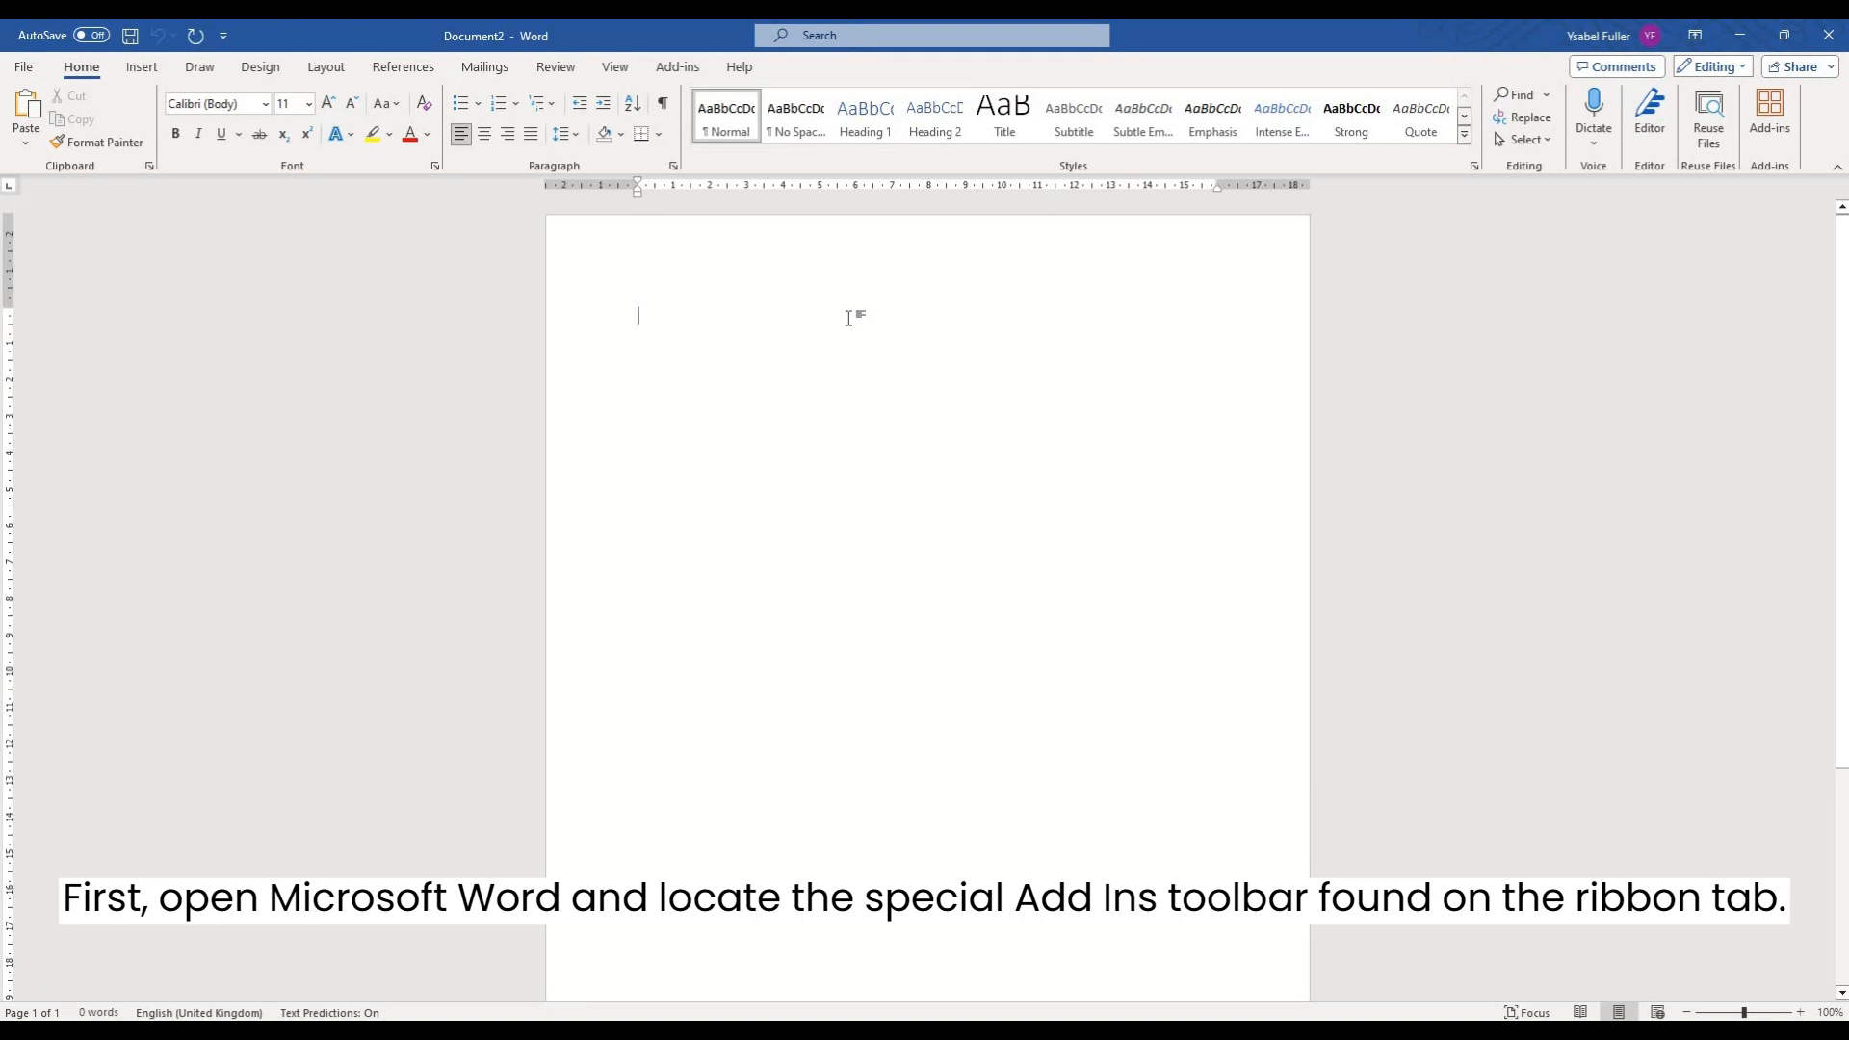
Insert an Intaglio graph placeholder whose dataset is %Dataset% and whose signal is %Signal%.
click(691, 75)
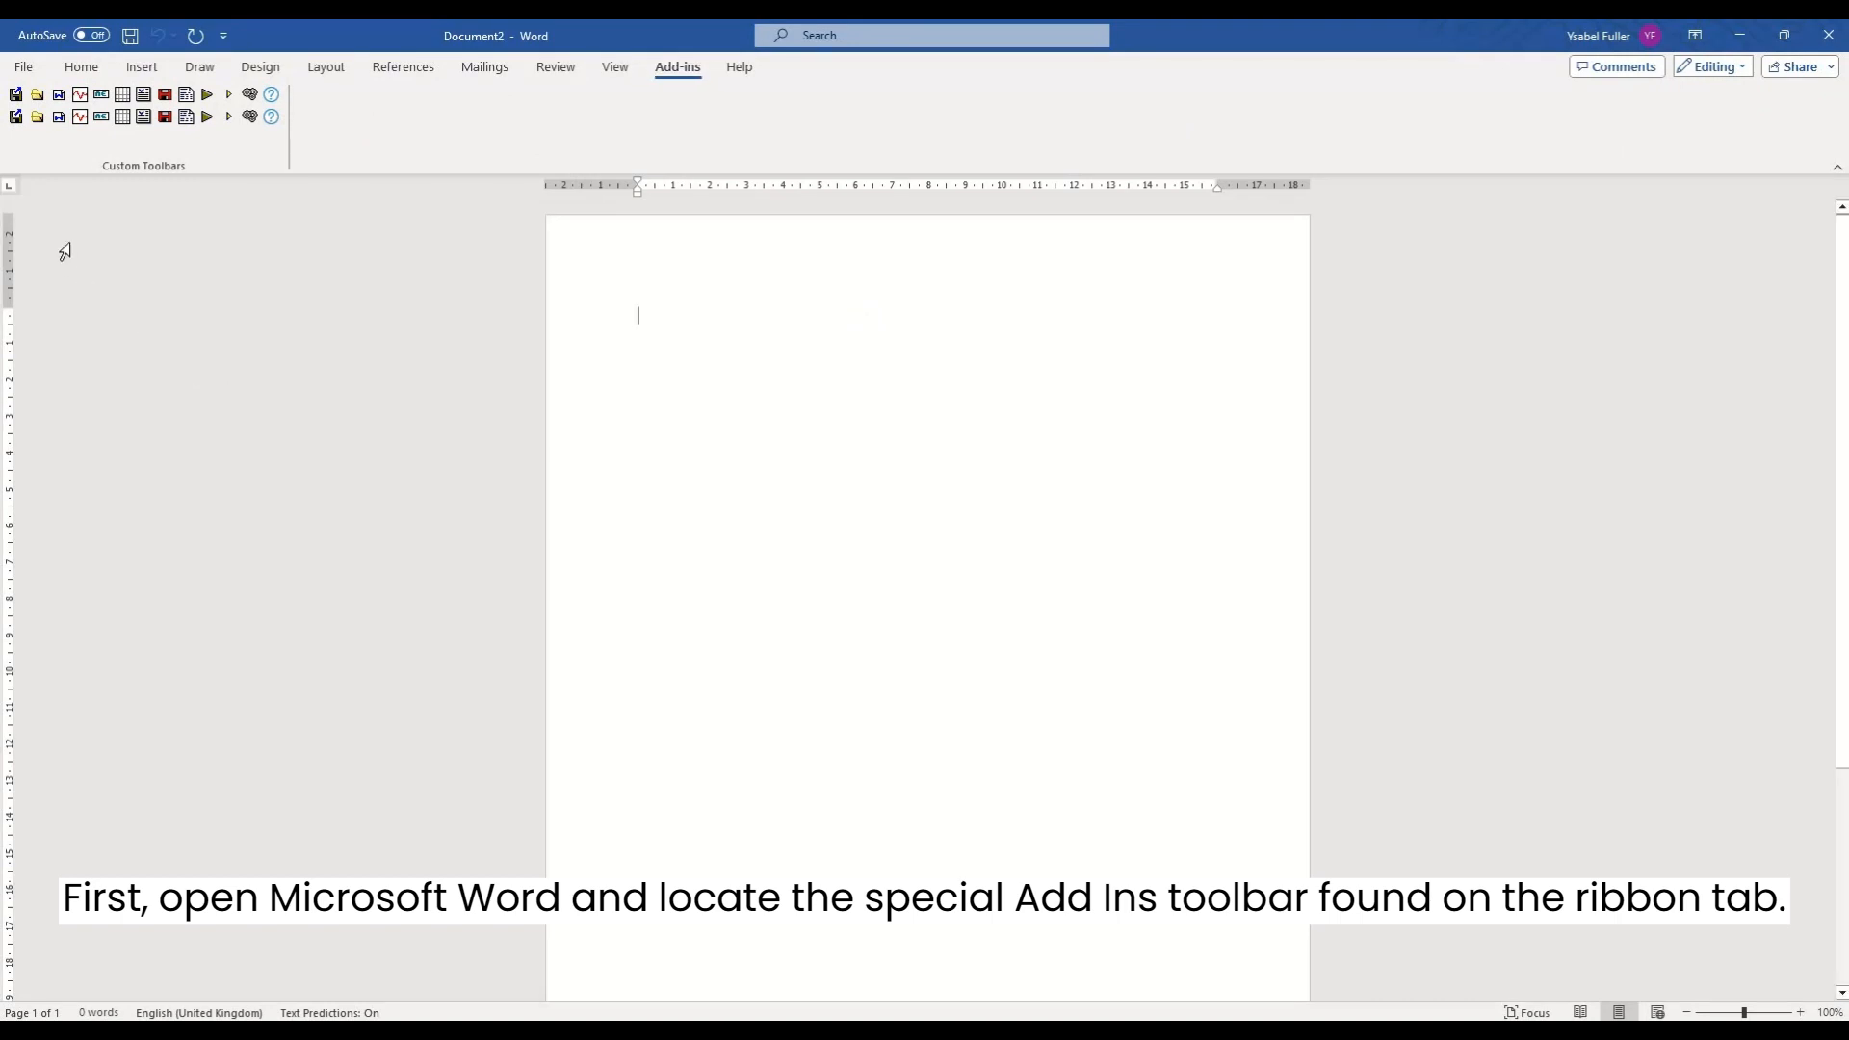
click(79, 118)
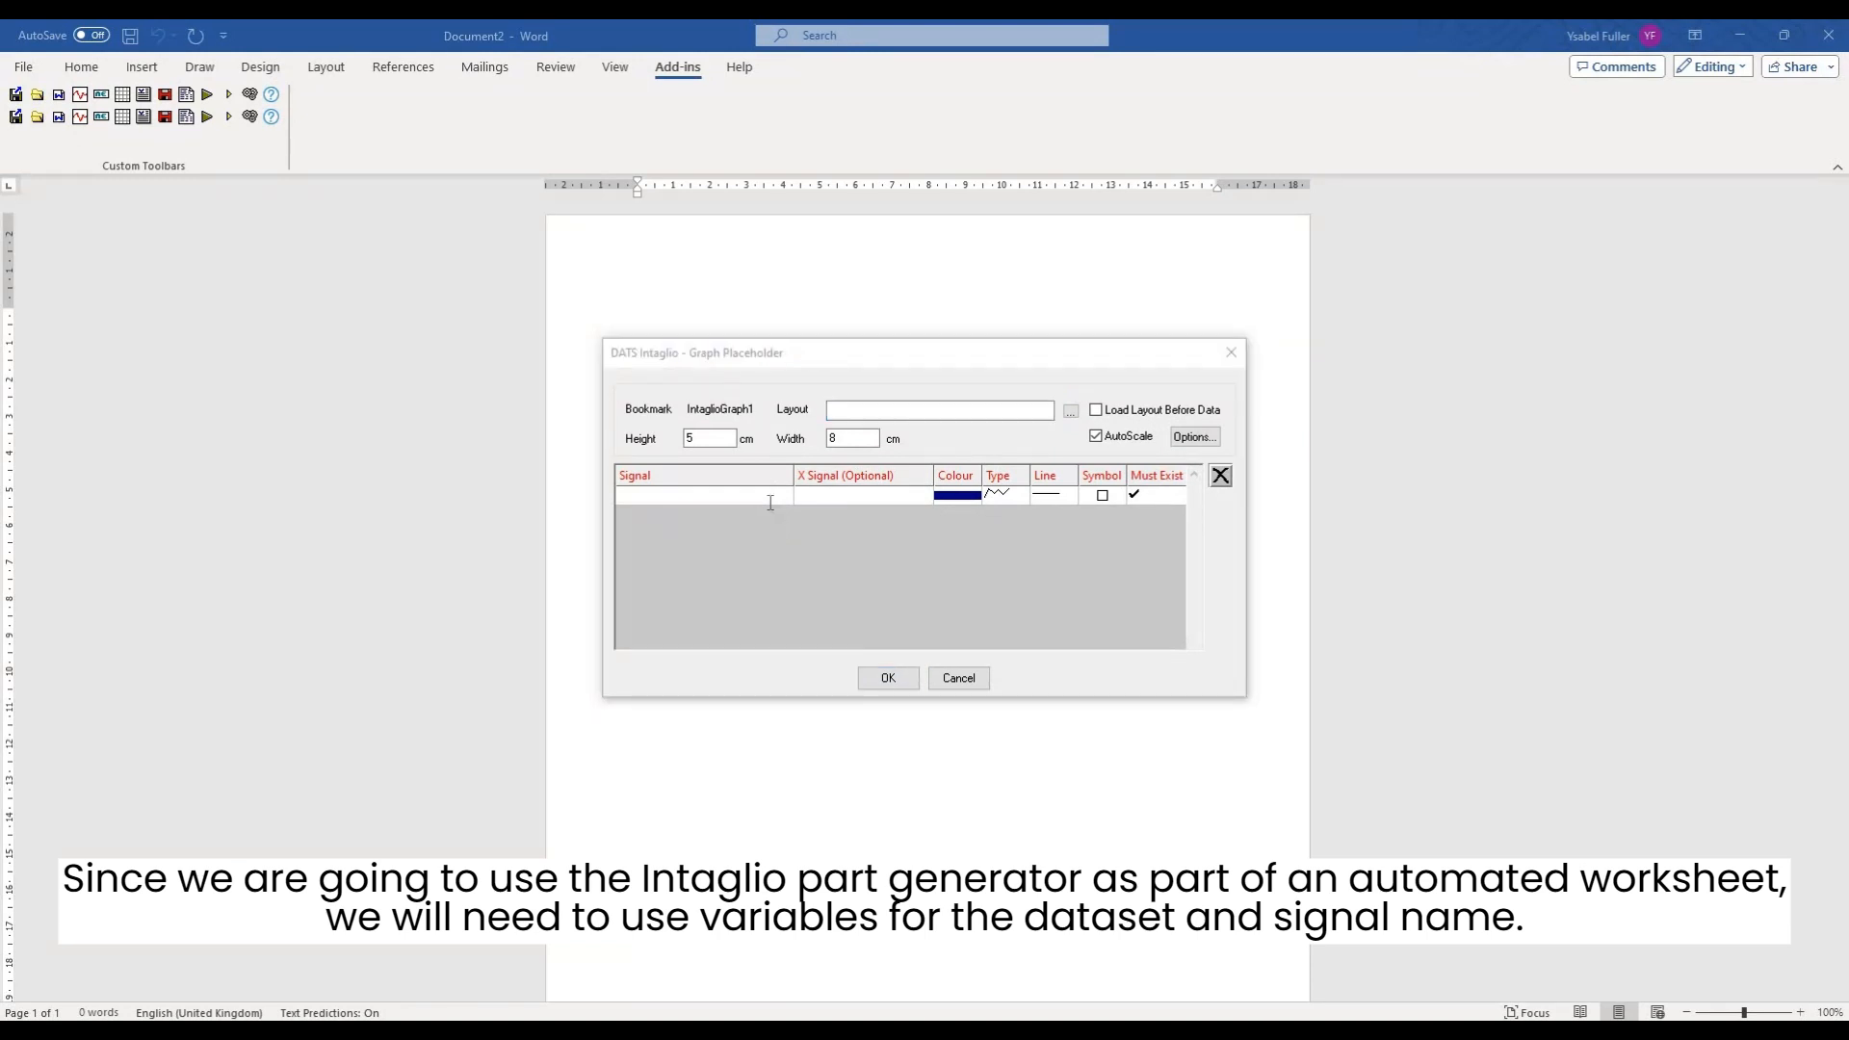
double_click(769, 501)
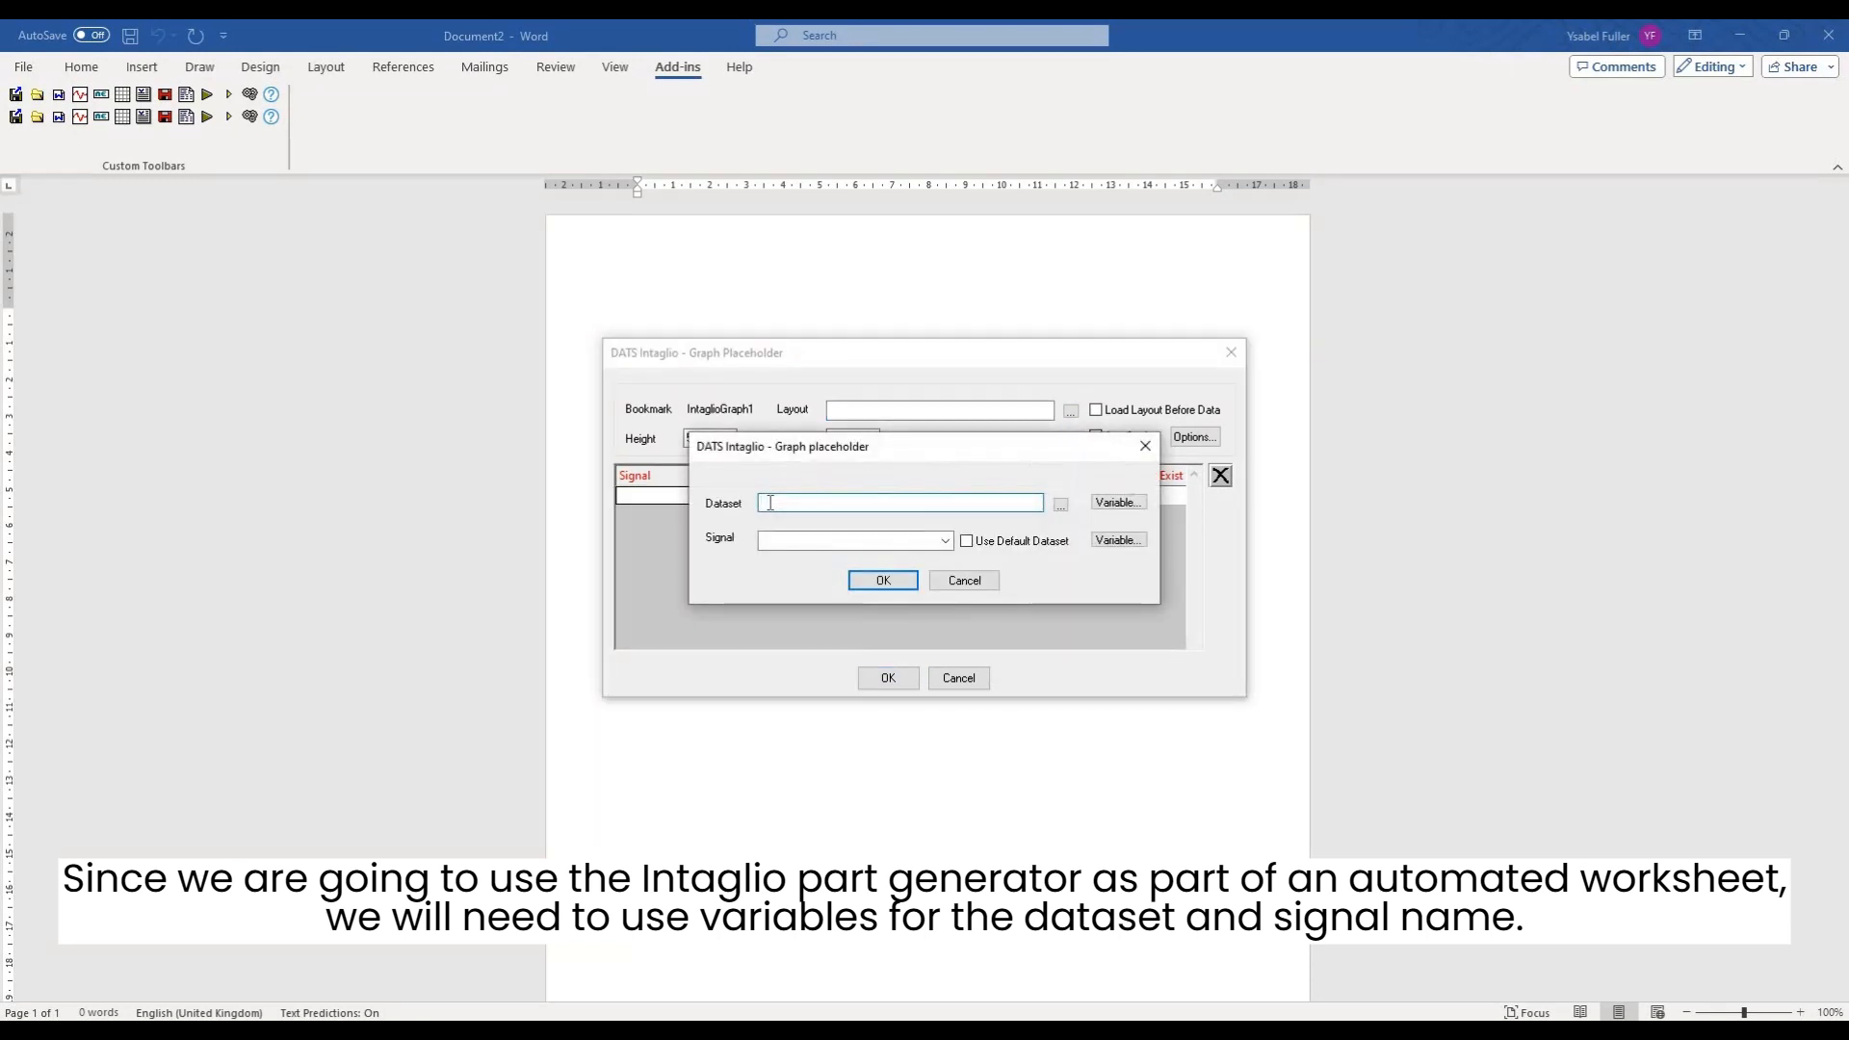
text(%Da)
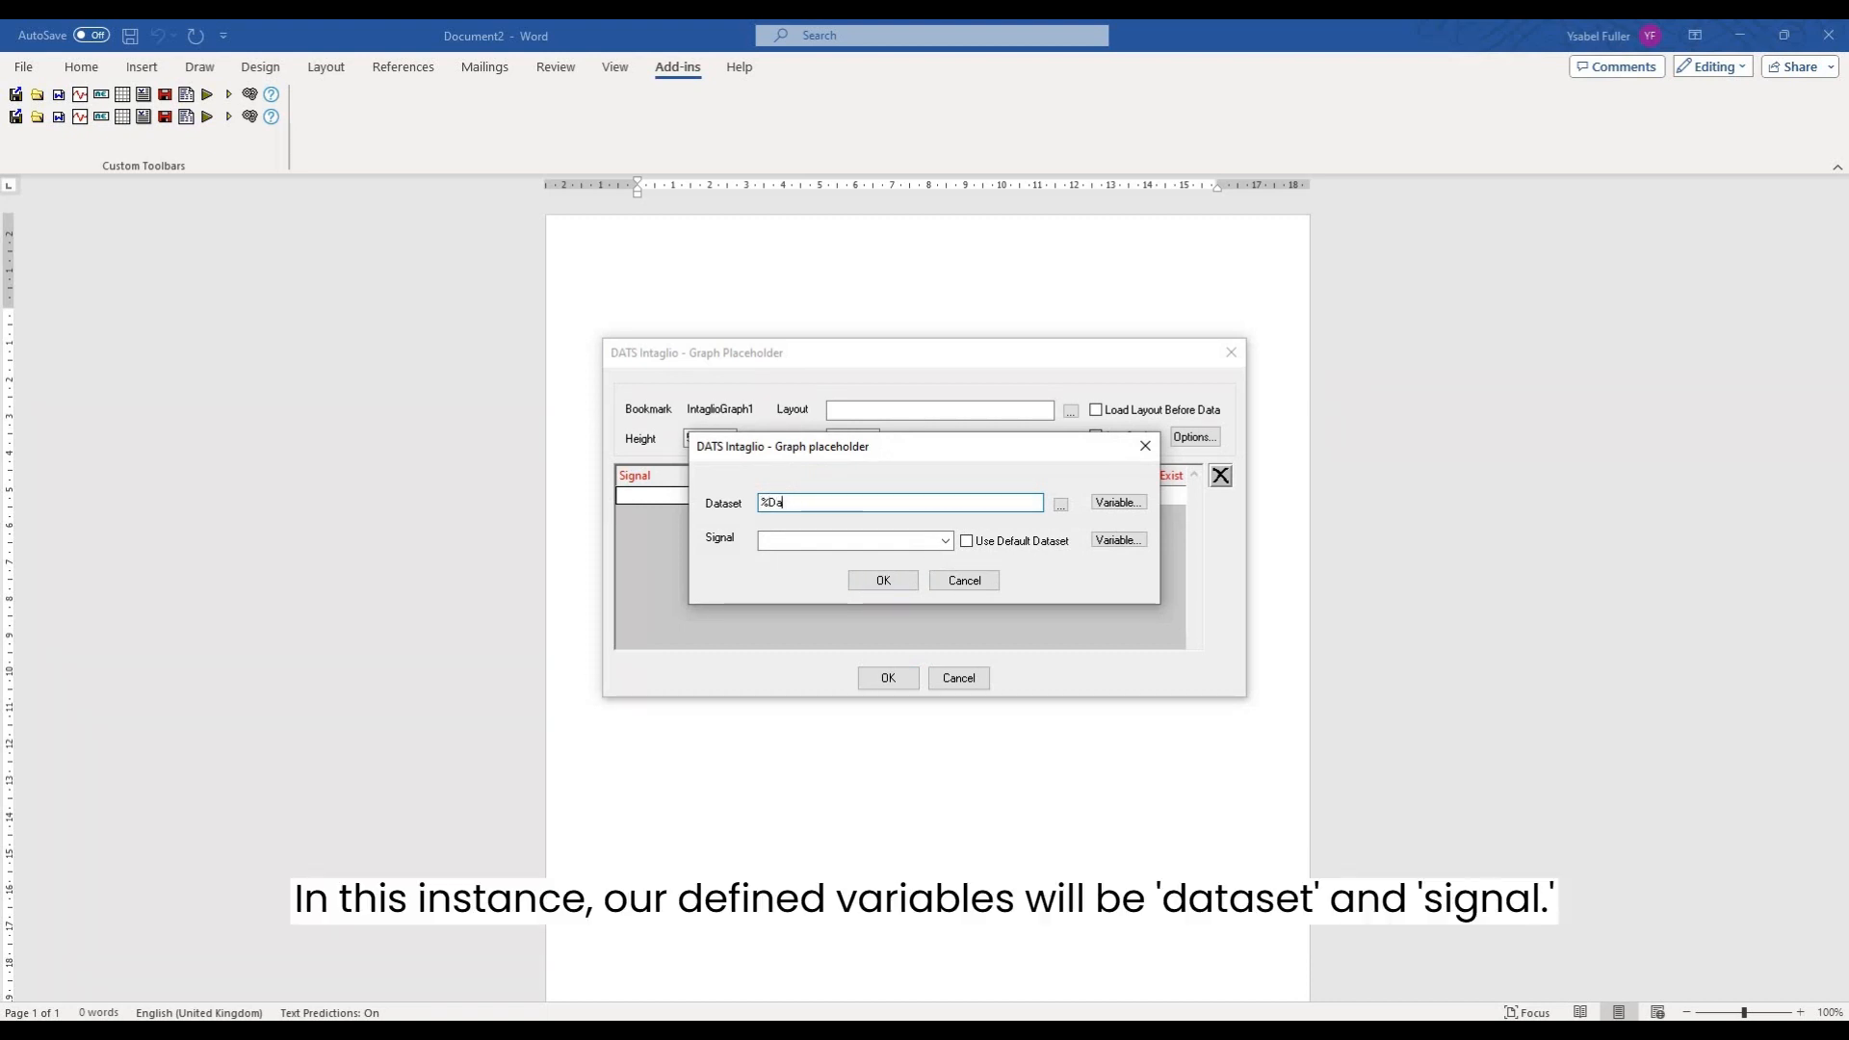
text(taset%)
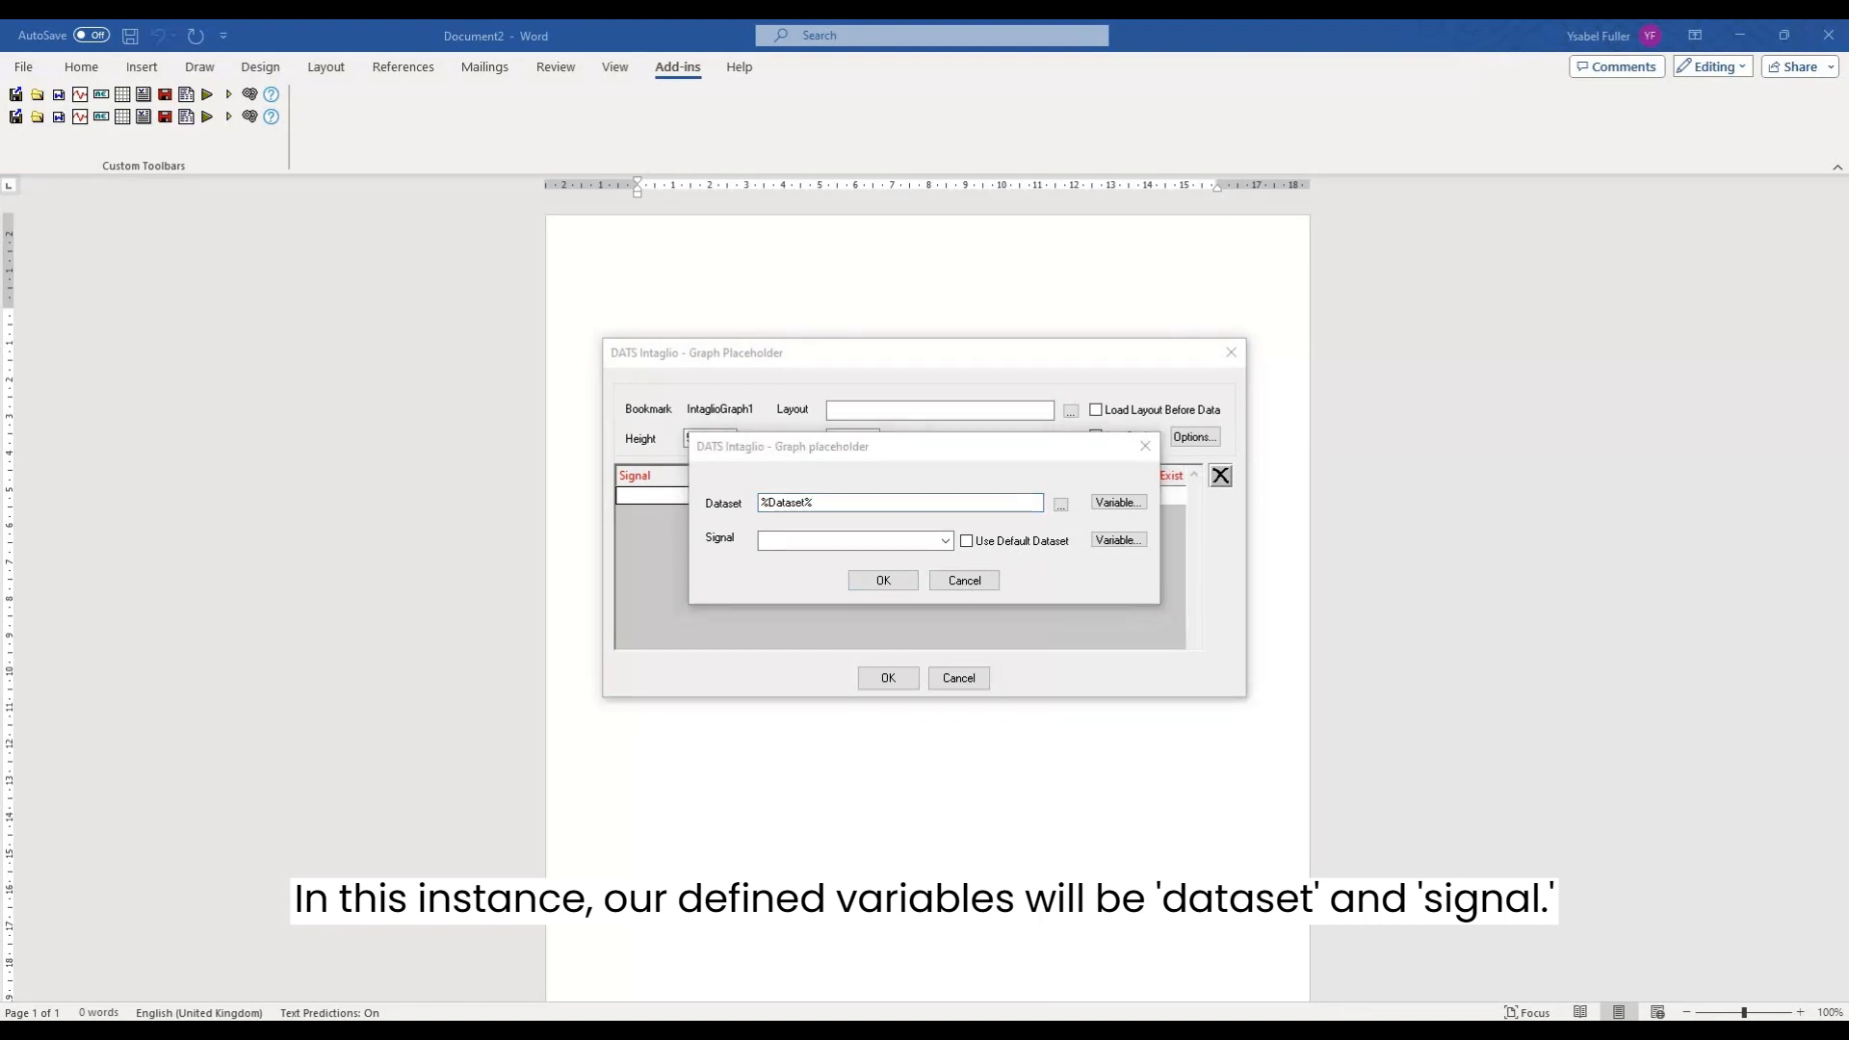
click(798, 535)
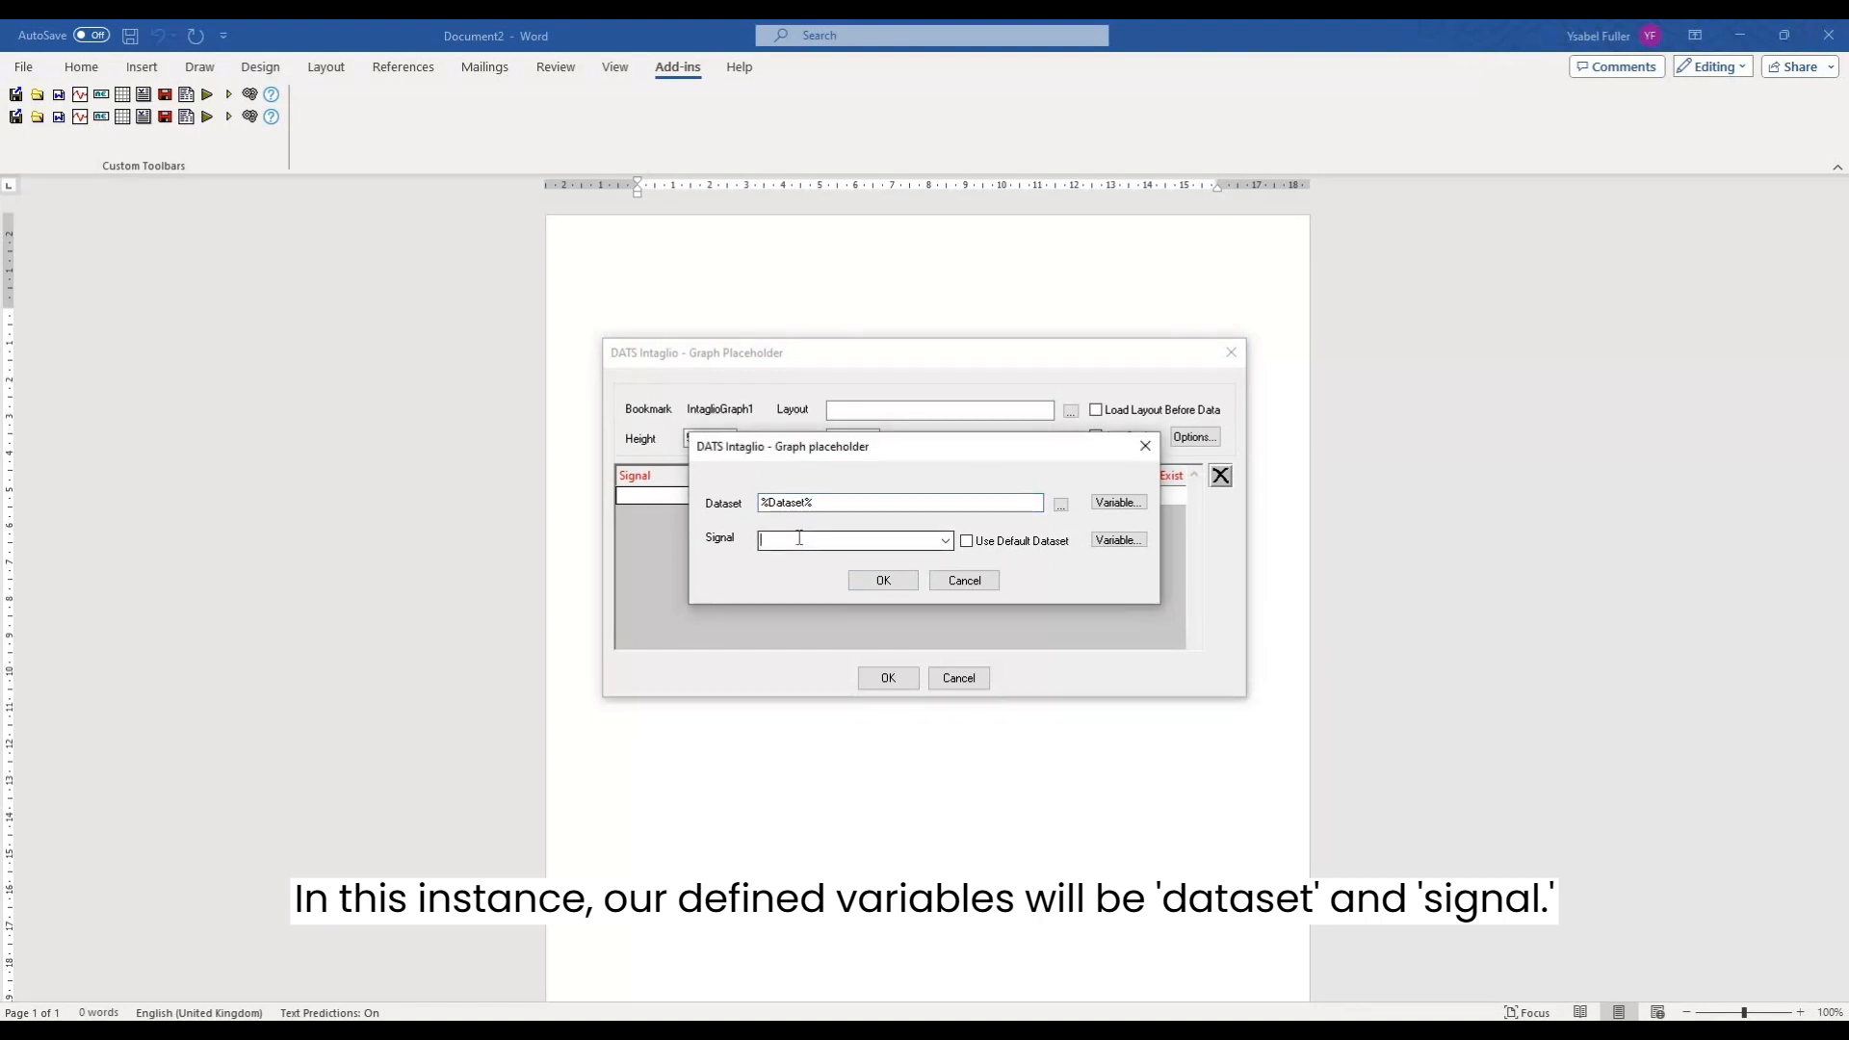
text(%Signal%)
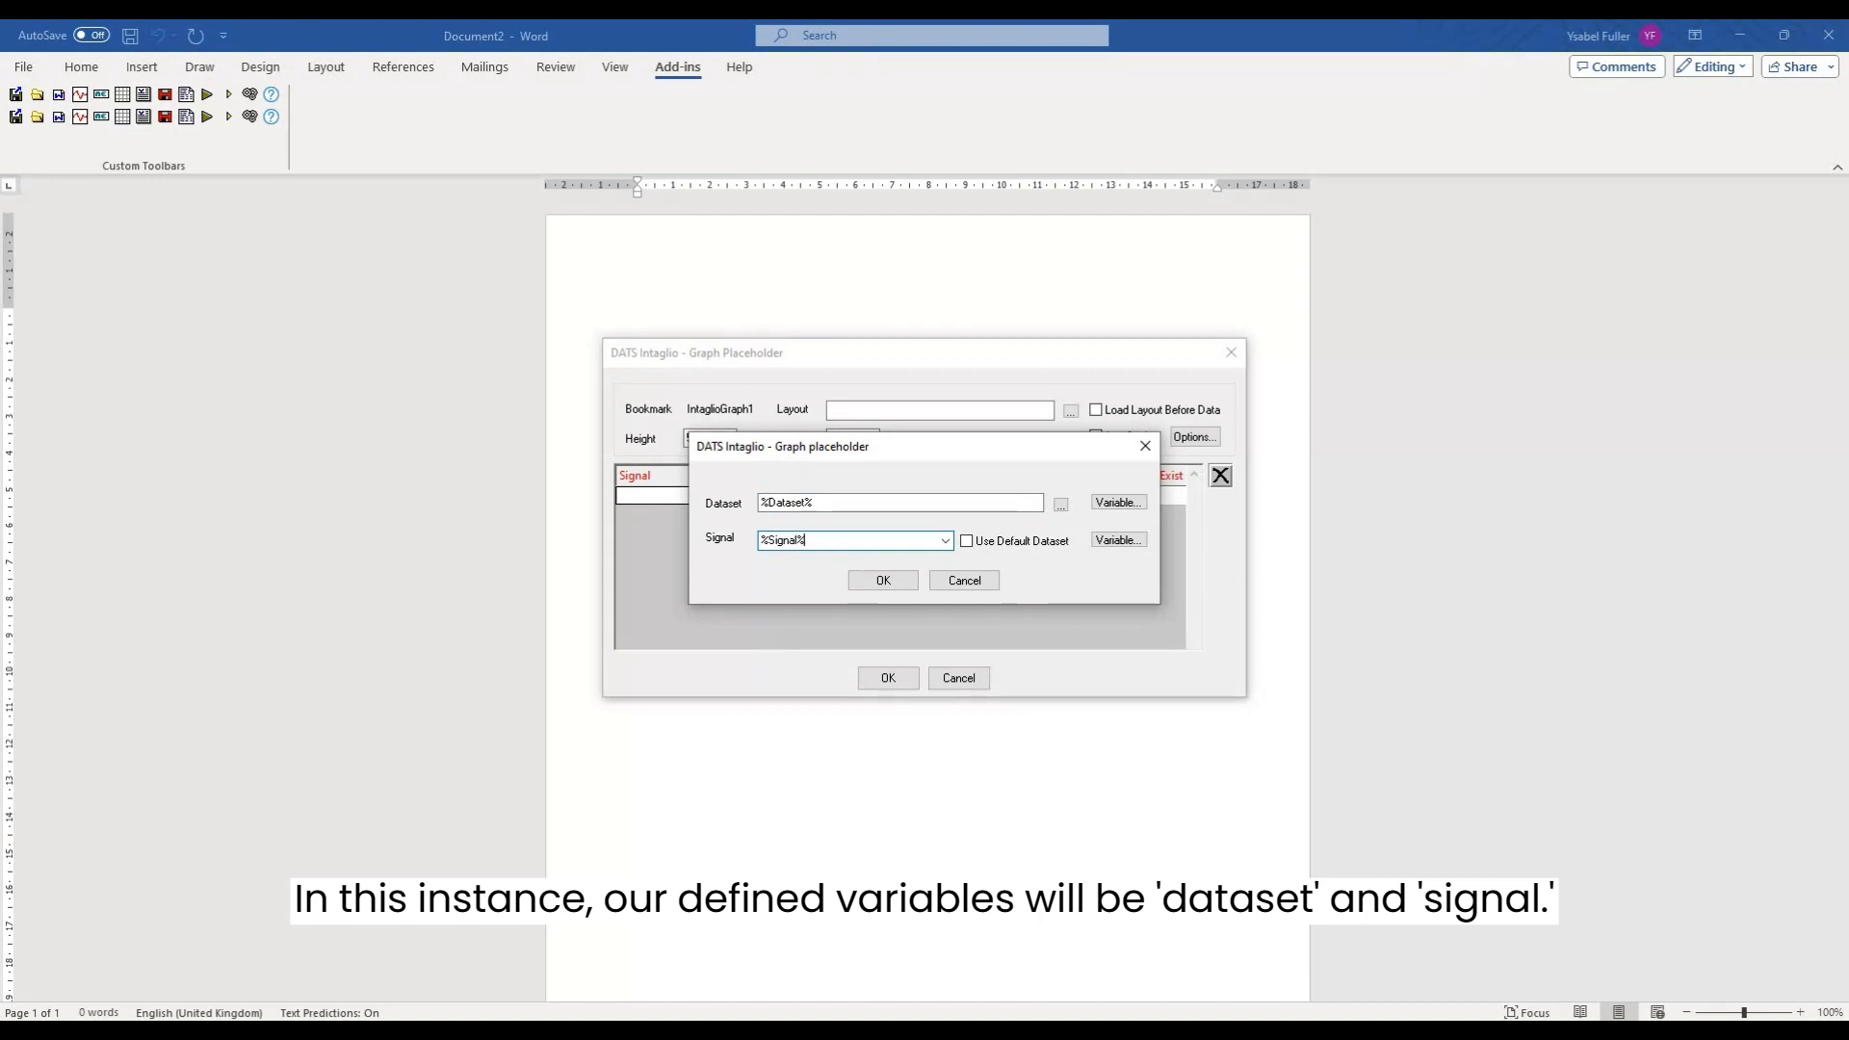
click(883, 581)
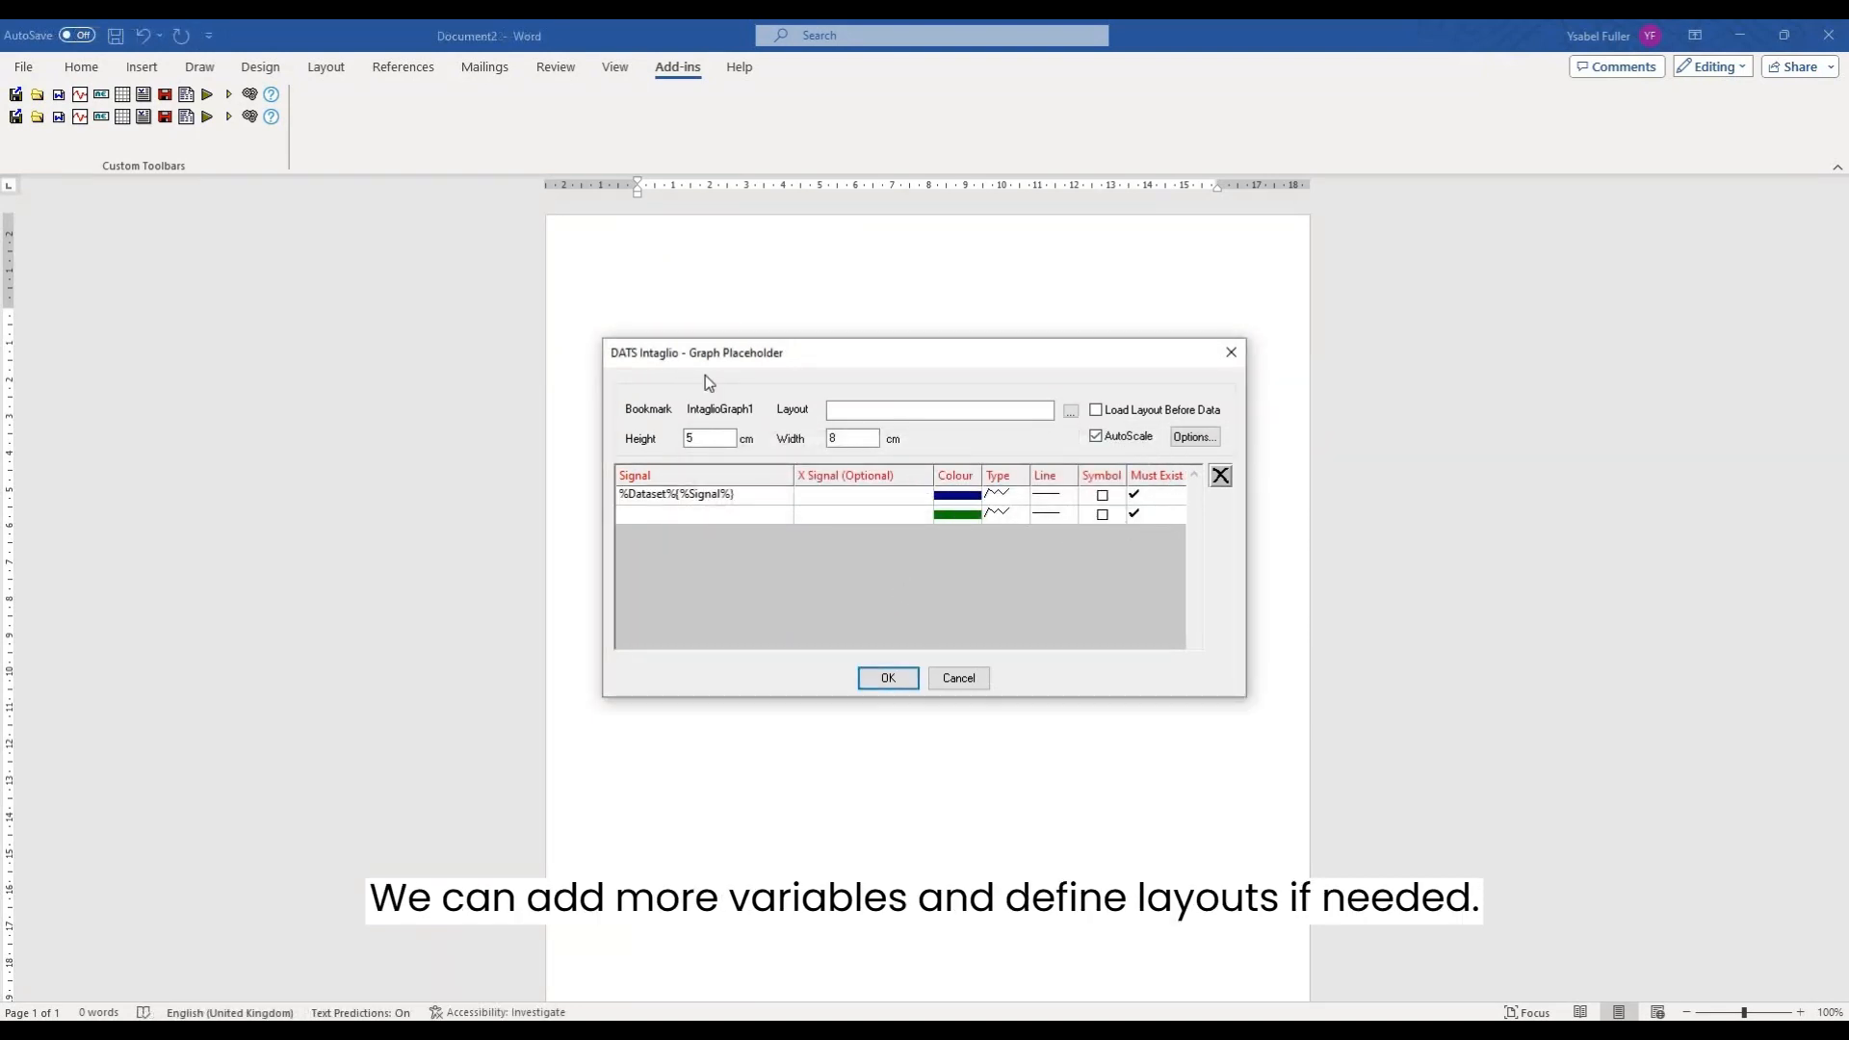
click(880, 679)
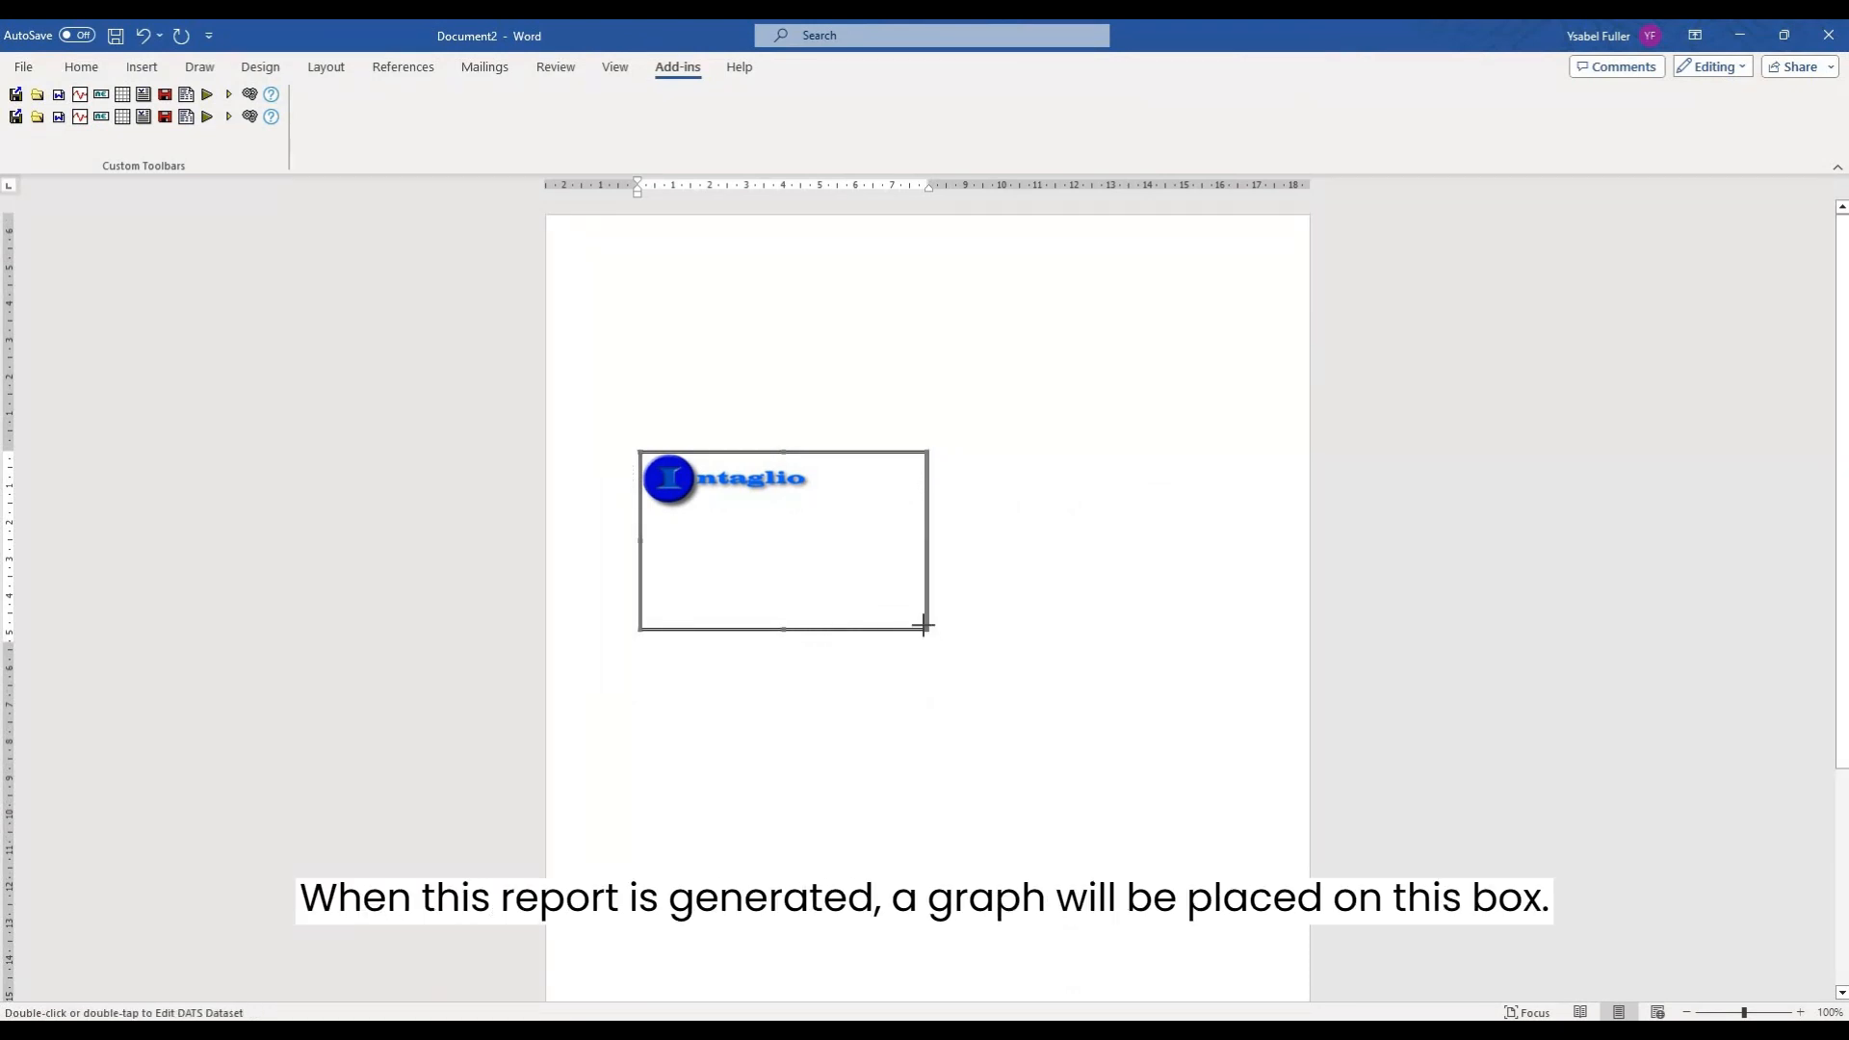
Enlarge the Intaglio graph placeholder to the text width, about 16 cm wide and 10 cm tall.
drag(923, 625, 1204, 774)
click(703, 414)
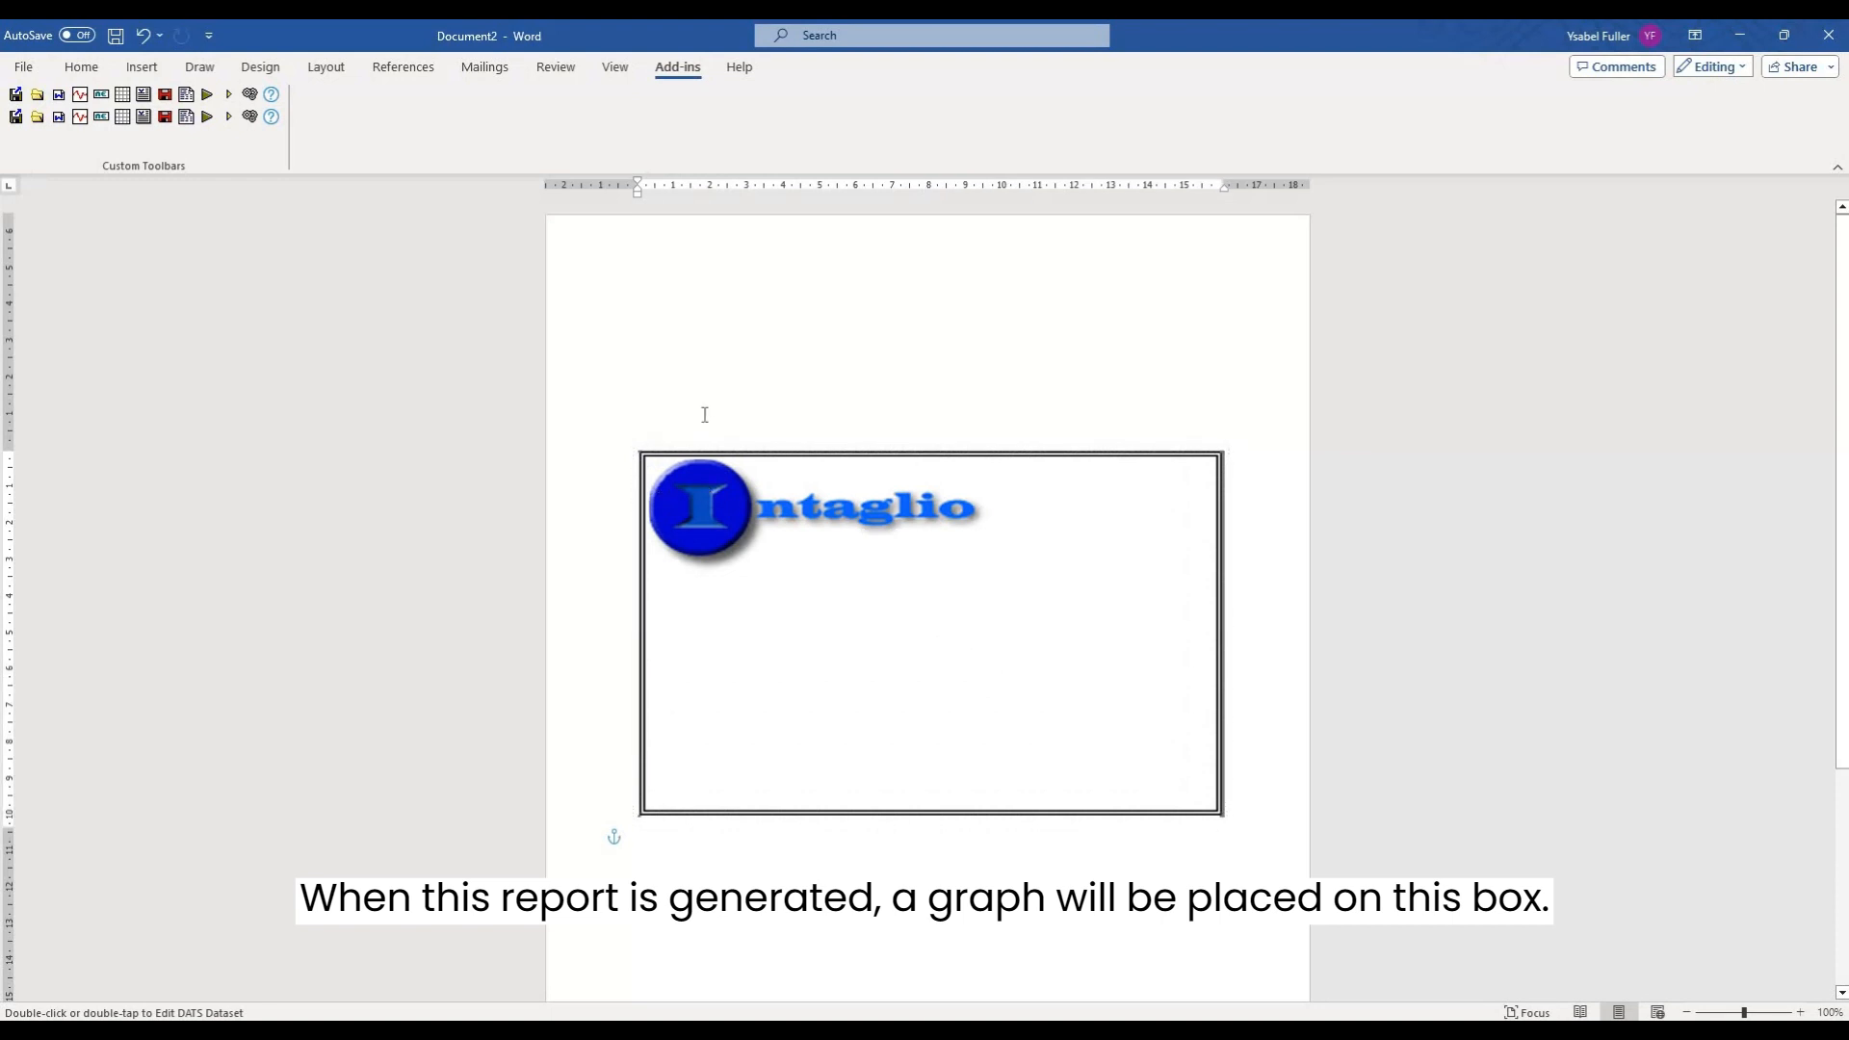
click(710, 496)
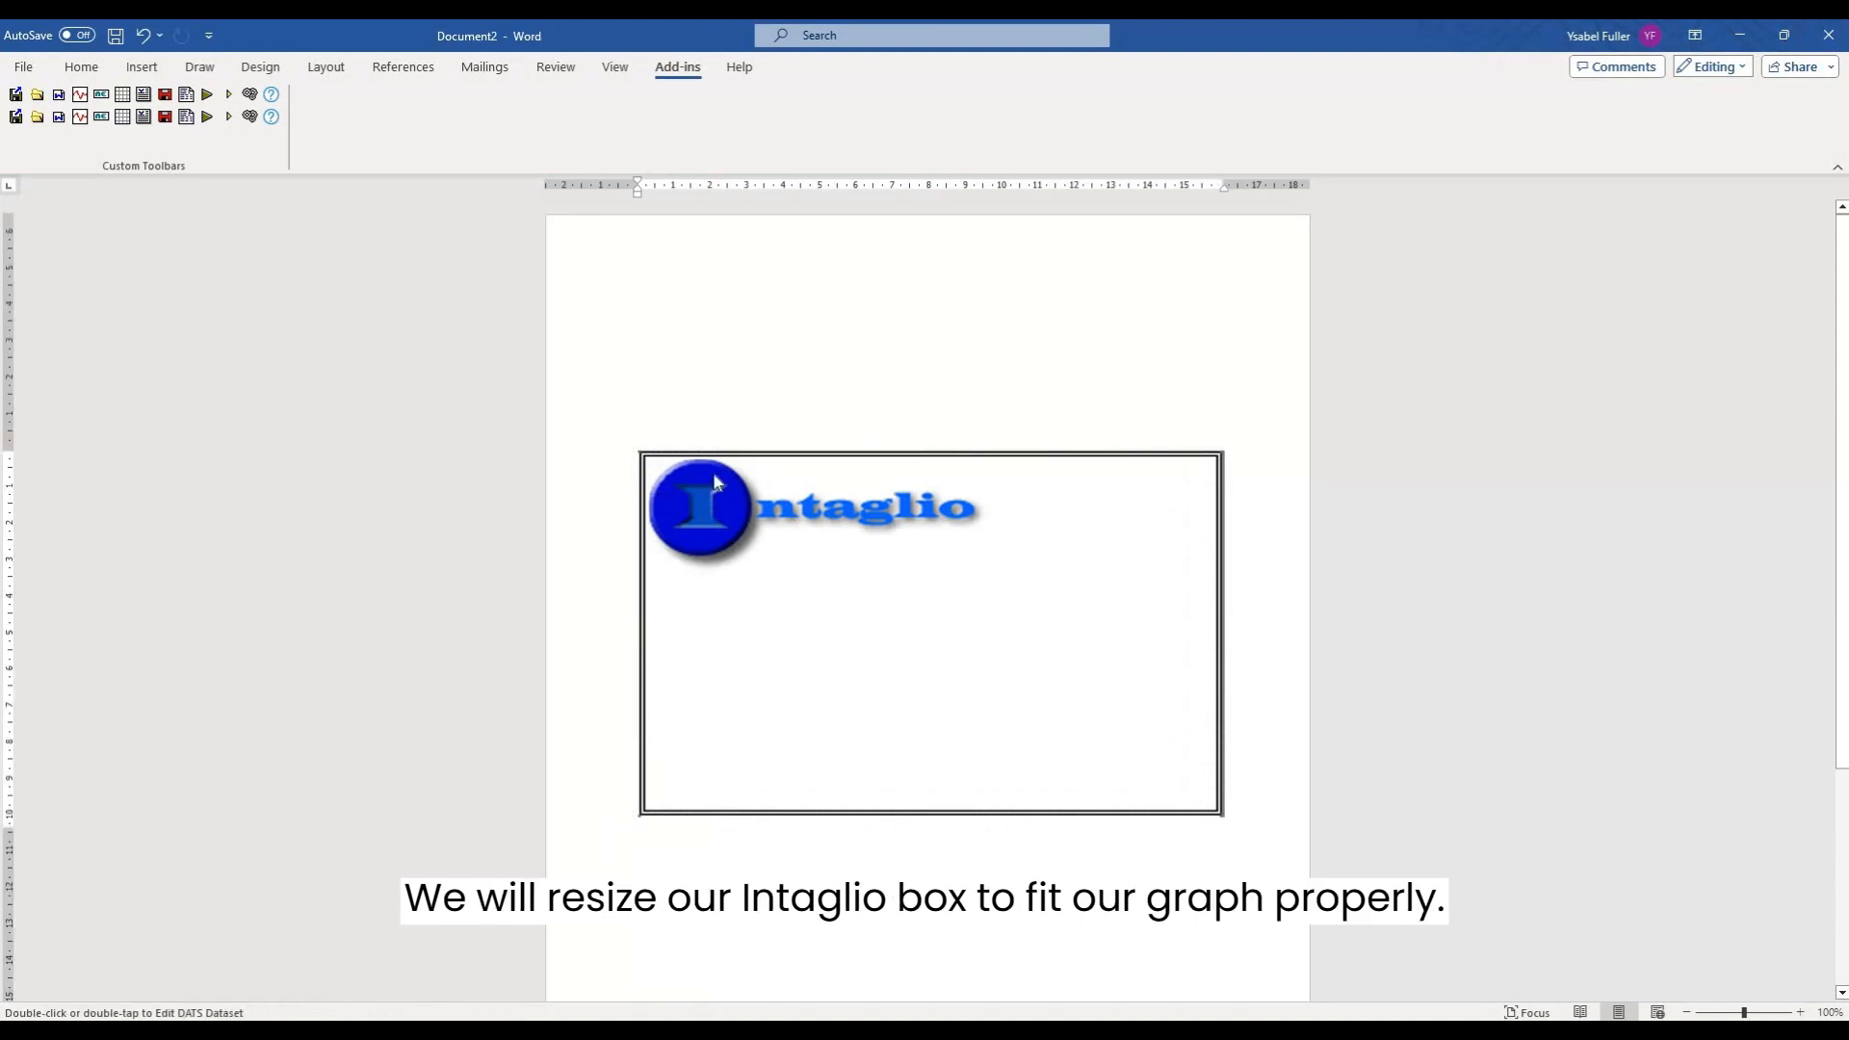
double_click(711, 493)
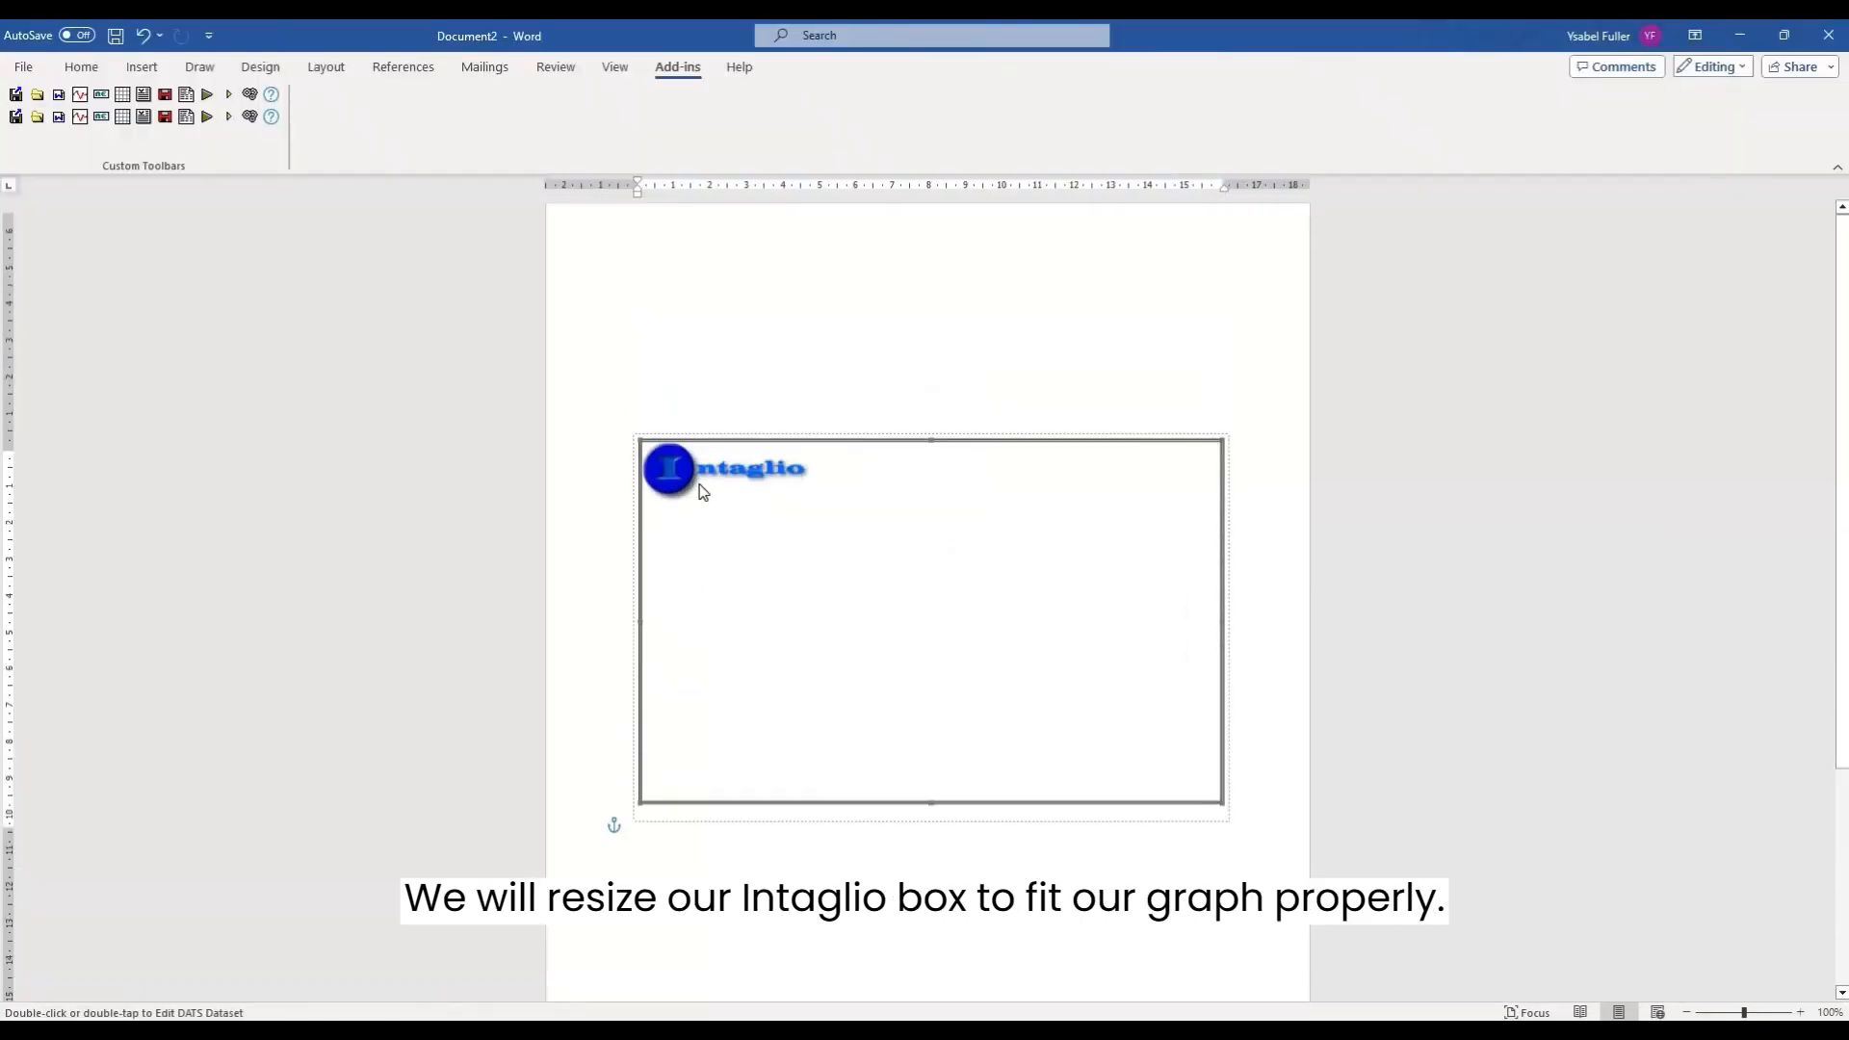
Add the title "My Report" above the graph placeholder.
click(635, 375)
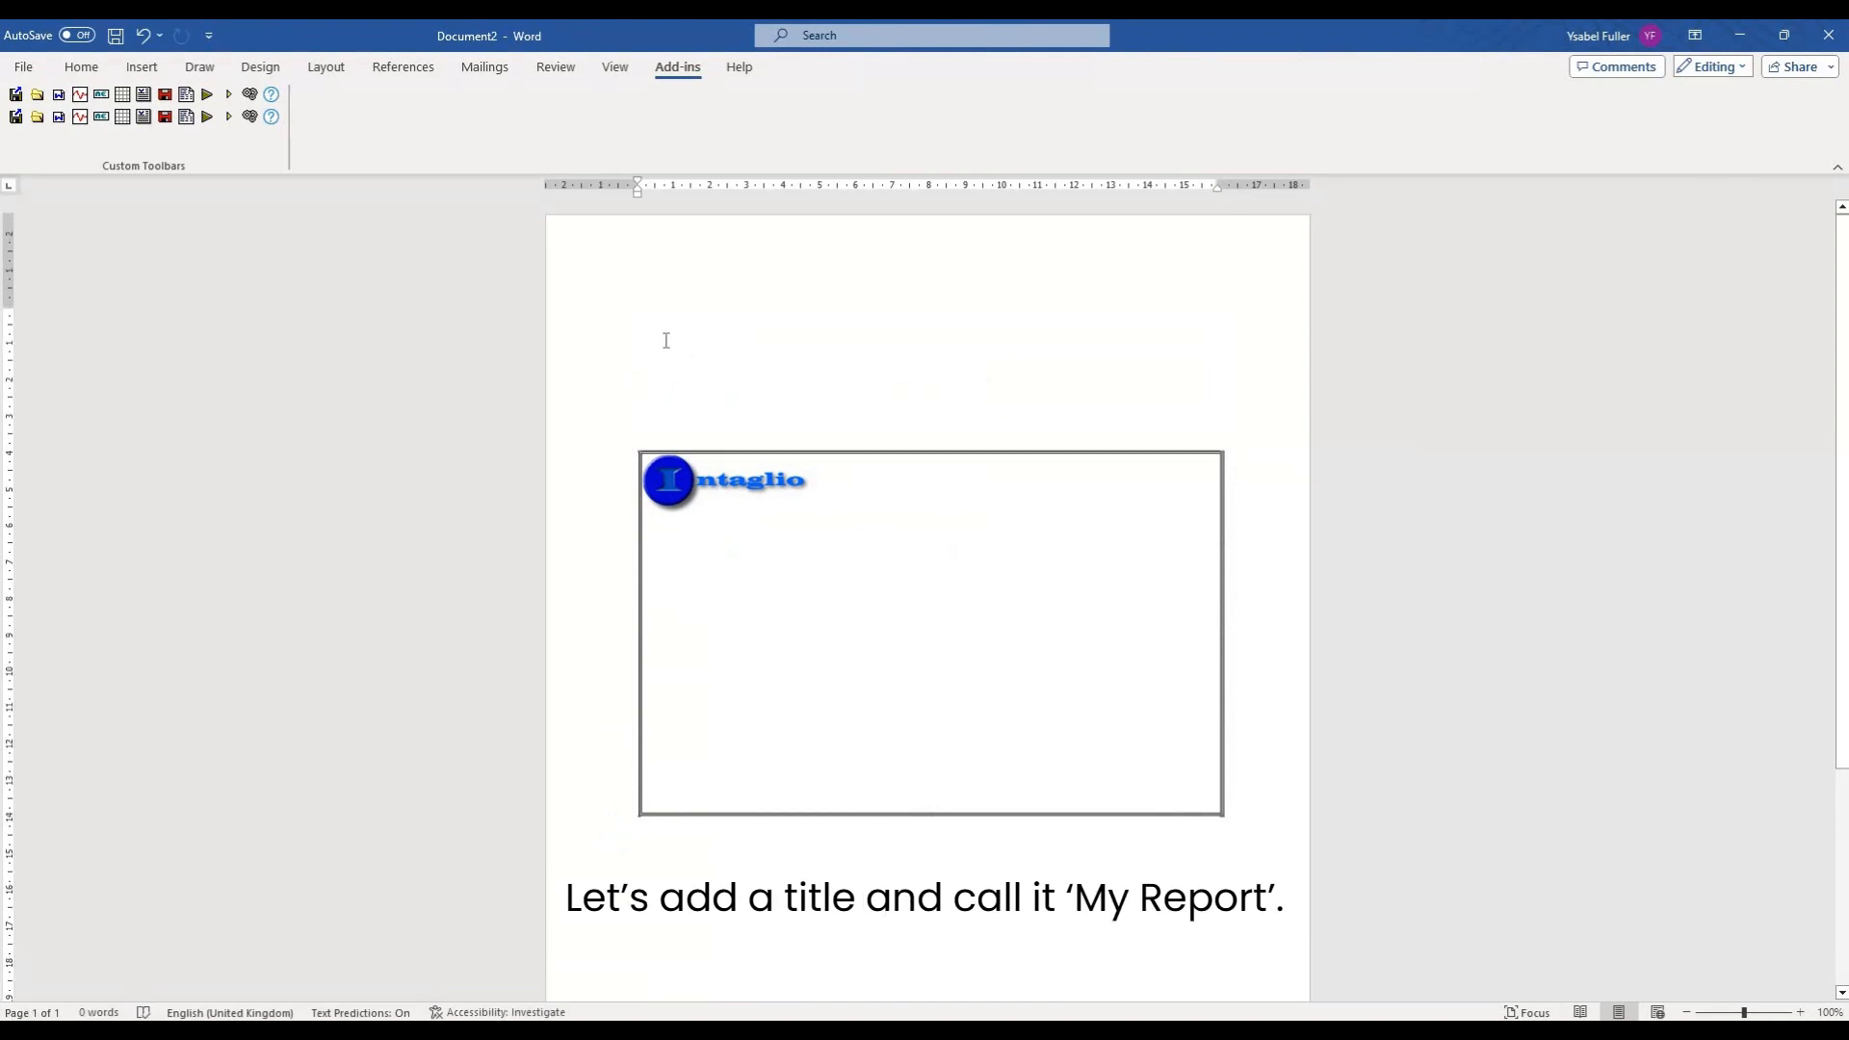
text(My R)
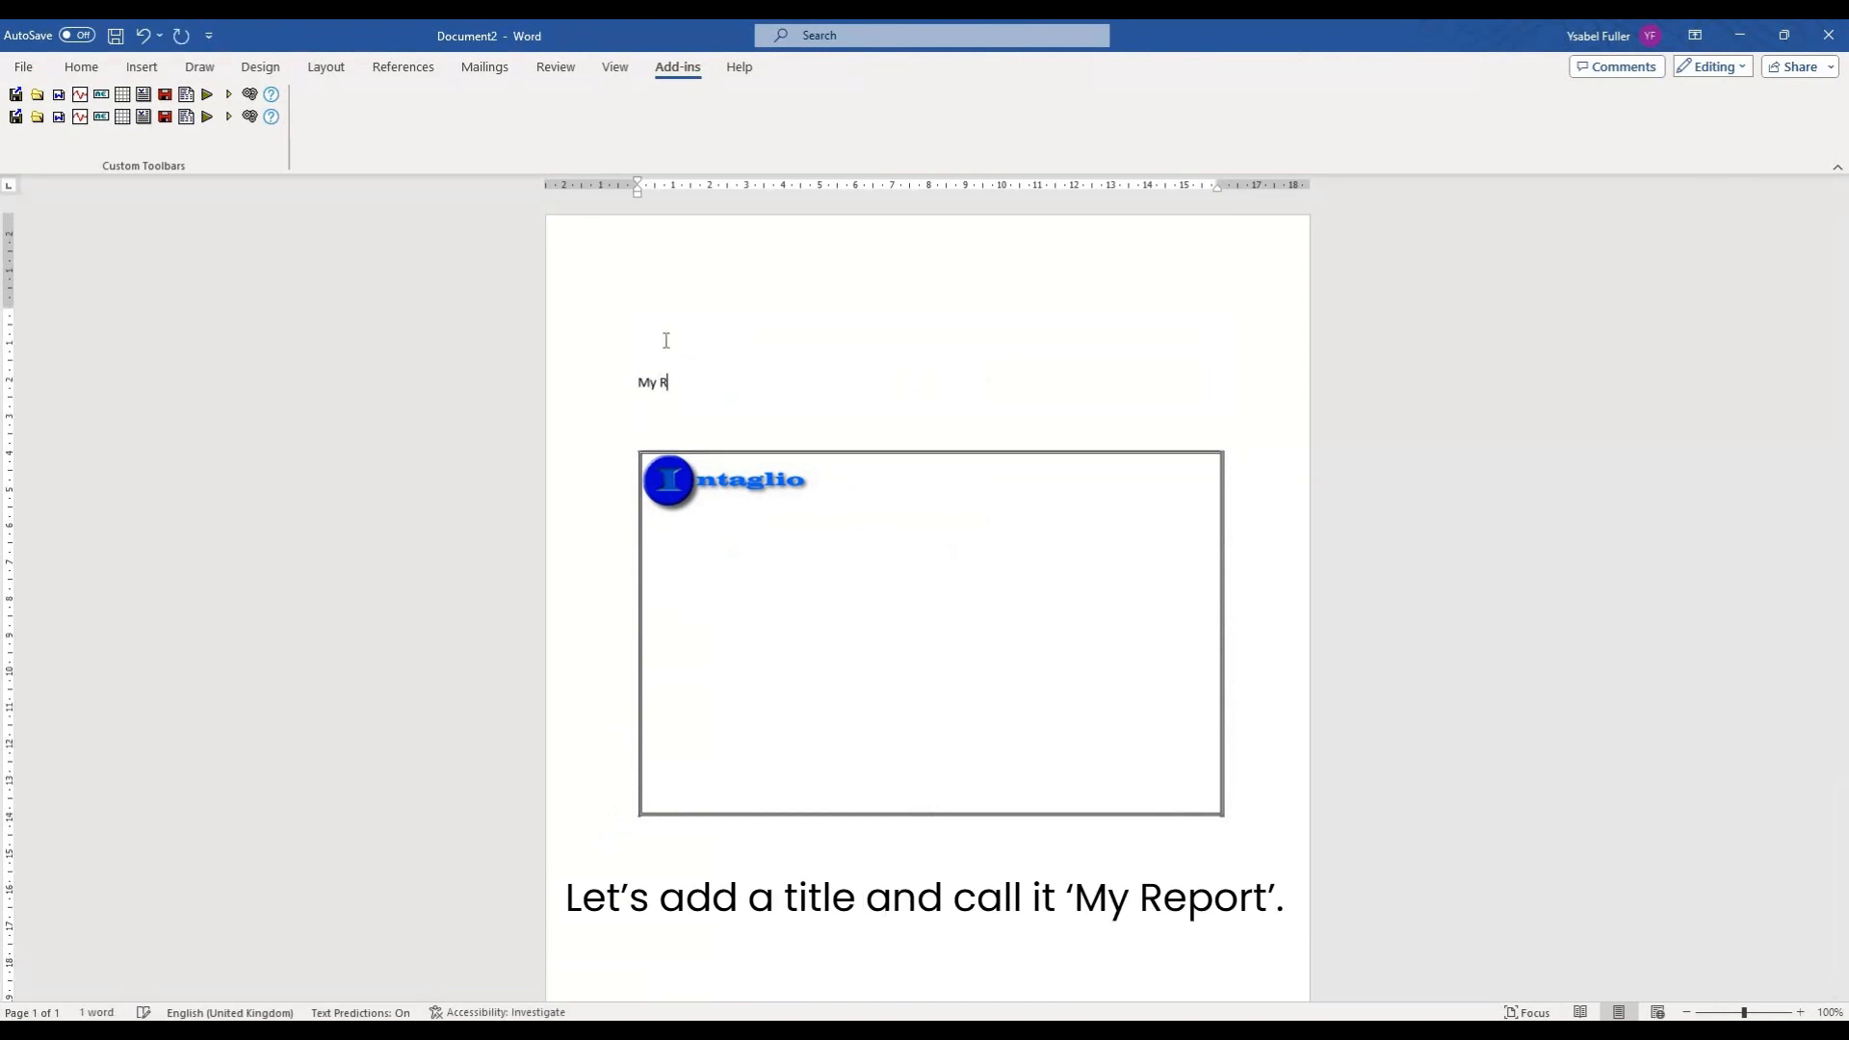
text(eport)
click(680, 417)
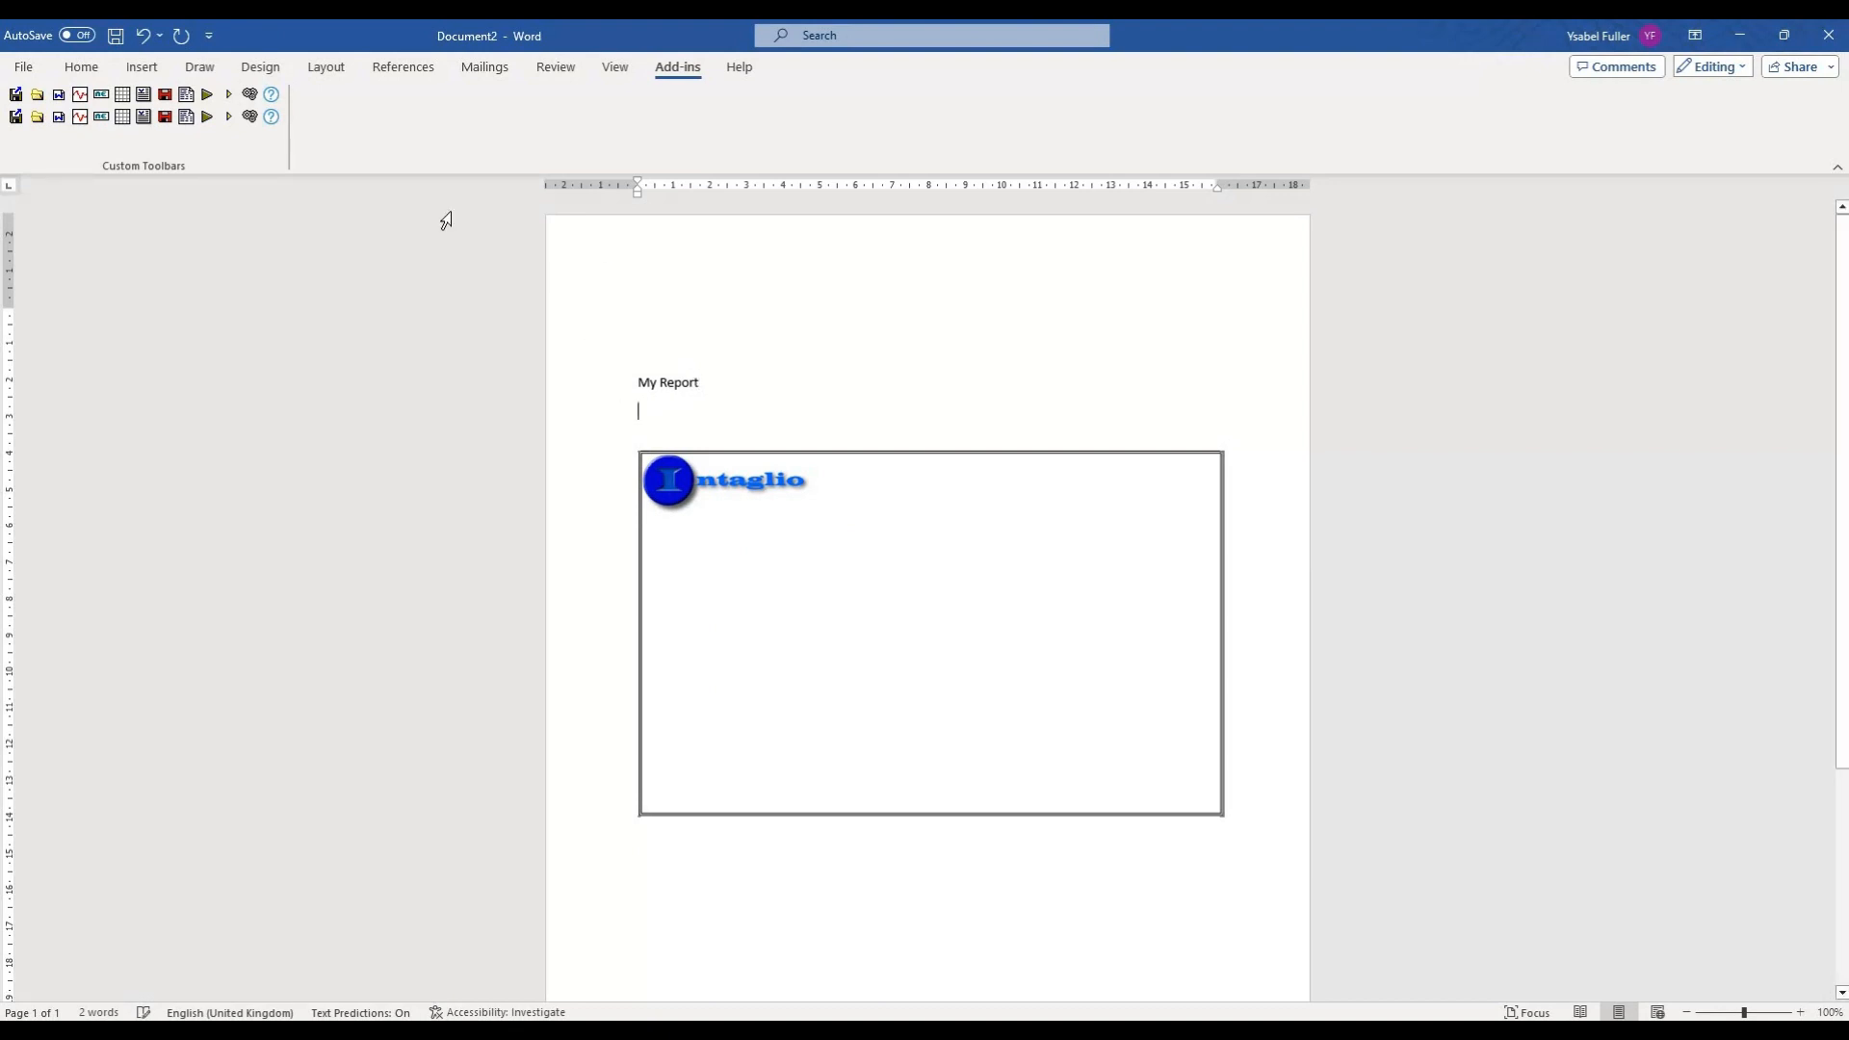
Save the document to the Desktop as a Word Document named "My Template Report".
click(24, 66)
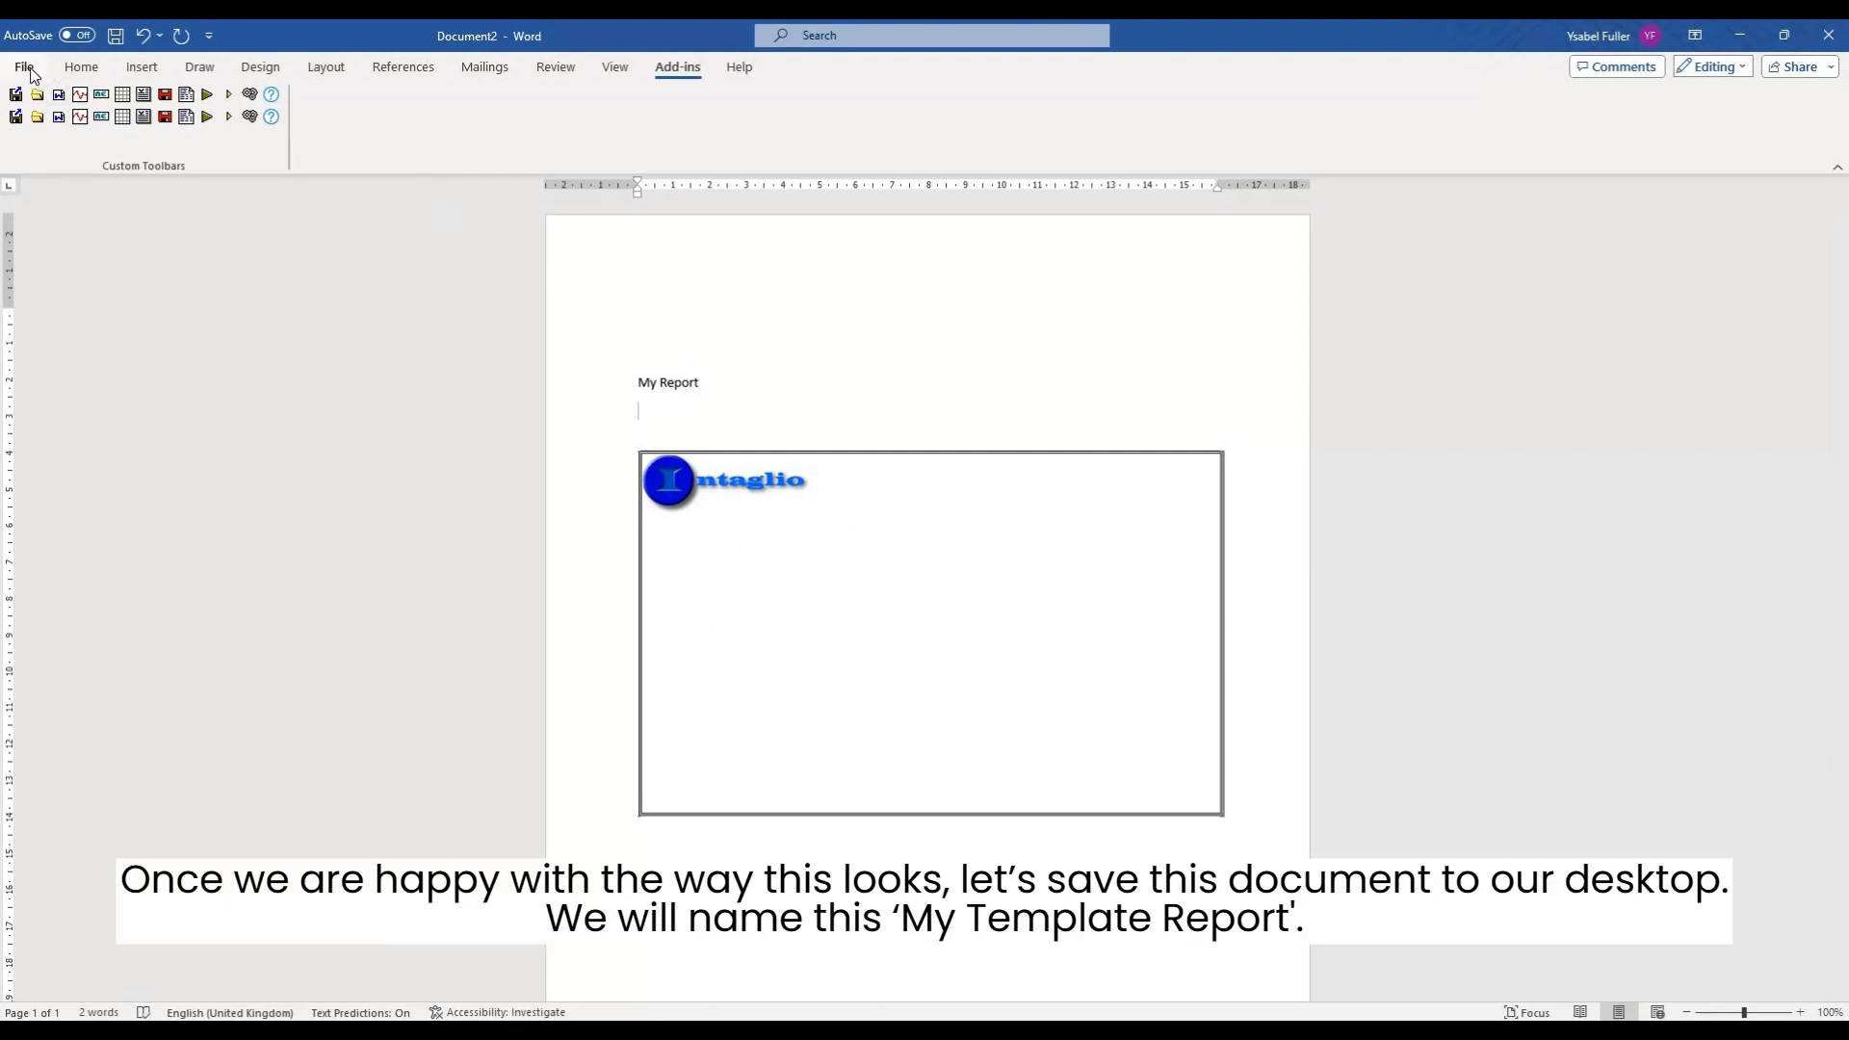
click(131, 217)
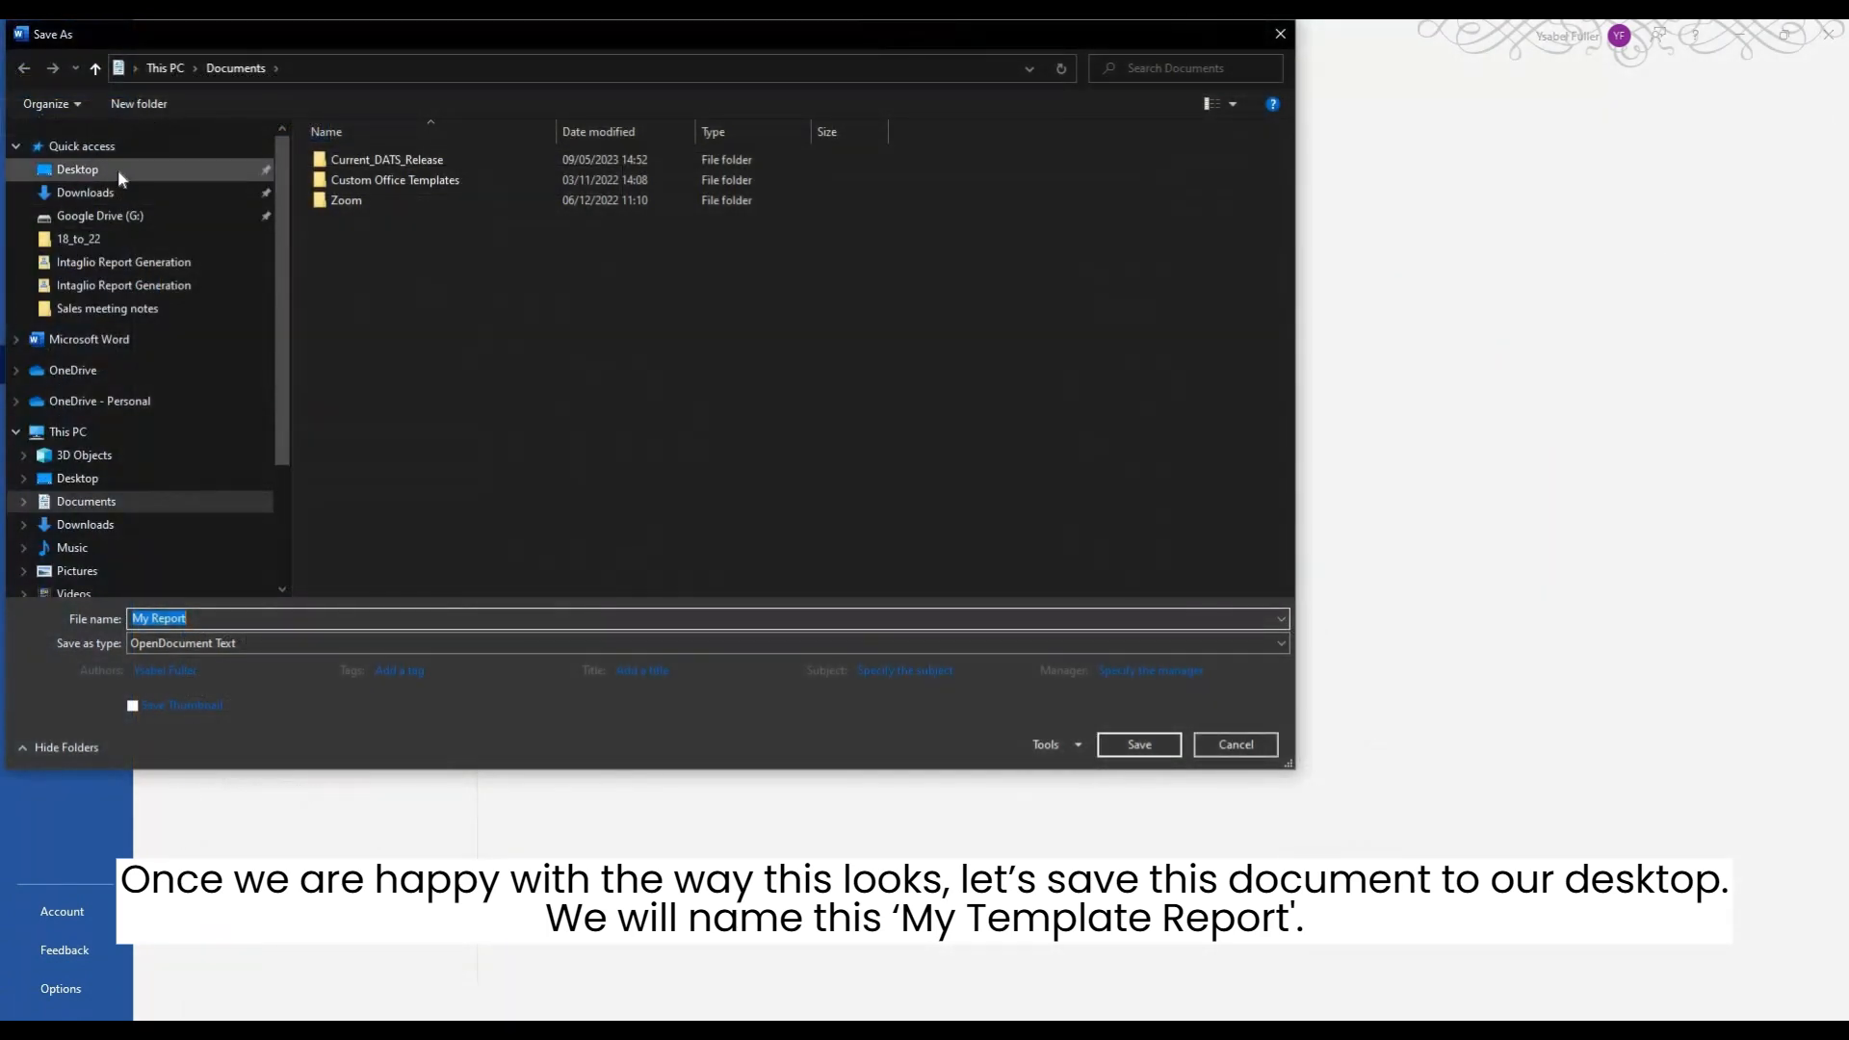
click(117, 169)
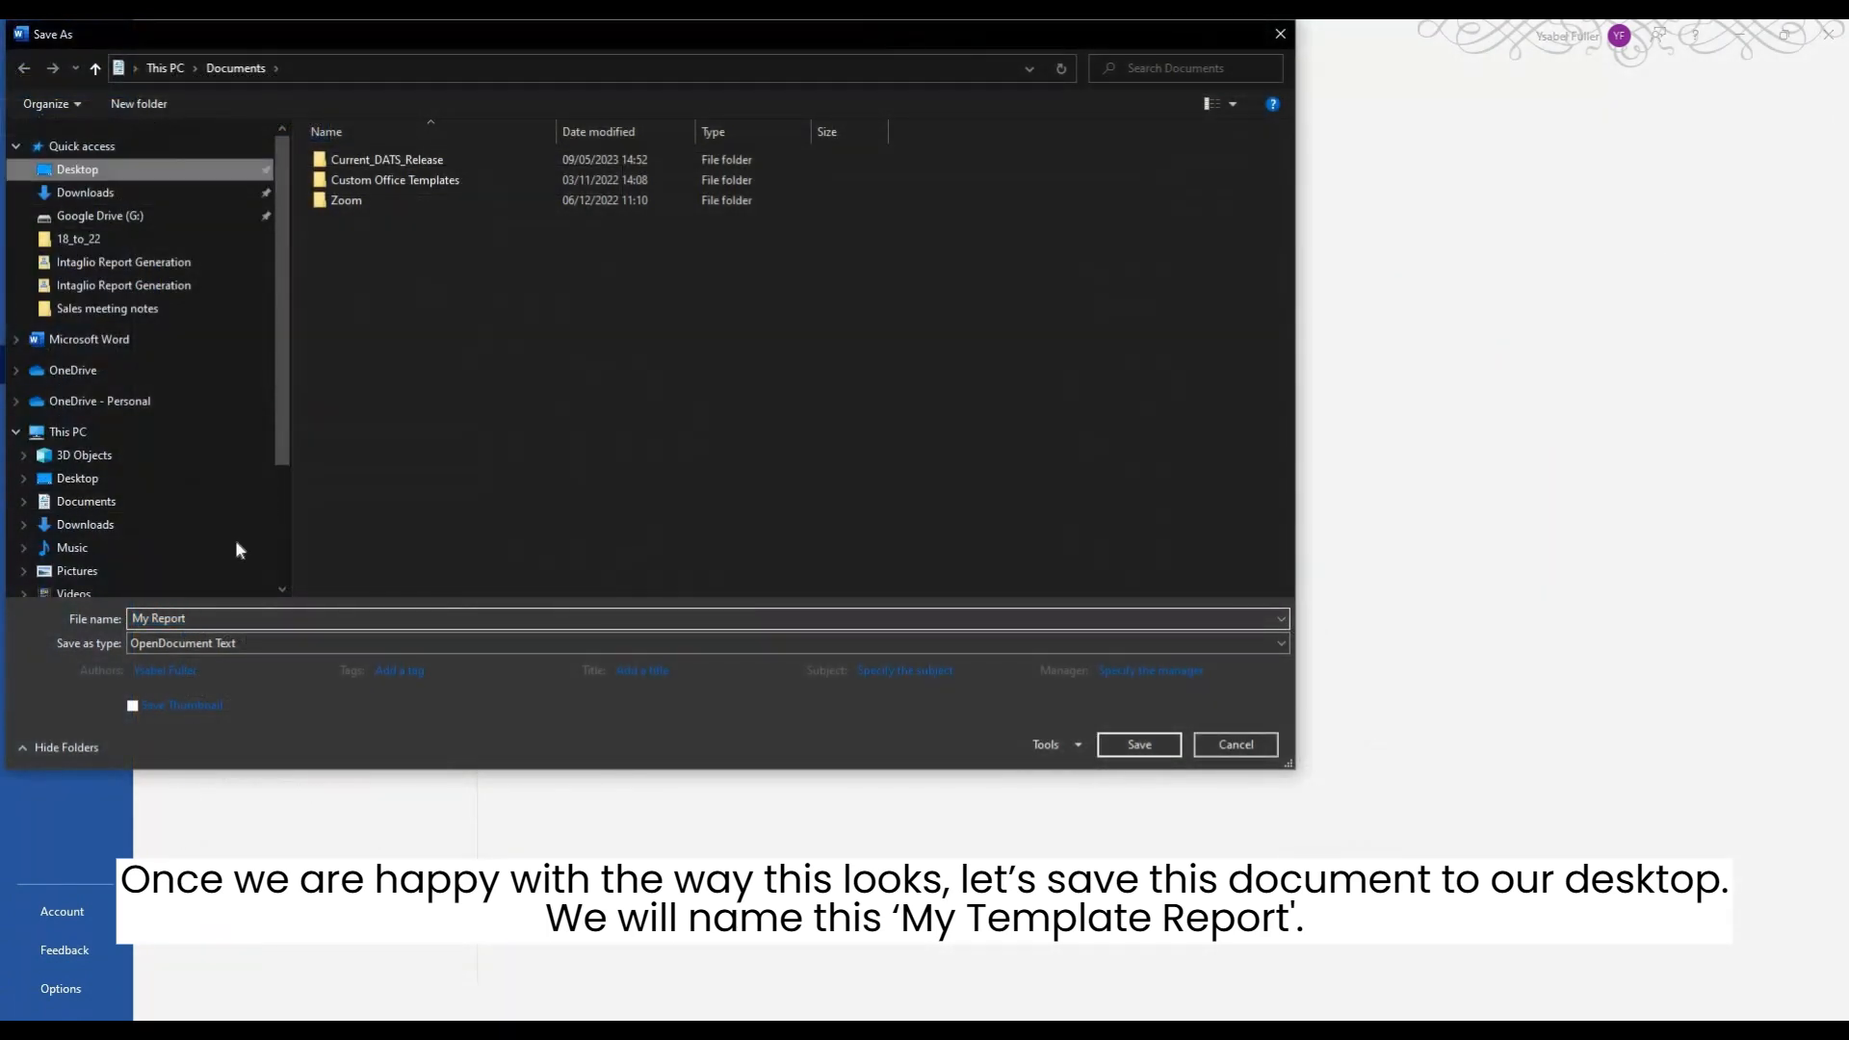
click(181, 646)
click(175, 655)
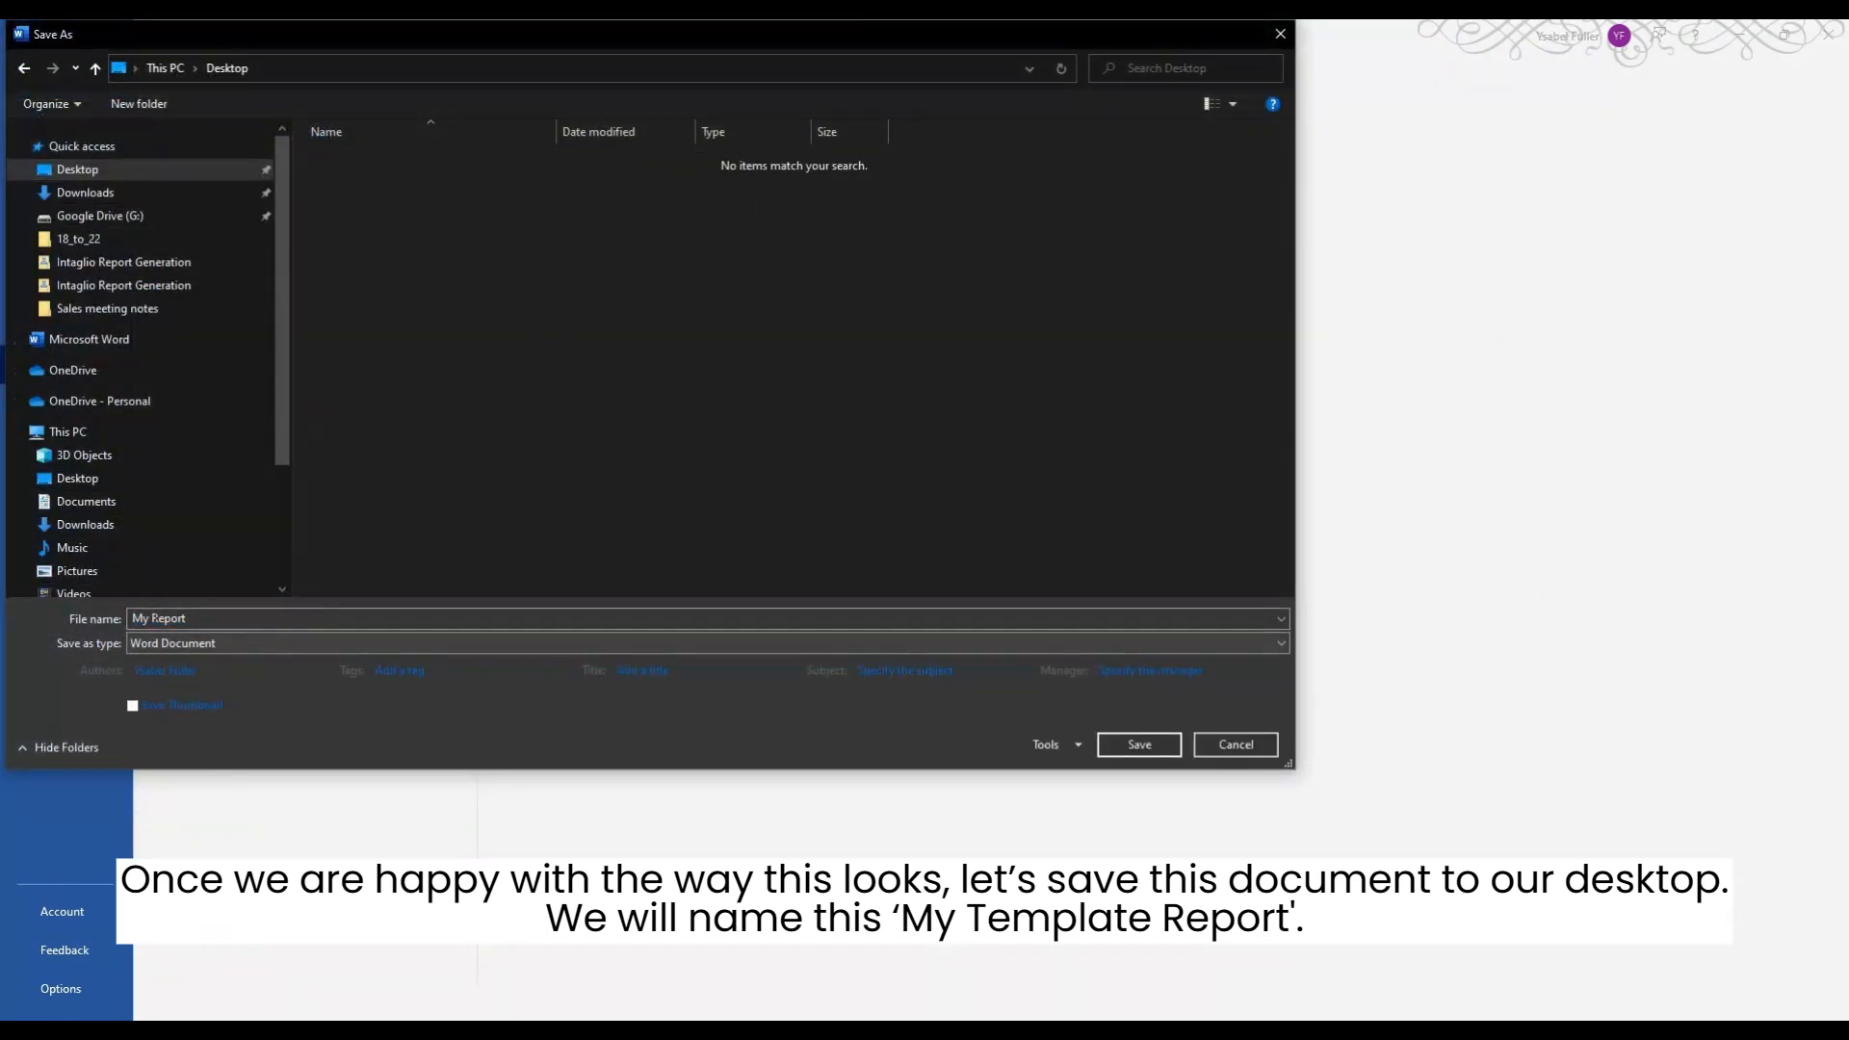
click(157, 618)
double_click(156, 619)
click(151, 618)
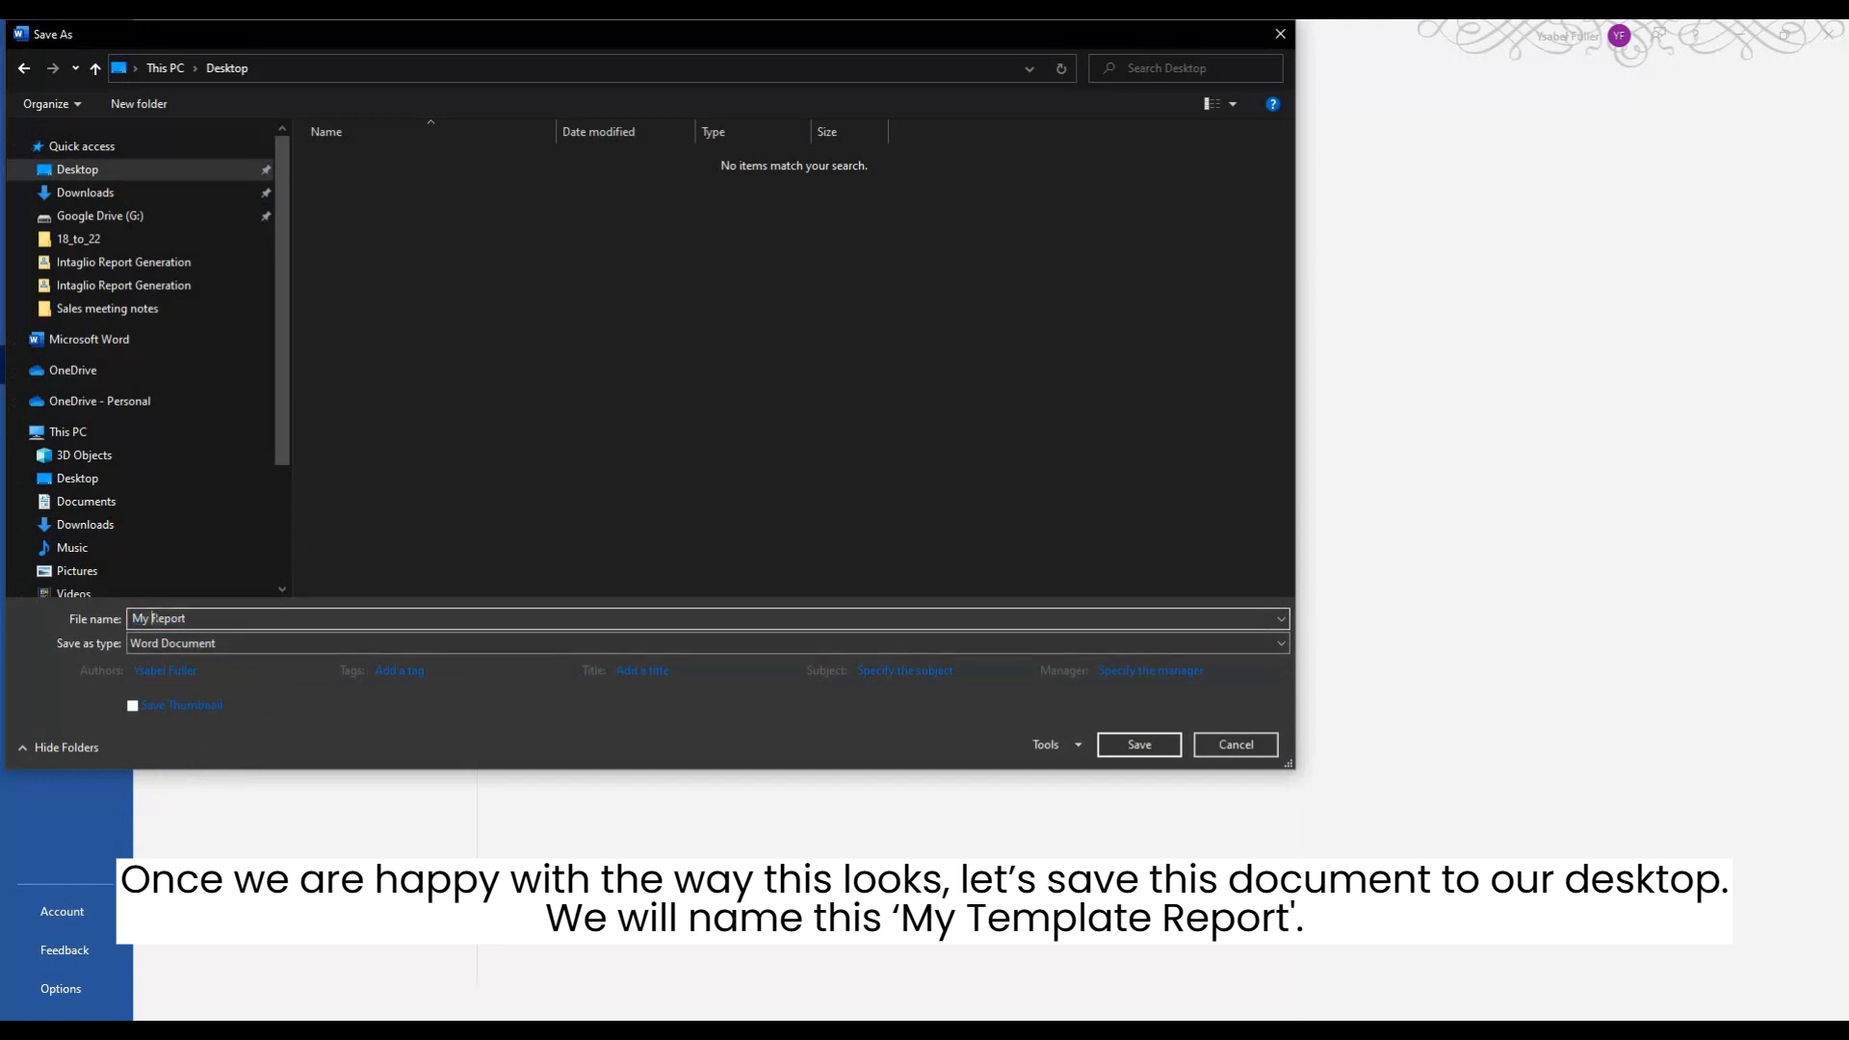
text(Template)
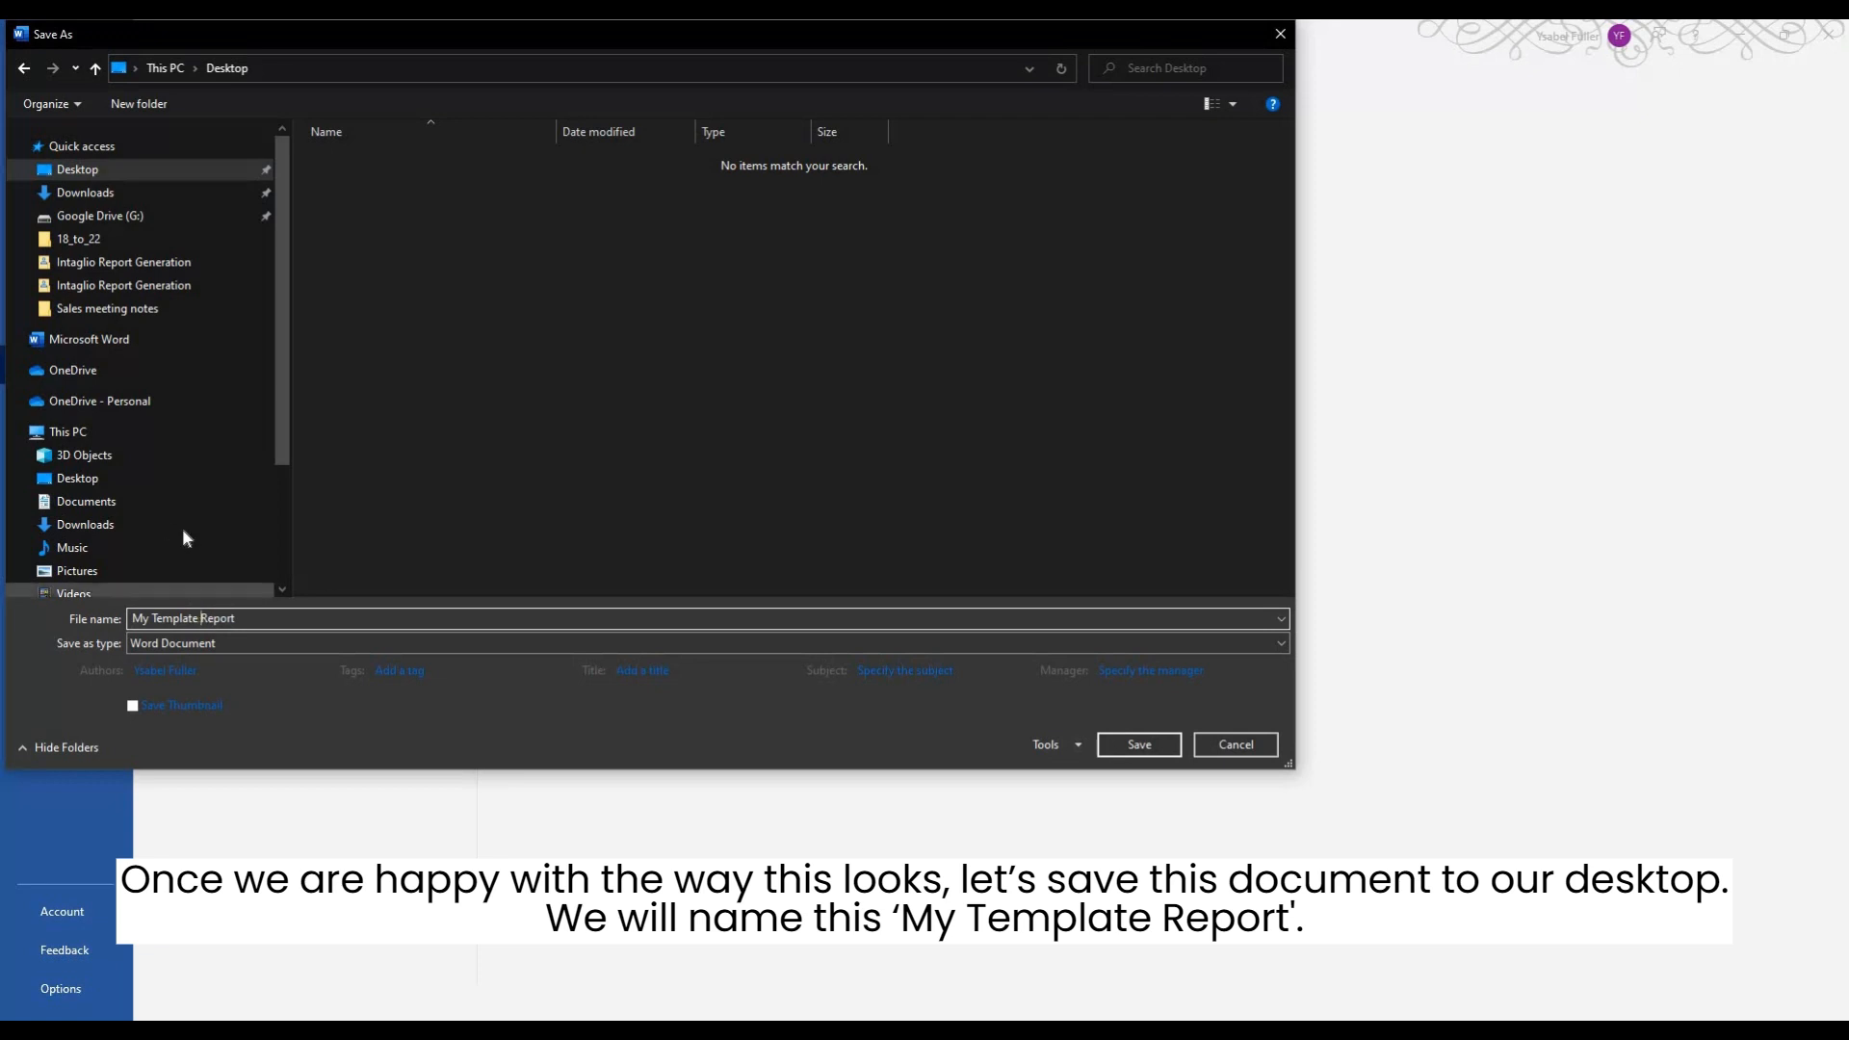
click(1115, 745)
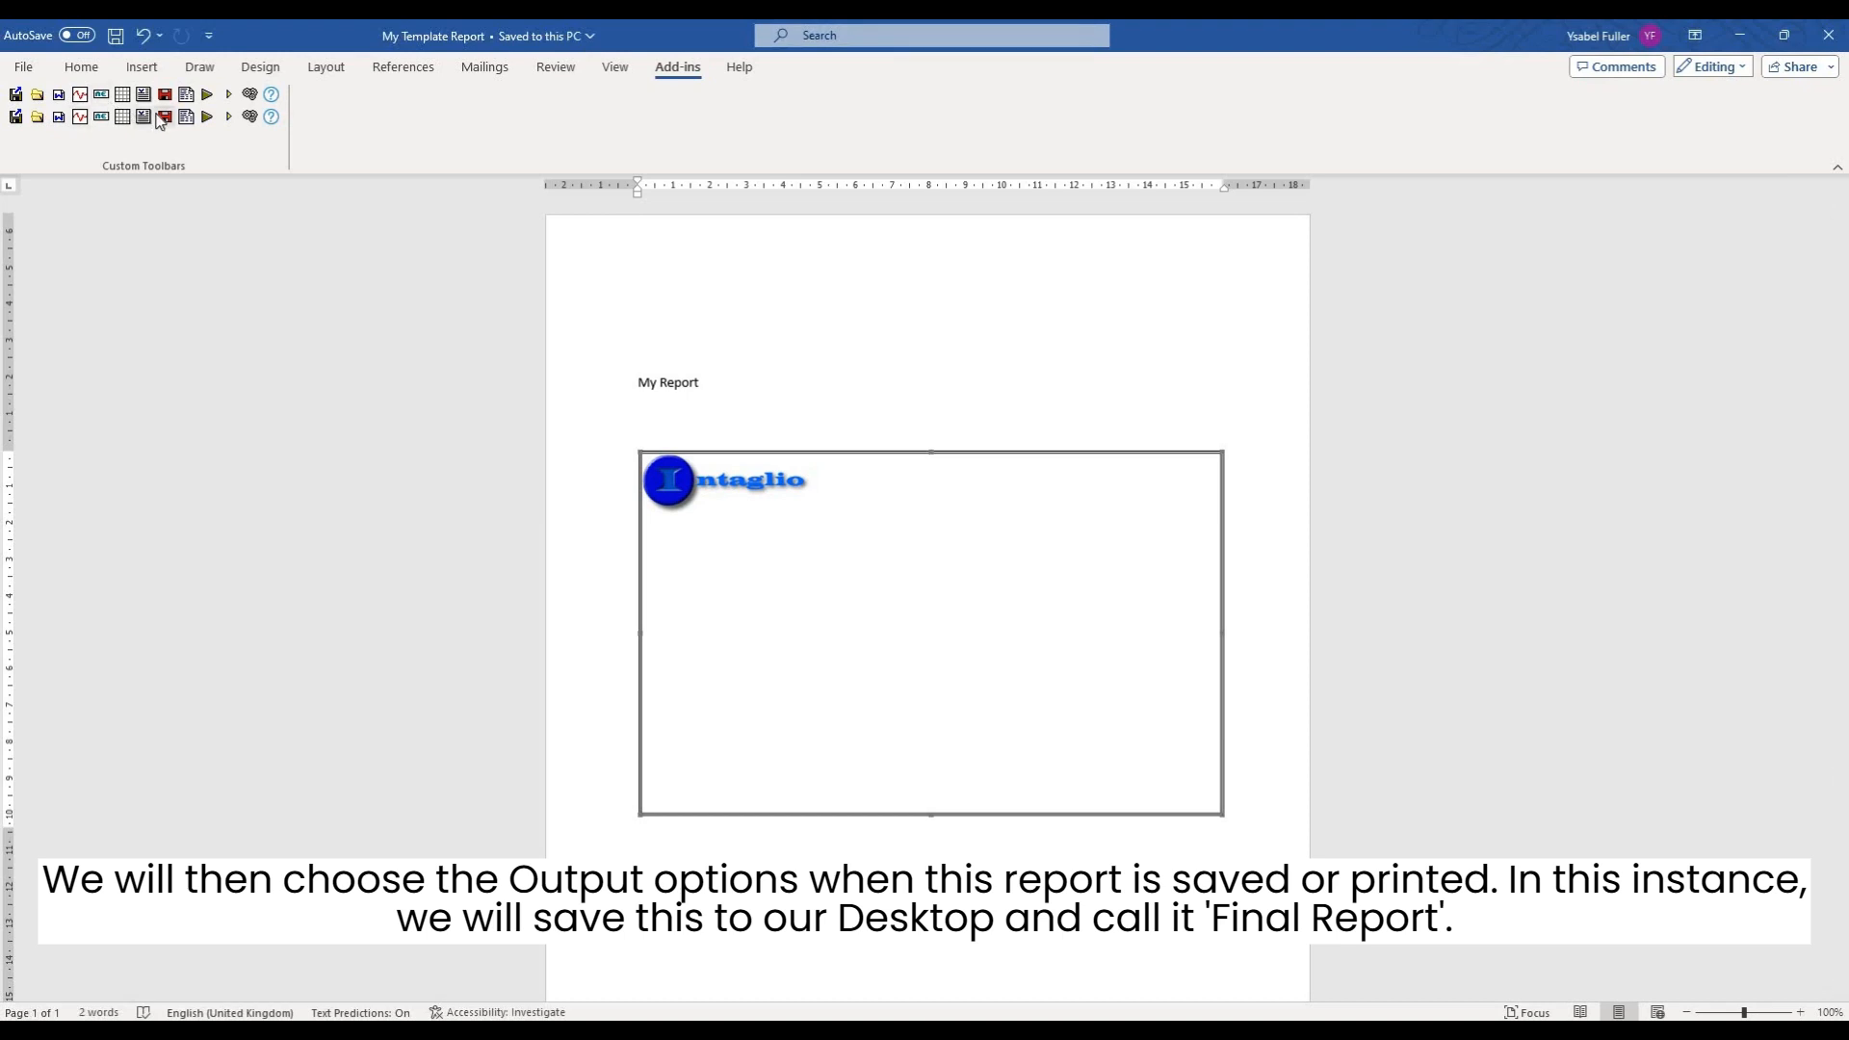
Set the Intaglio output options to save the generated report to the Desktop as "Final Report".
click(162, 118)
click(781, 503)
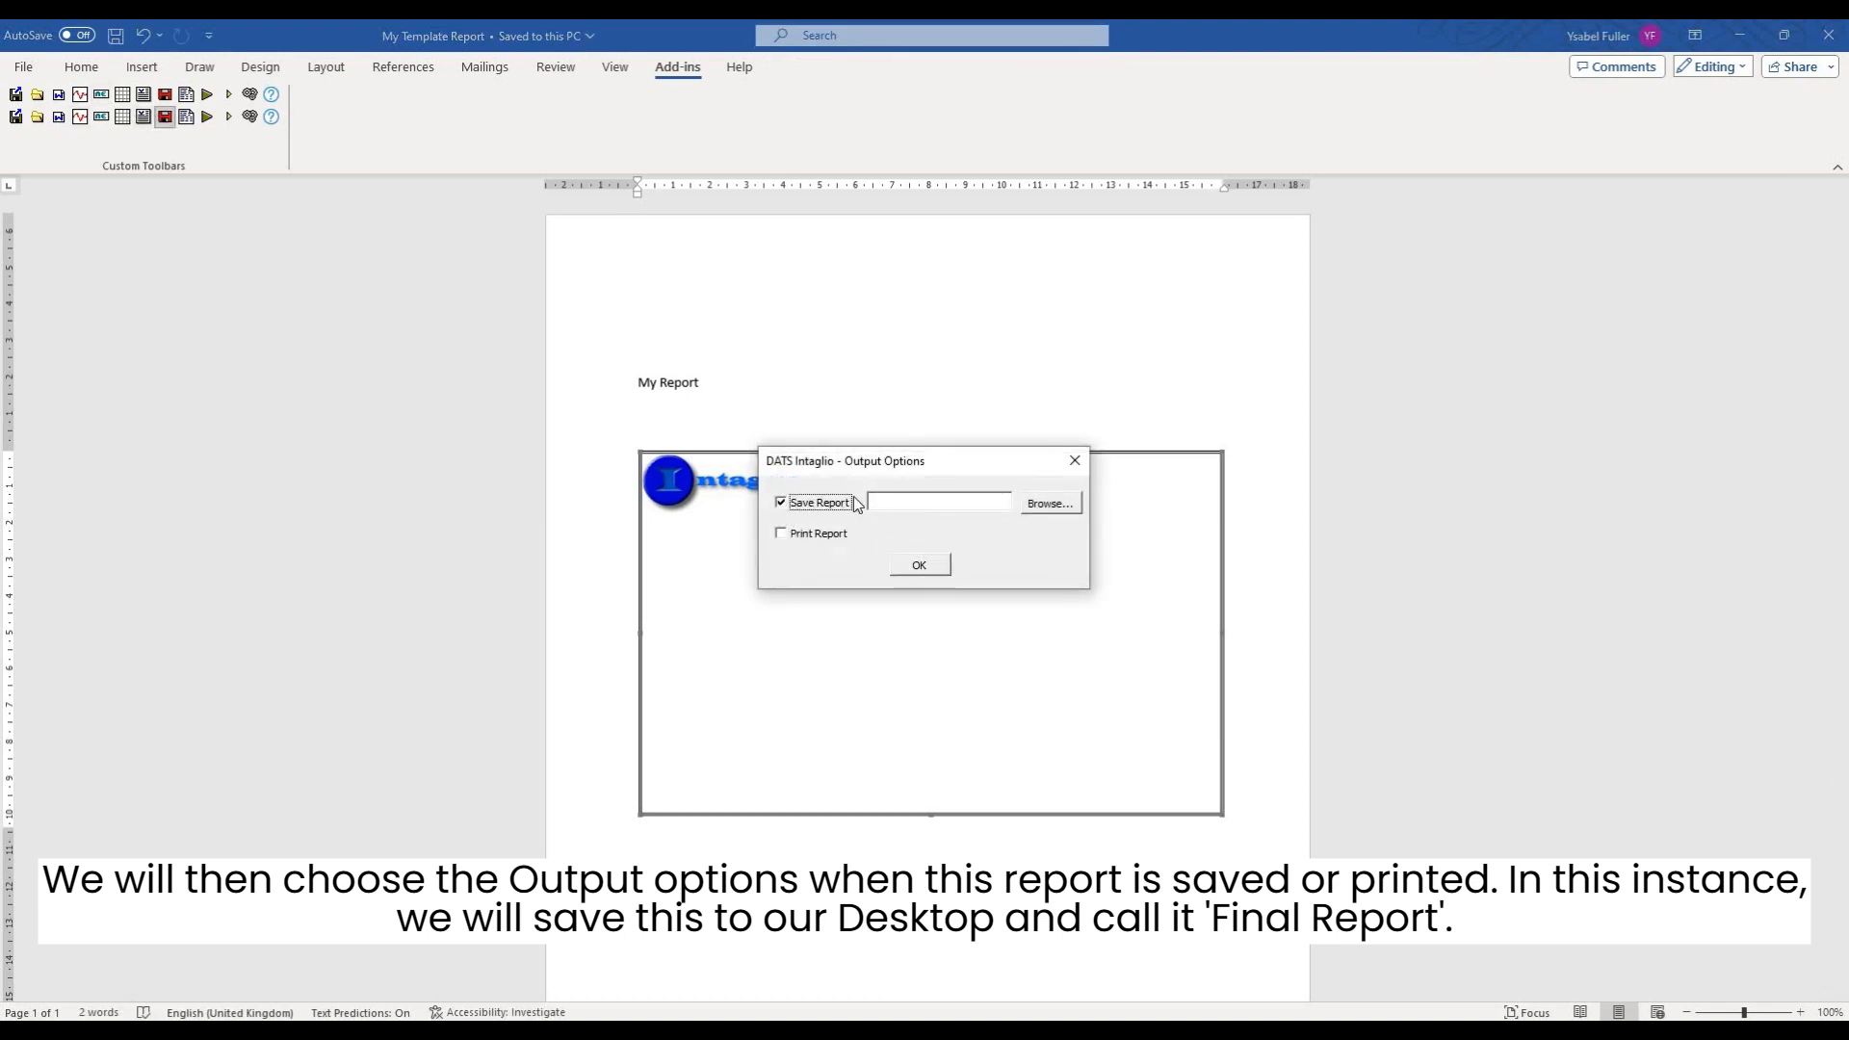
click(1048, 508)
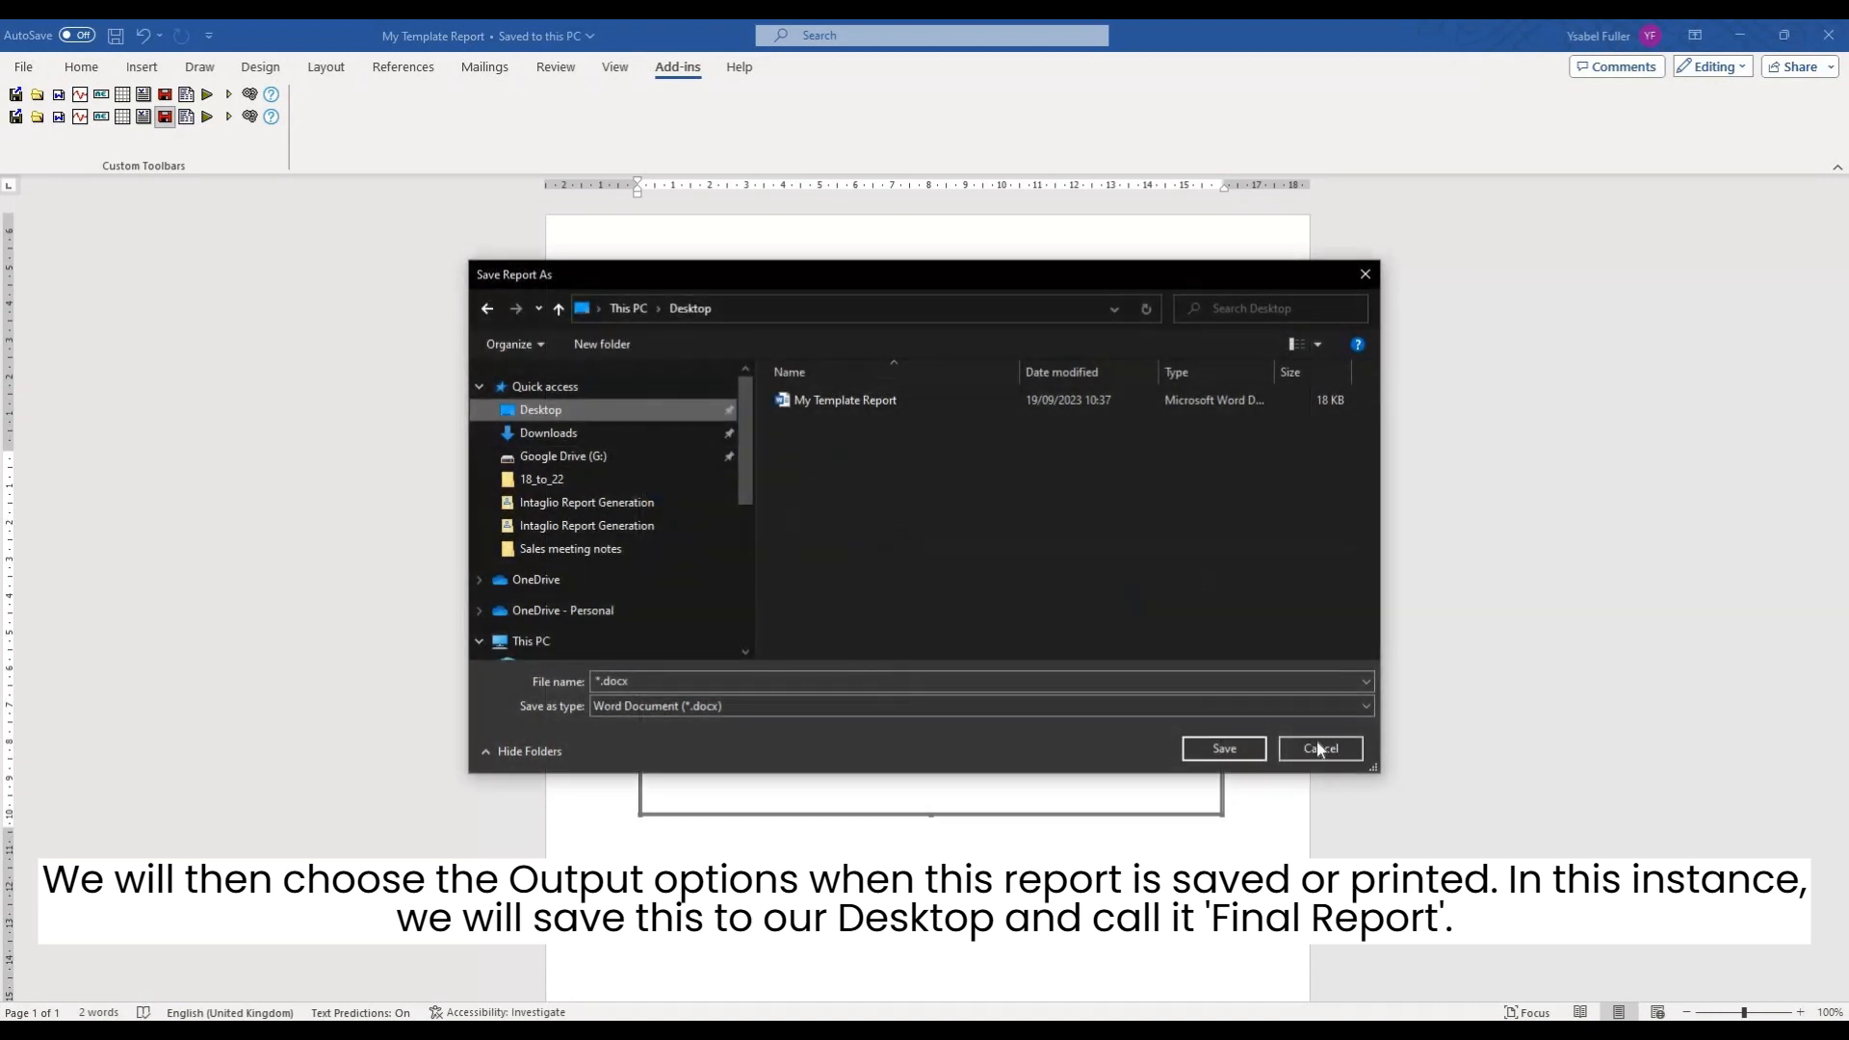
click(805, 680)
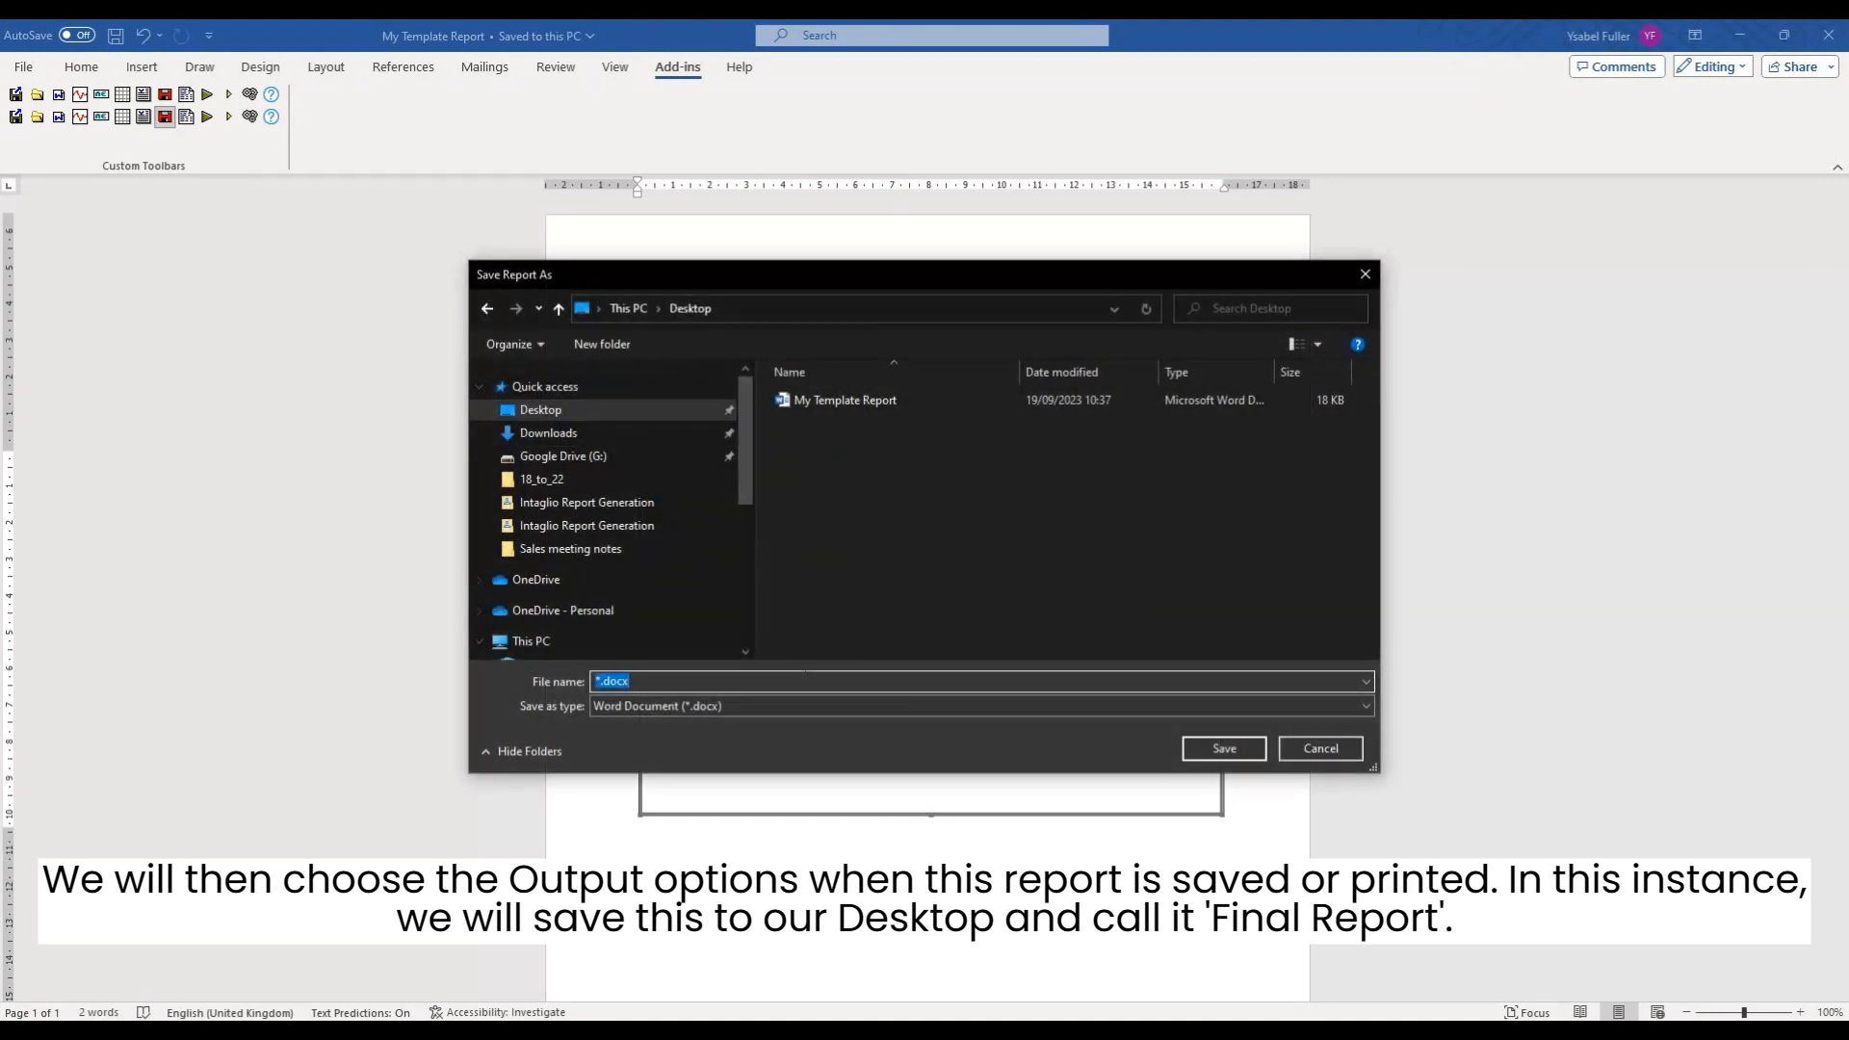
text(M)
key(BackSpace)
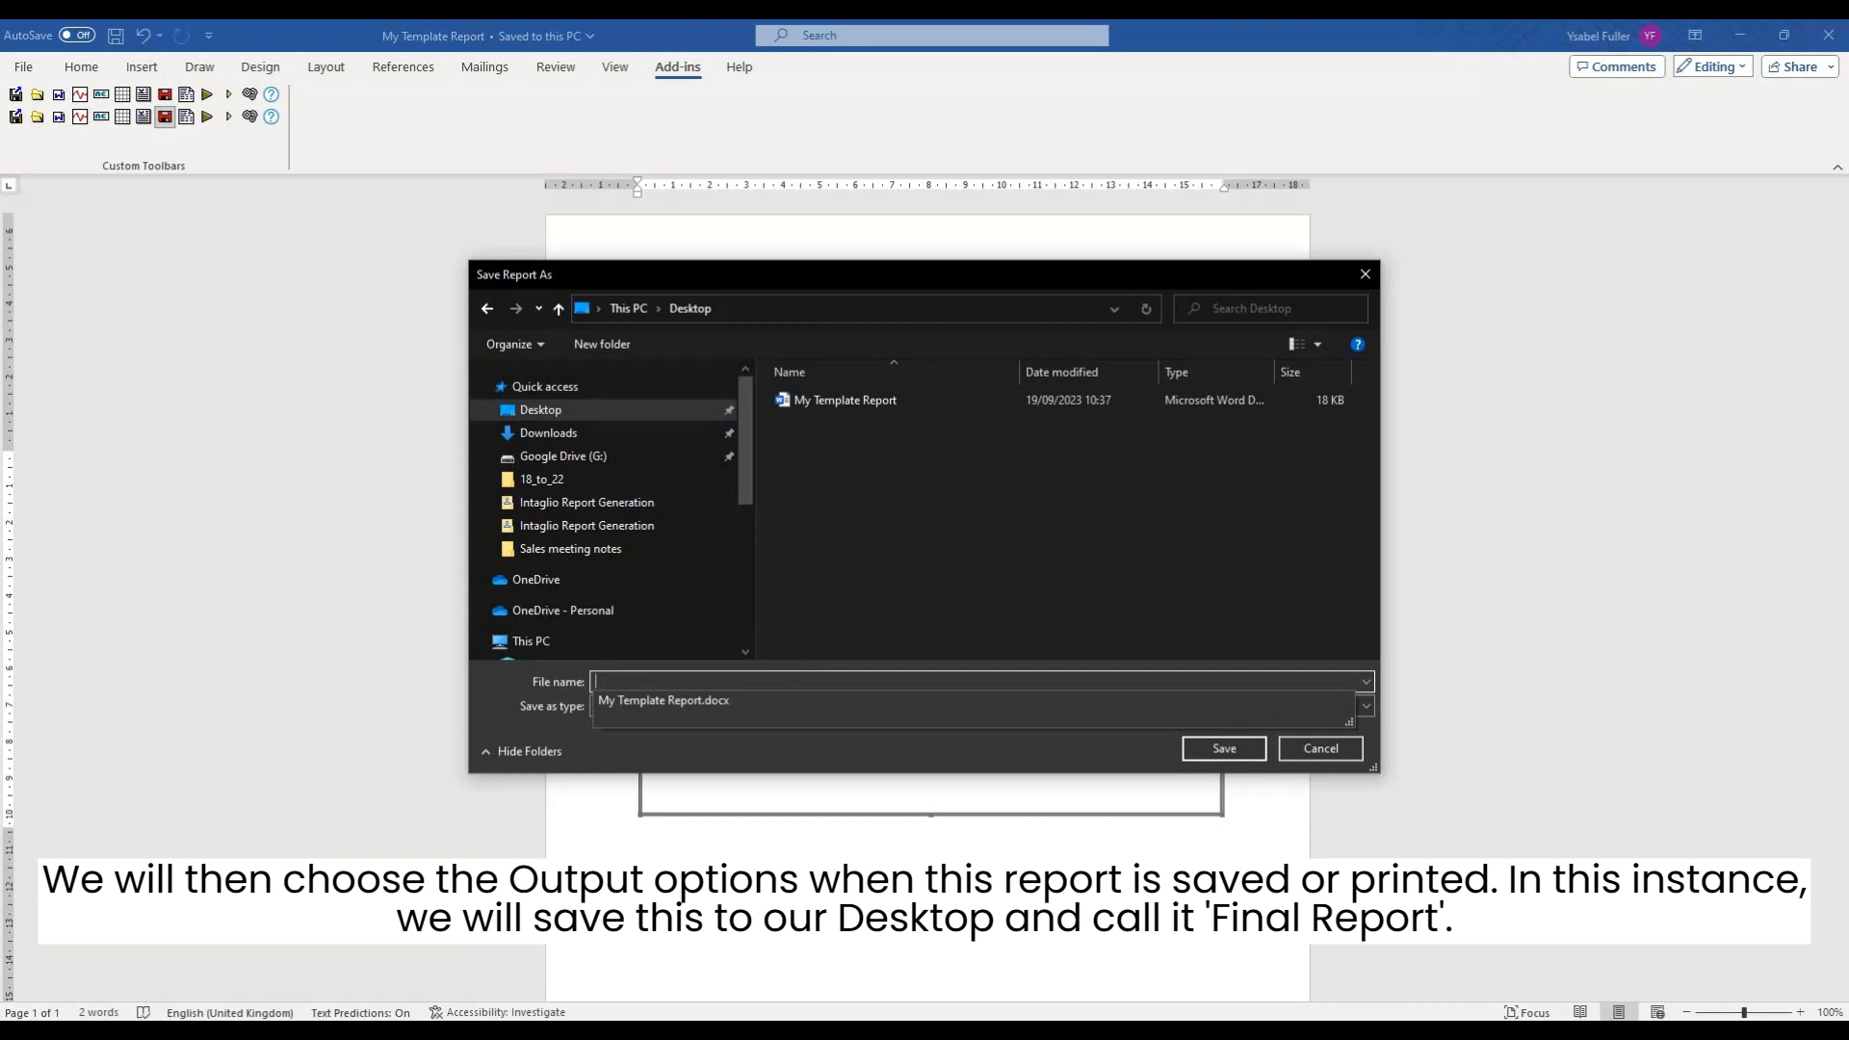
text(Final Rep)
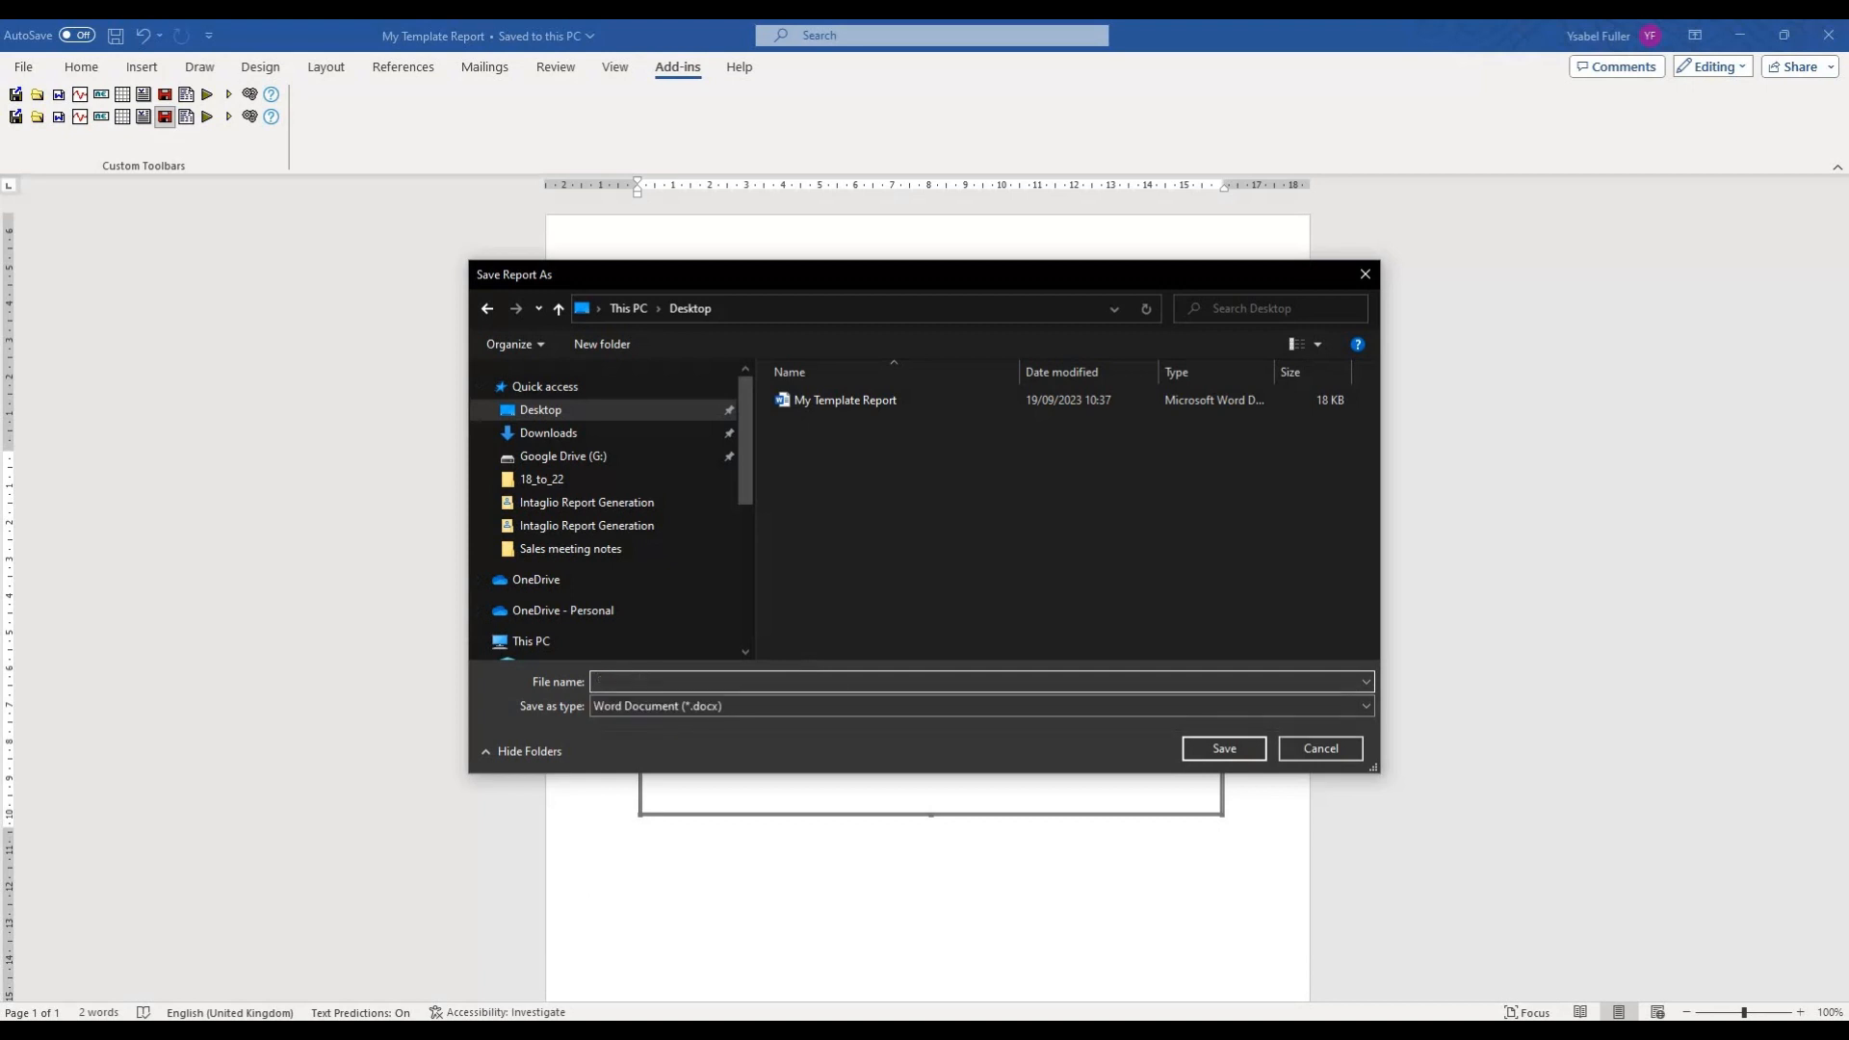
text(ort)
click(1210, 737)
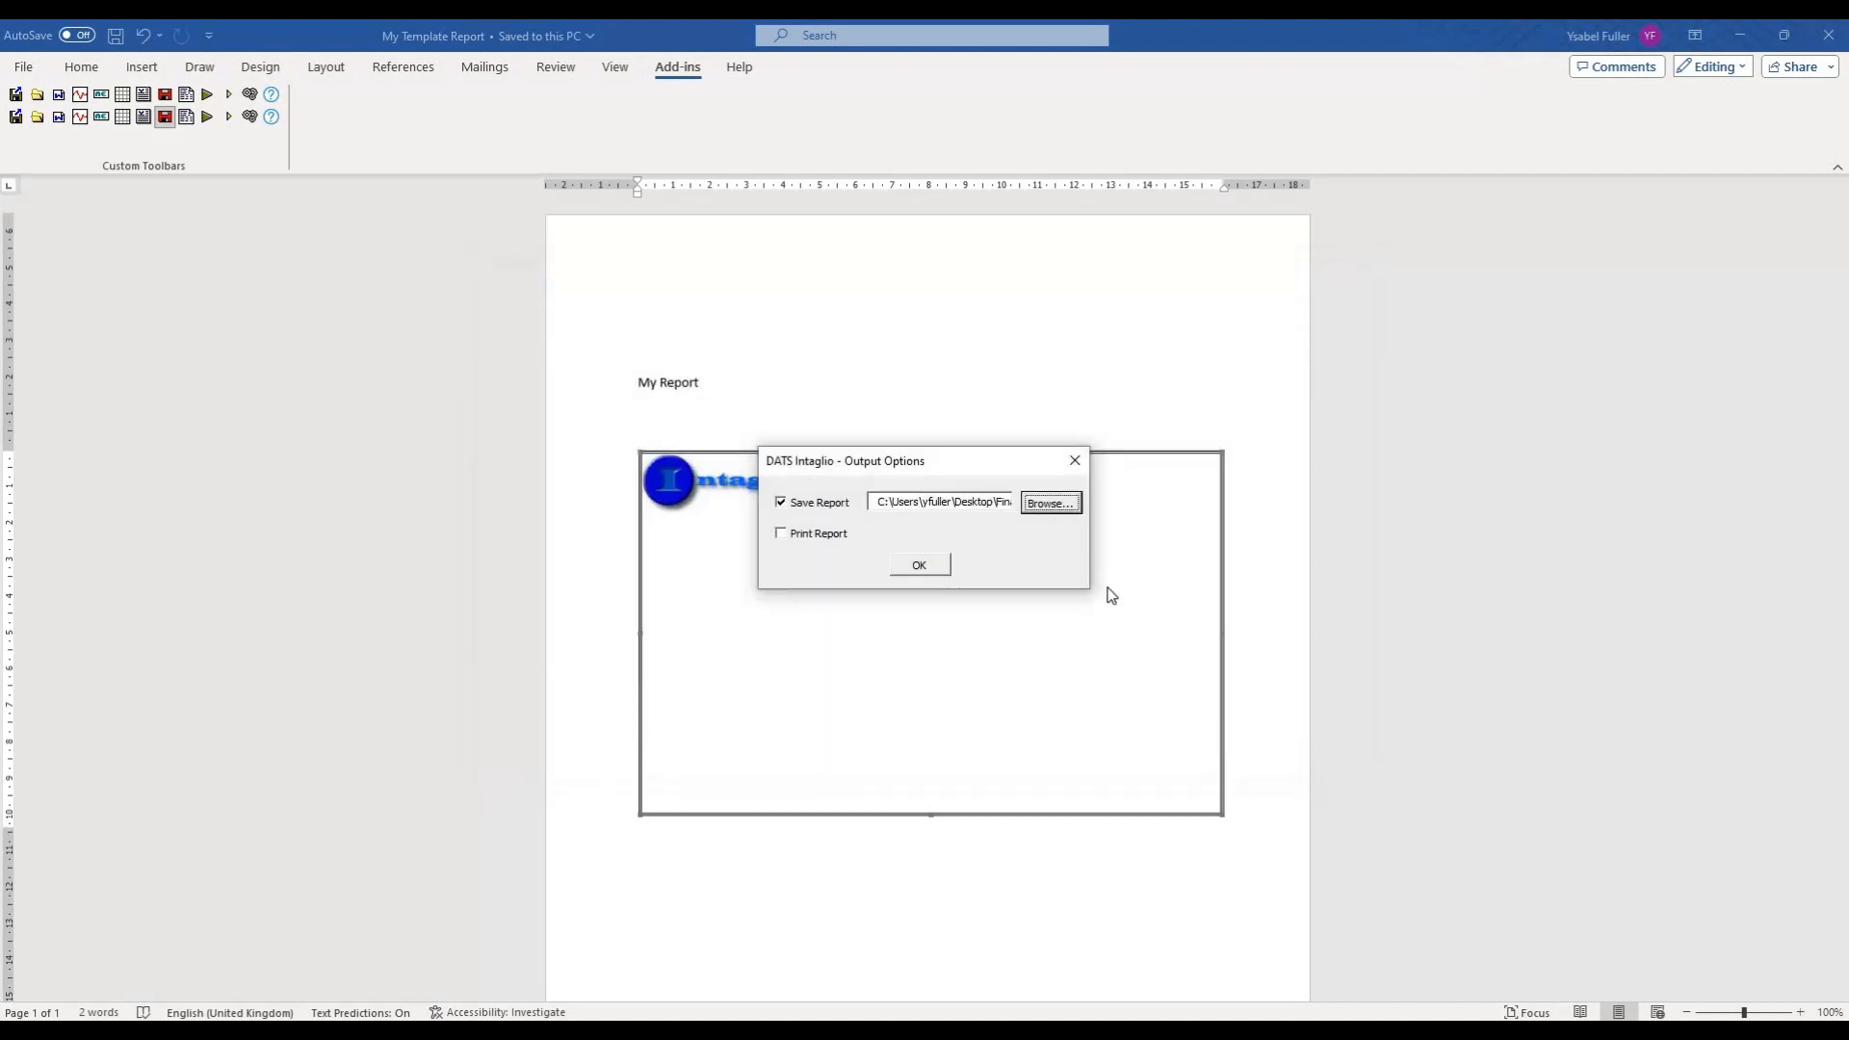
click(925, 570)
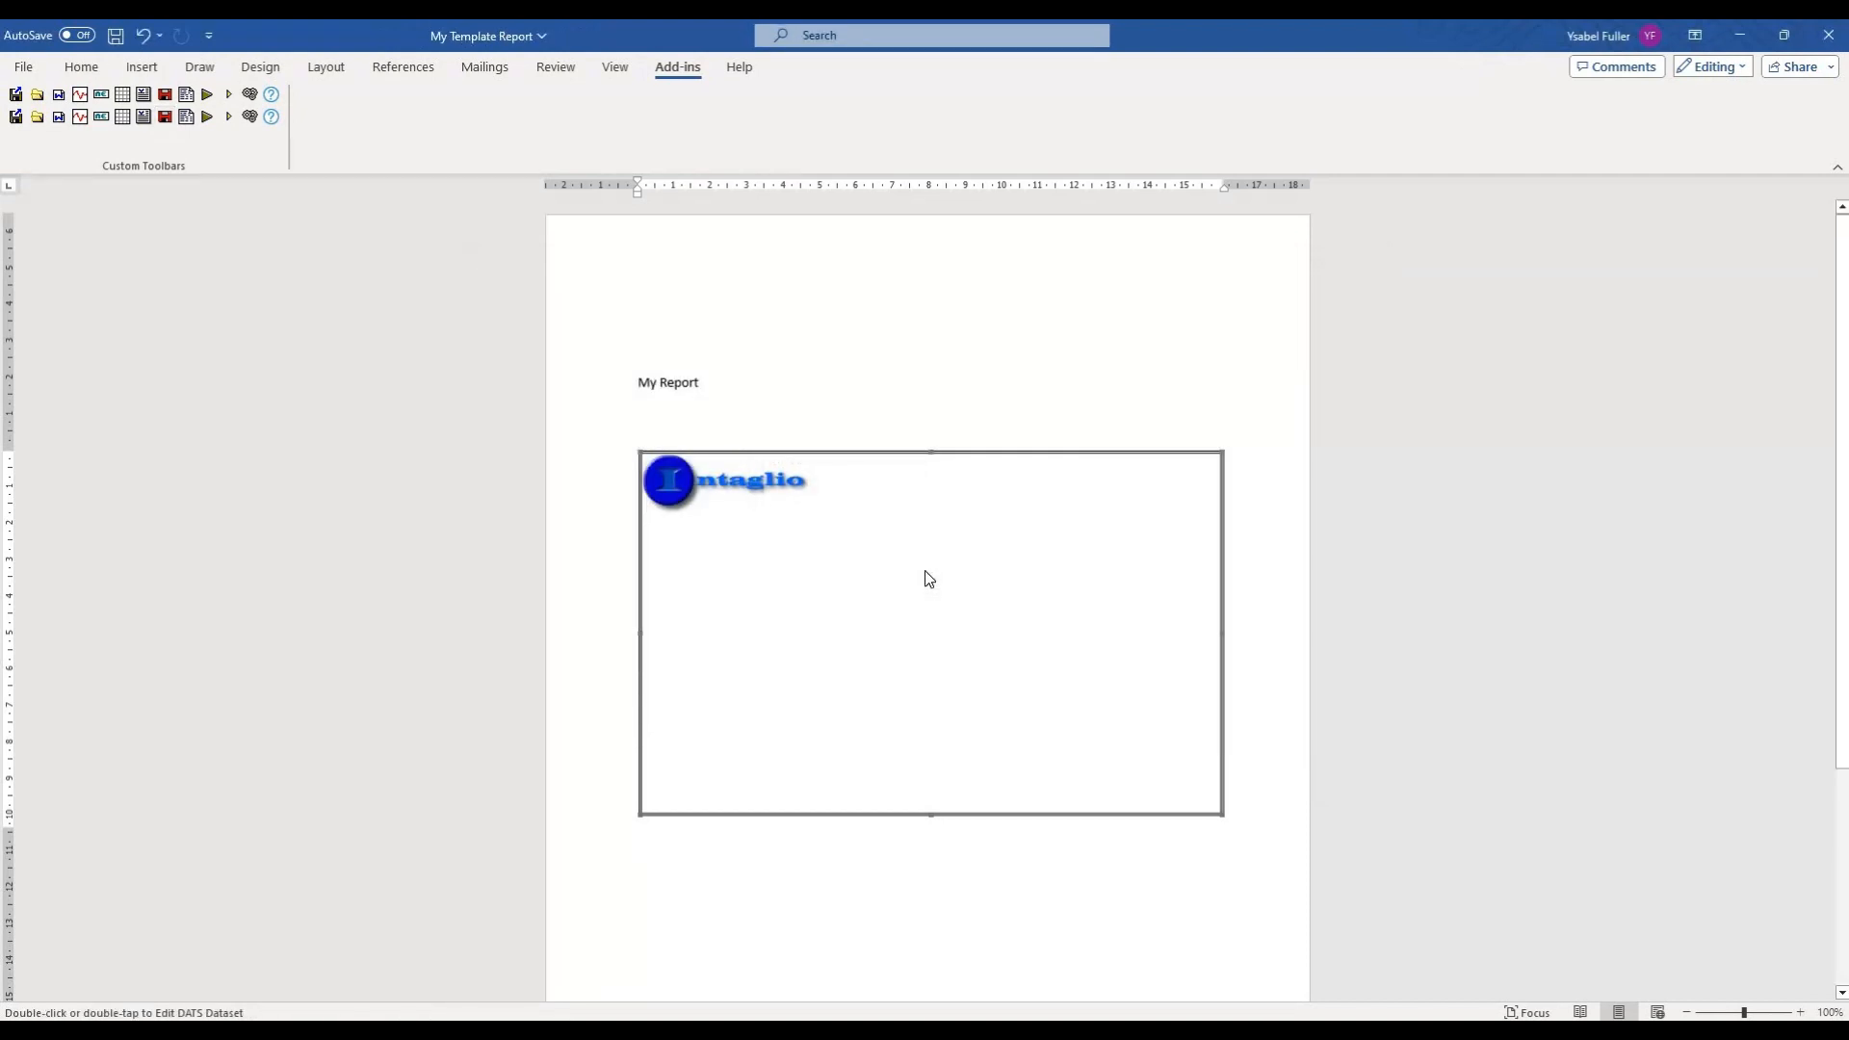
Close the template document, switch to DATS Analysis and place the RaceCarRunUp dataset on the worksheet as a data source.
click(1830, 35)
click(975, 576)
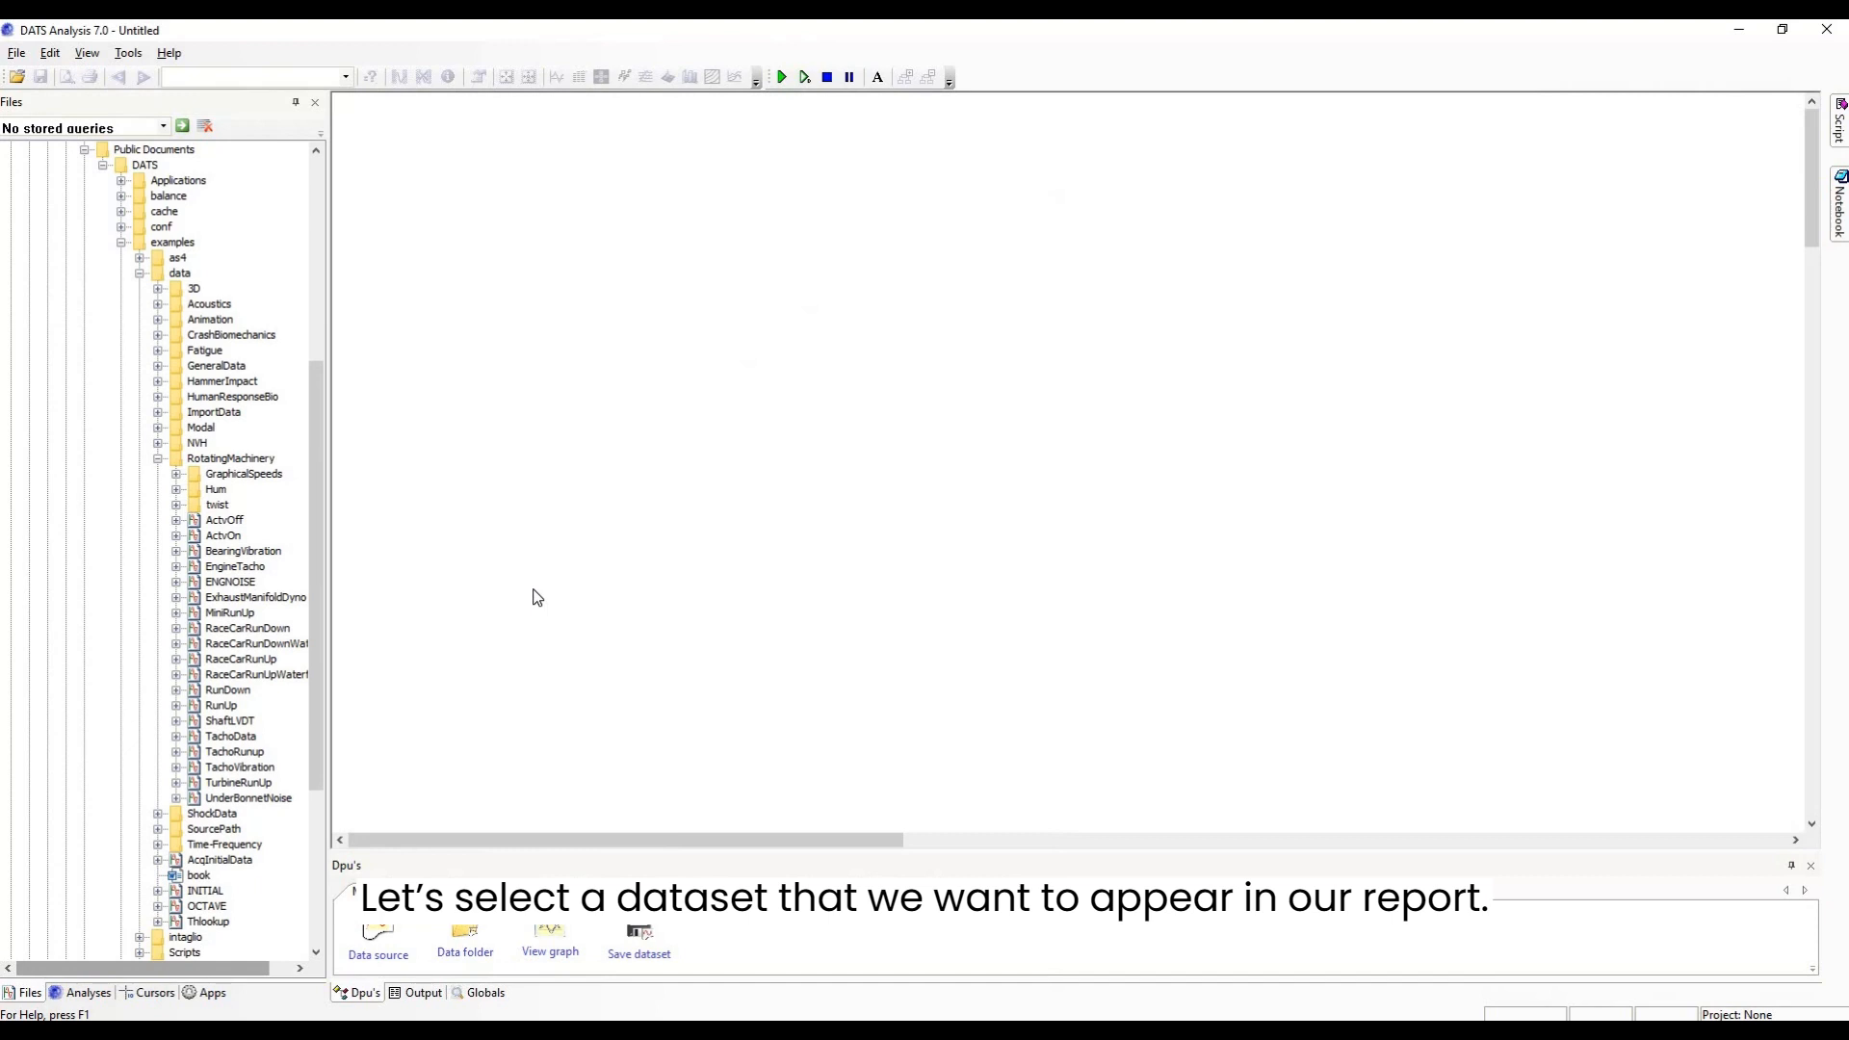
click(224, 660)
double_click(224, 660)
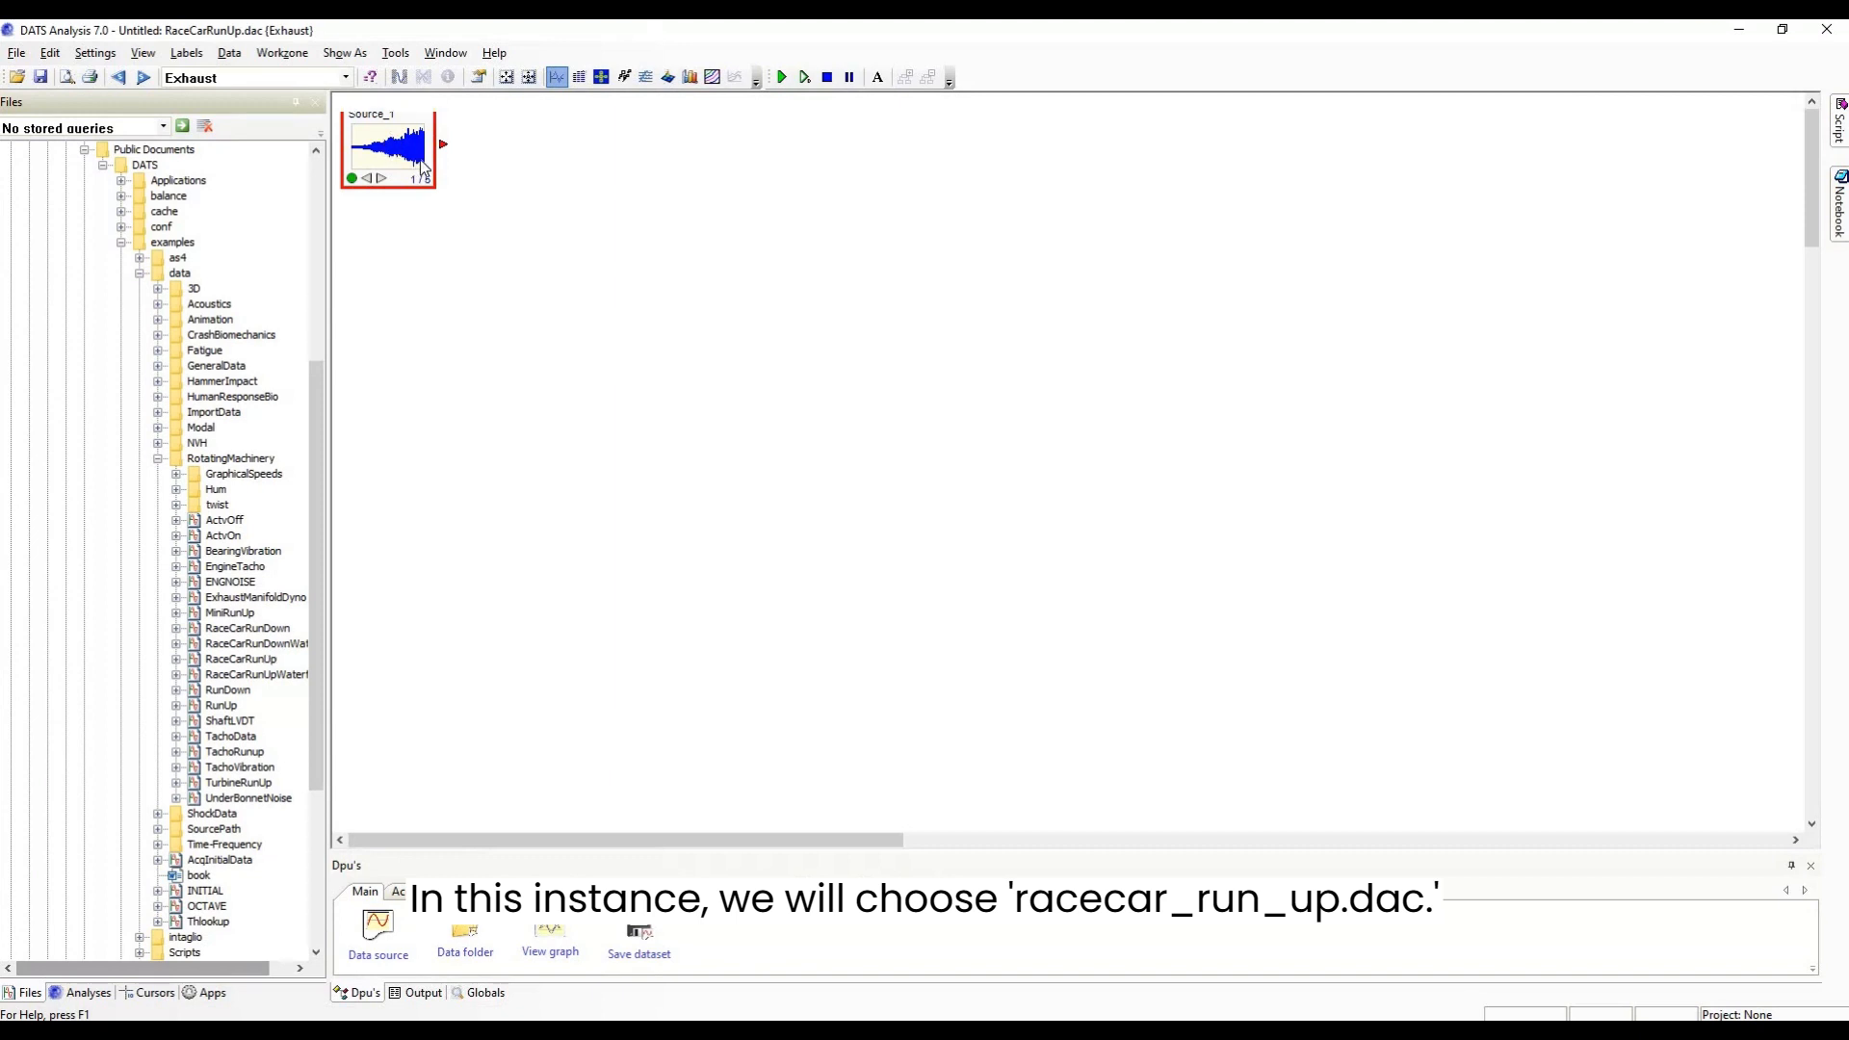
drag(422, 166, 458, 183)
click(443, 272)
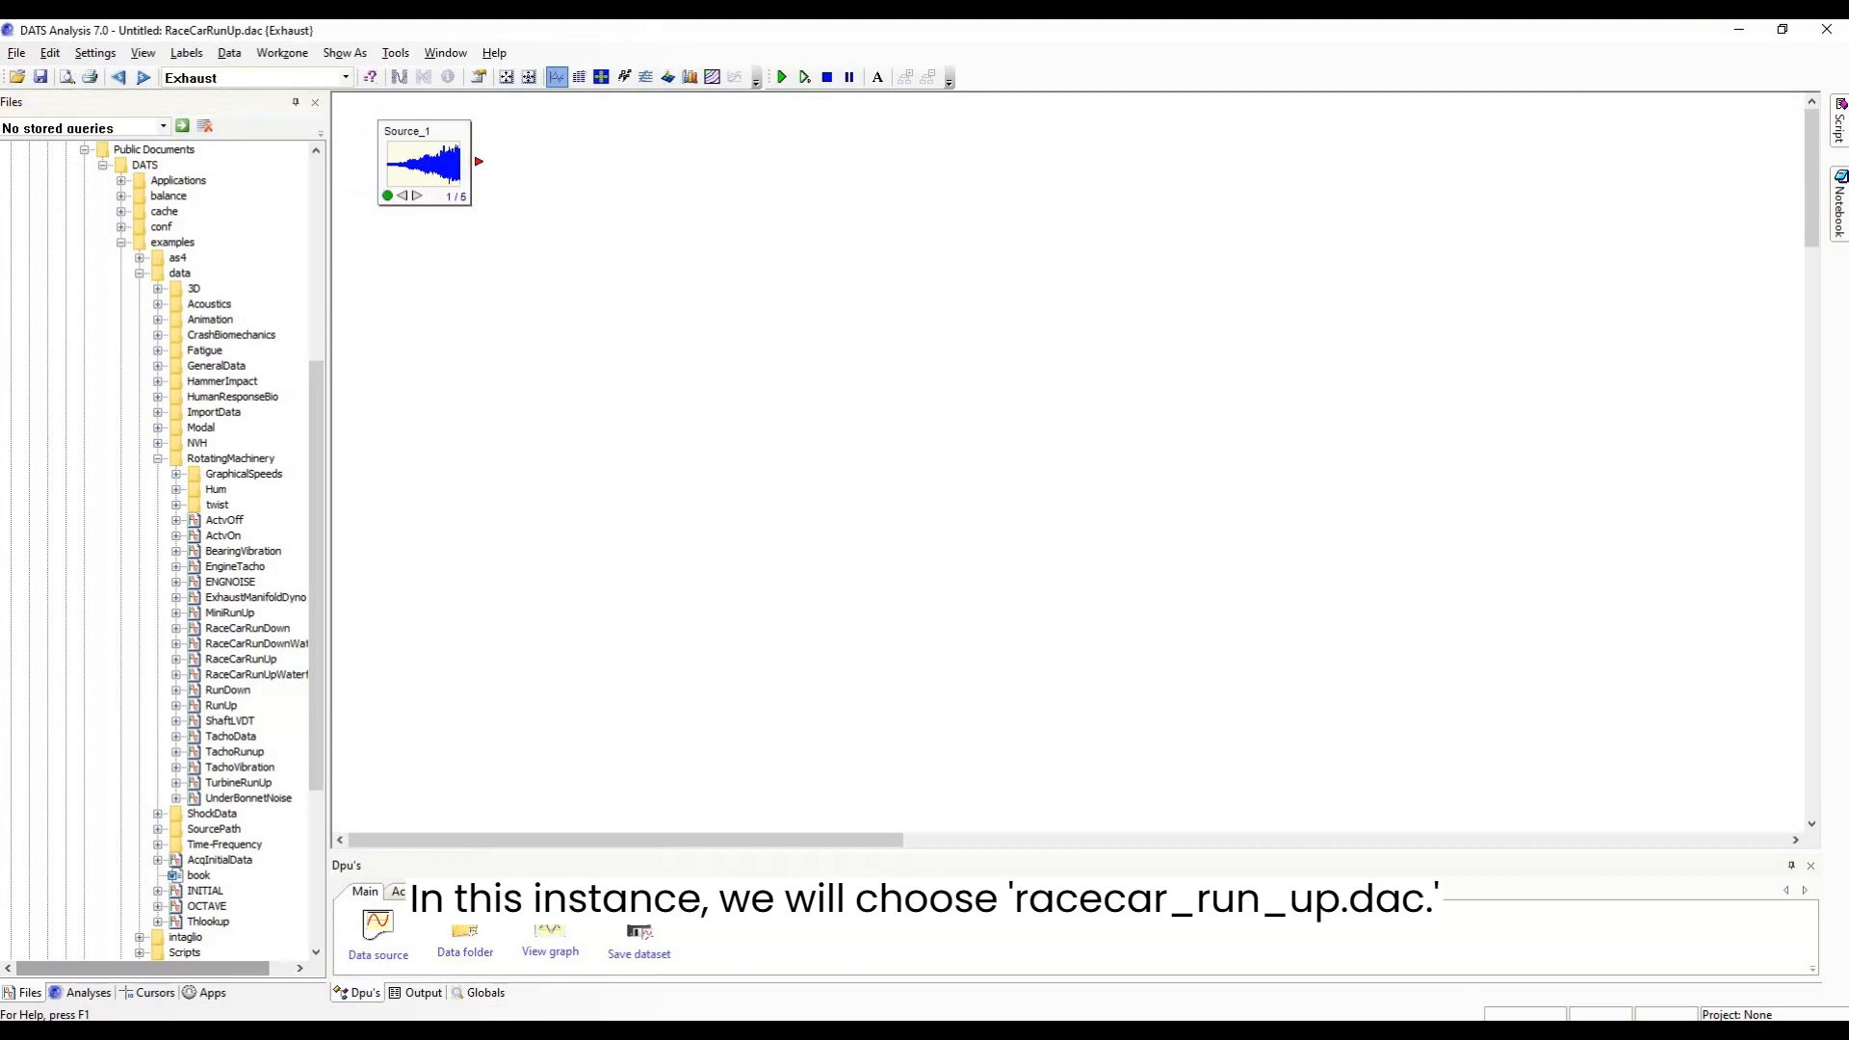
Place a Variables DPU on the worksheet beside the source signal.
click(877, 893)
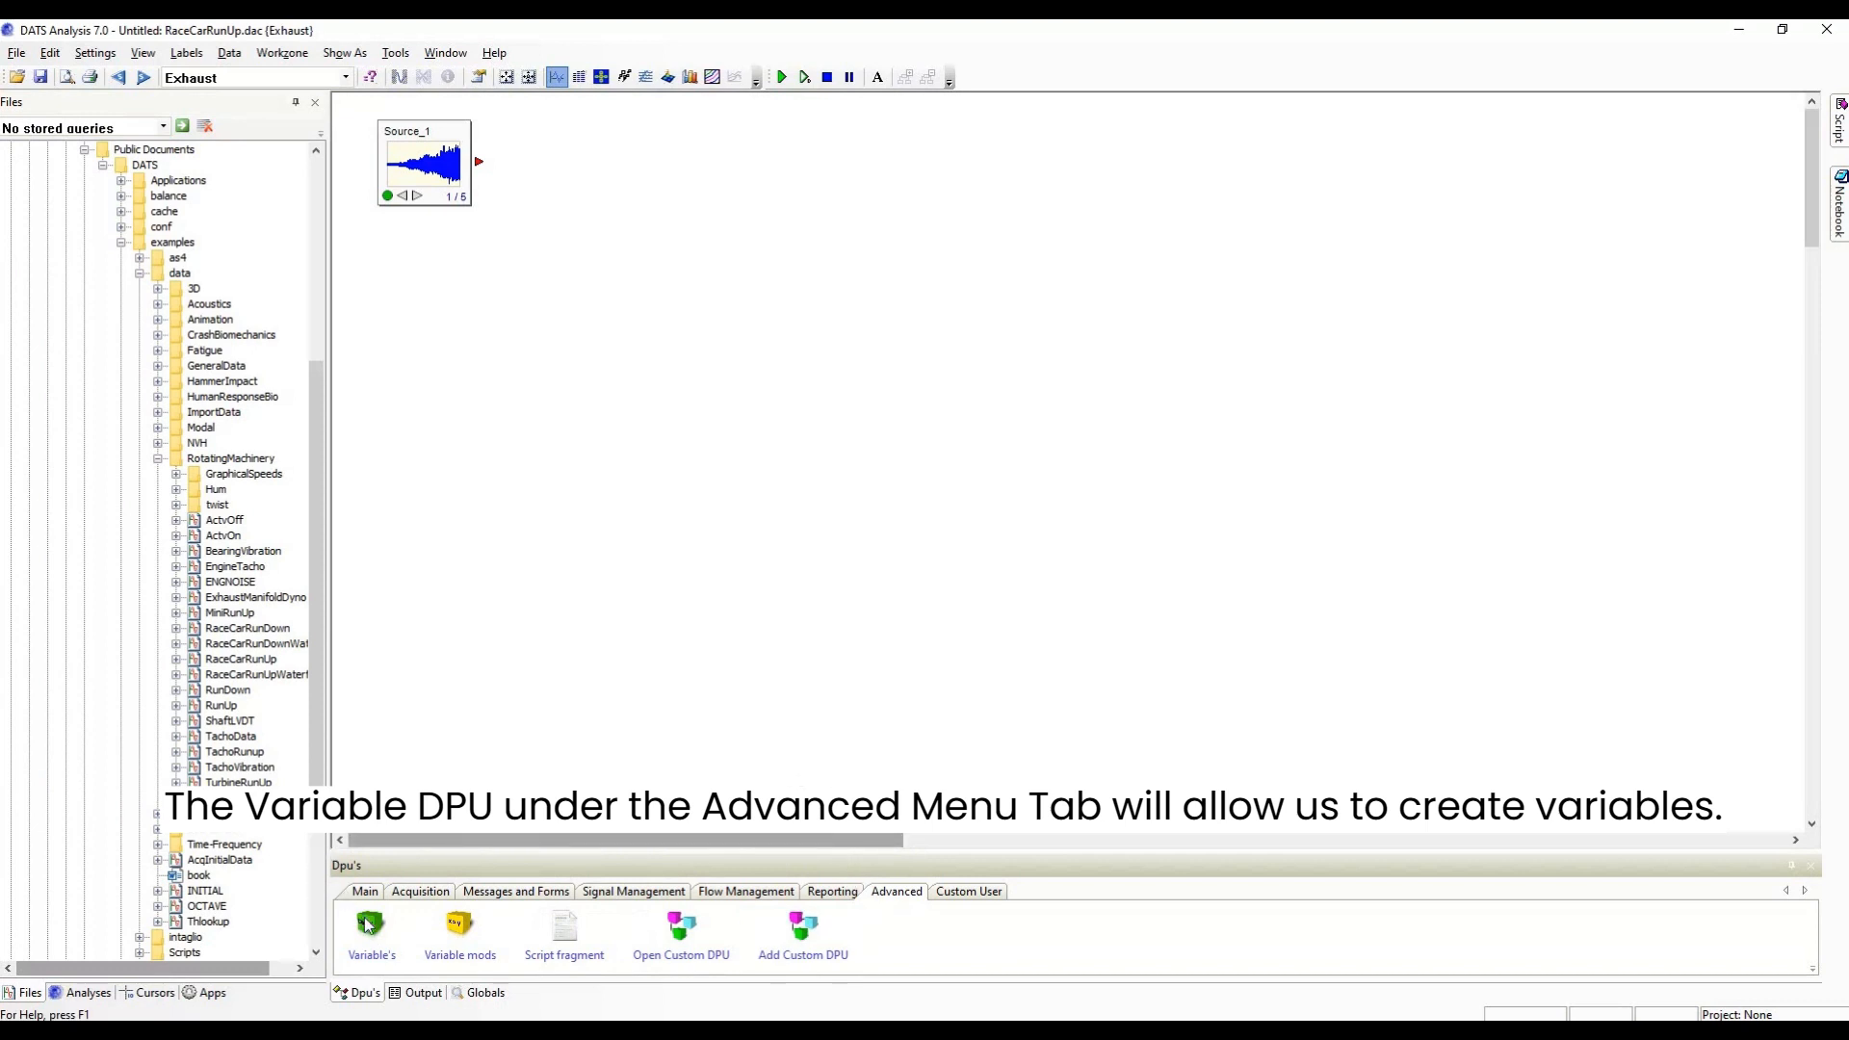
drag(365, 923, 608, 183)
click(610, 257)
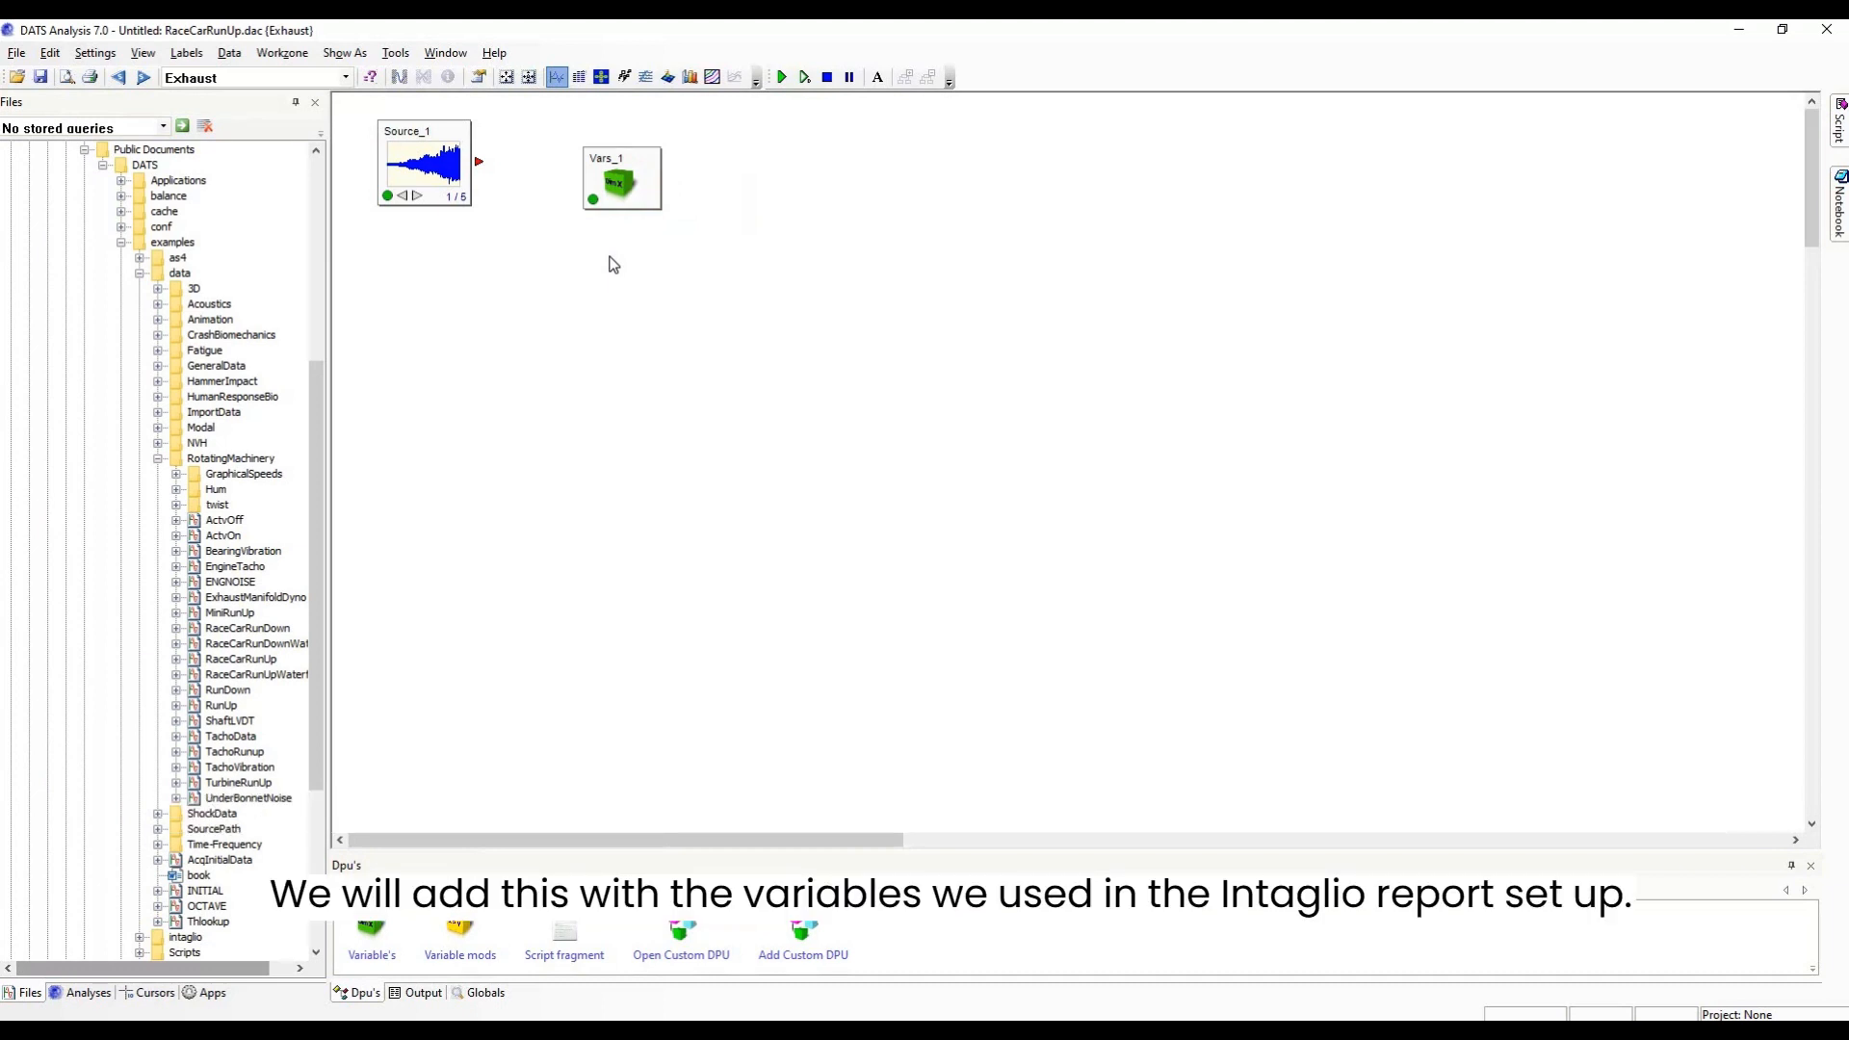
Declare two string variables named "Dataset" and "Signal" in the Variables DPU.
double_click(605, 210)
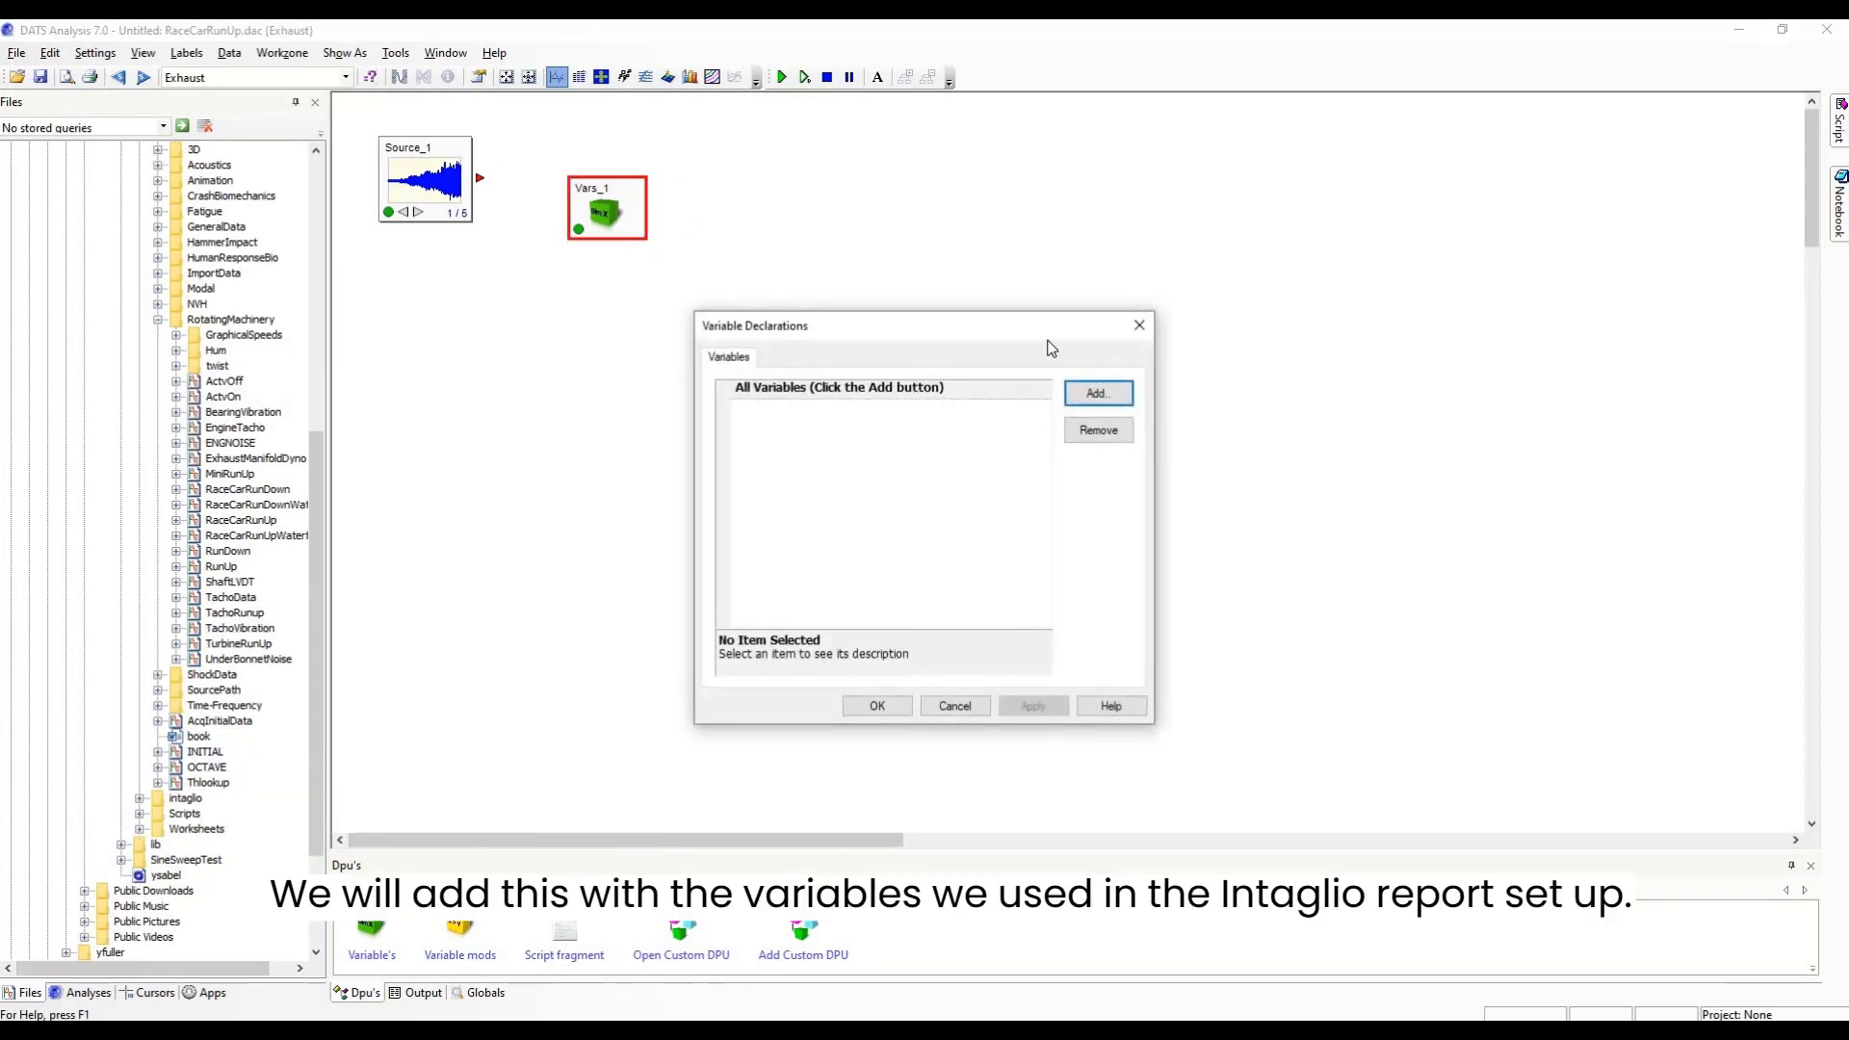
click(1083, 398)
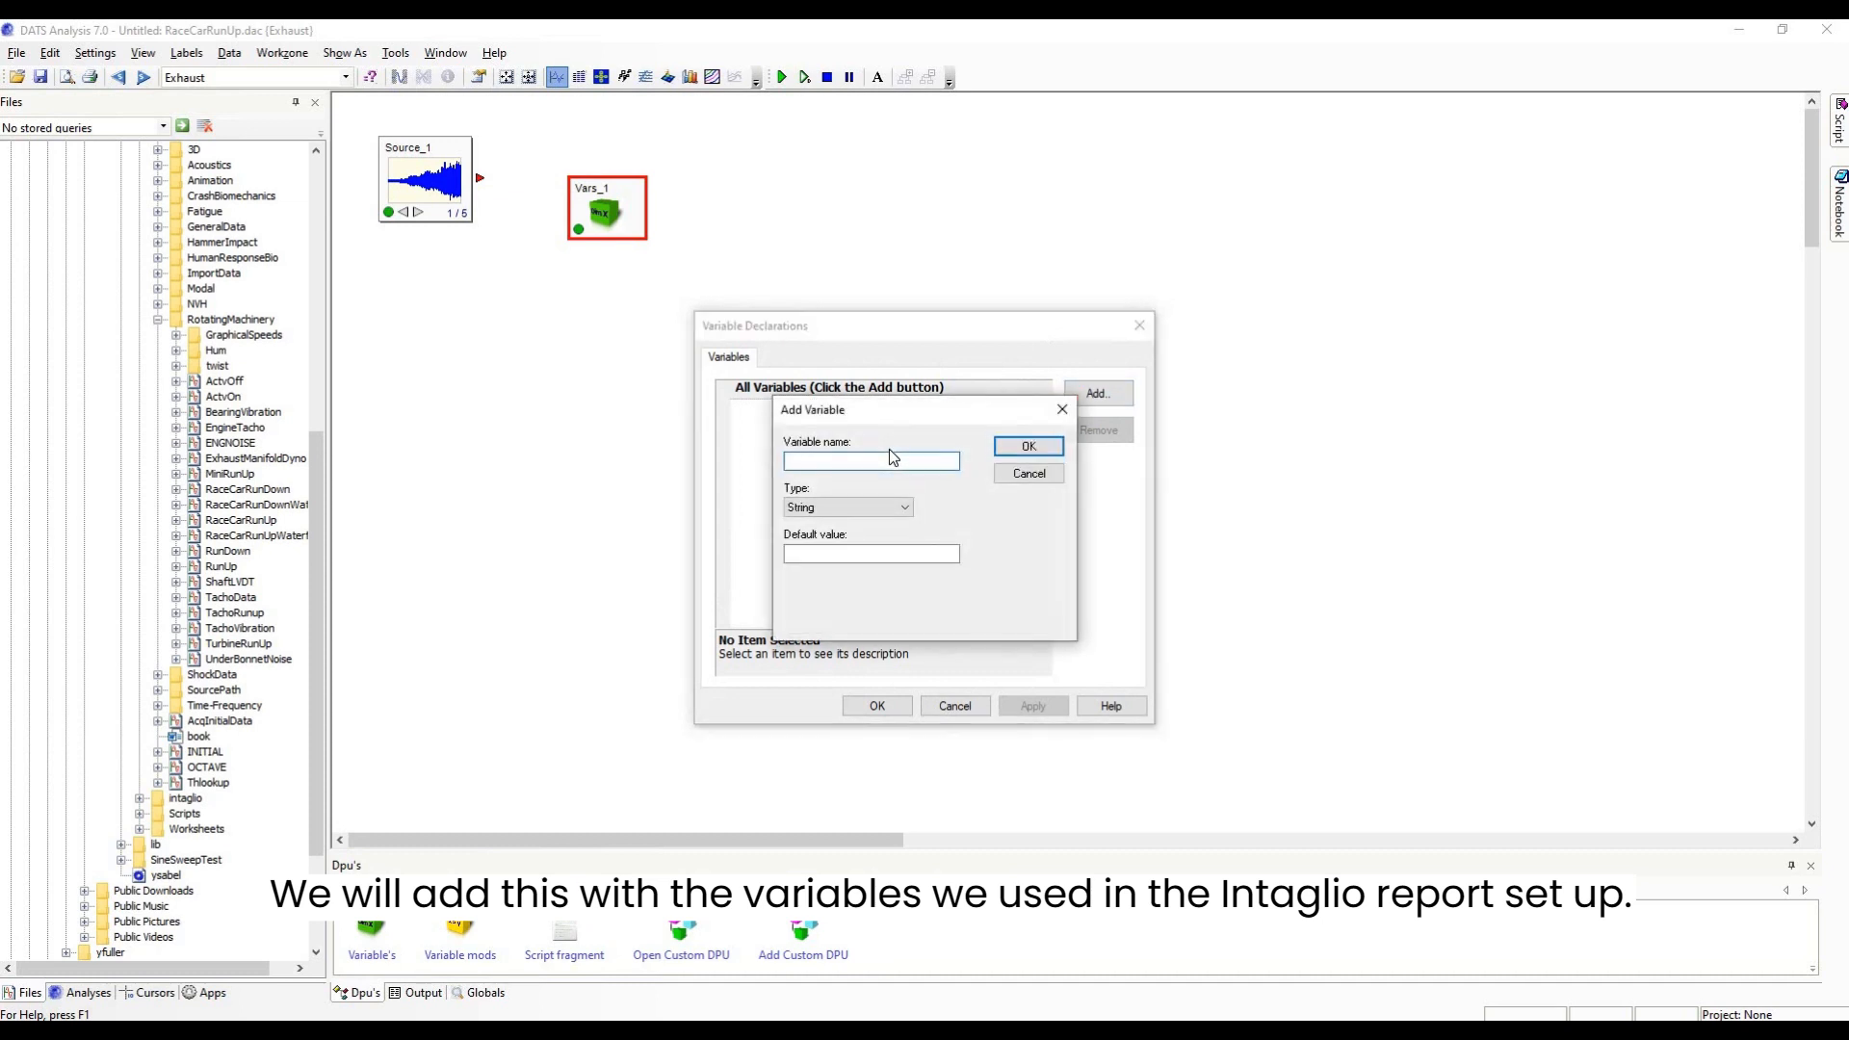
text(Dataset)
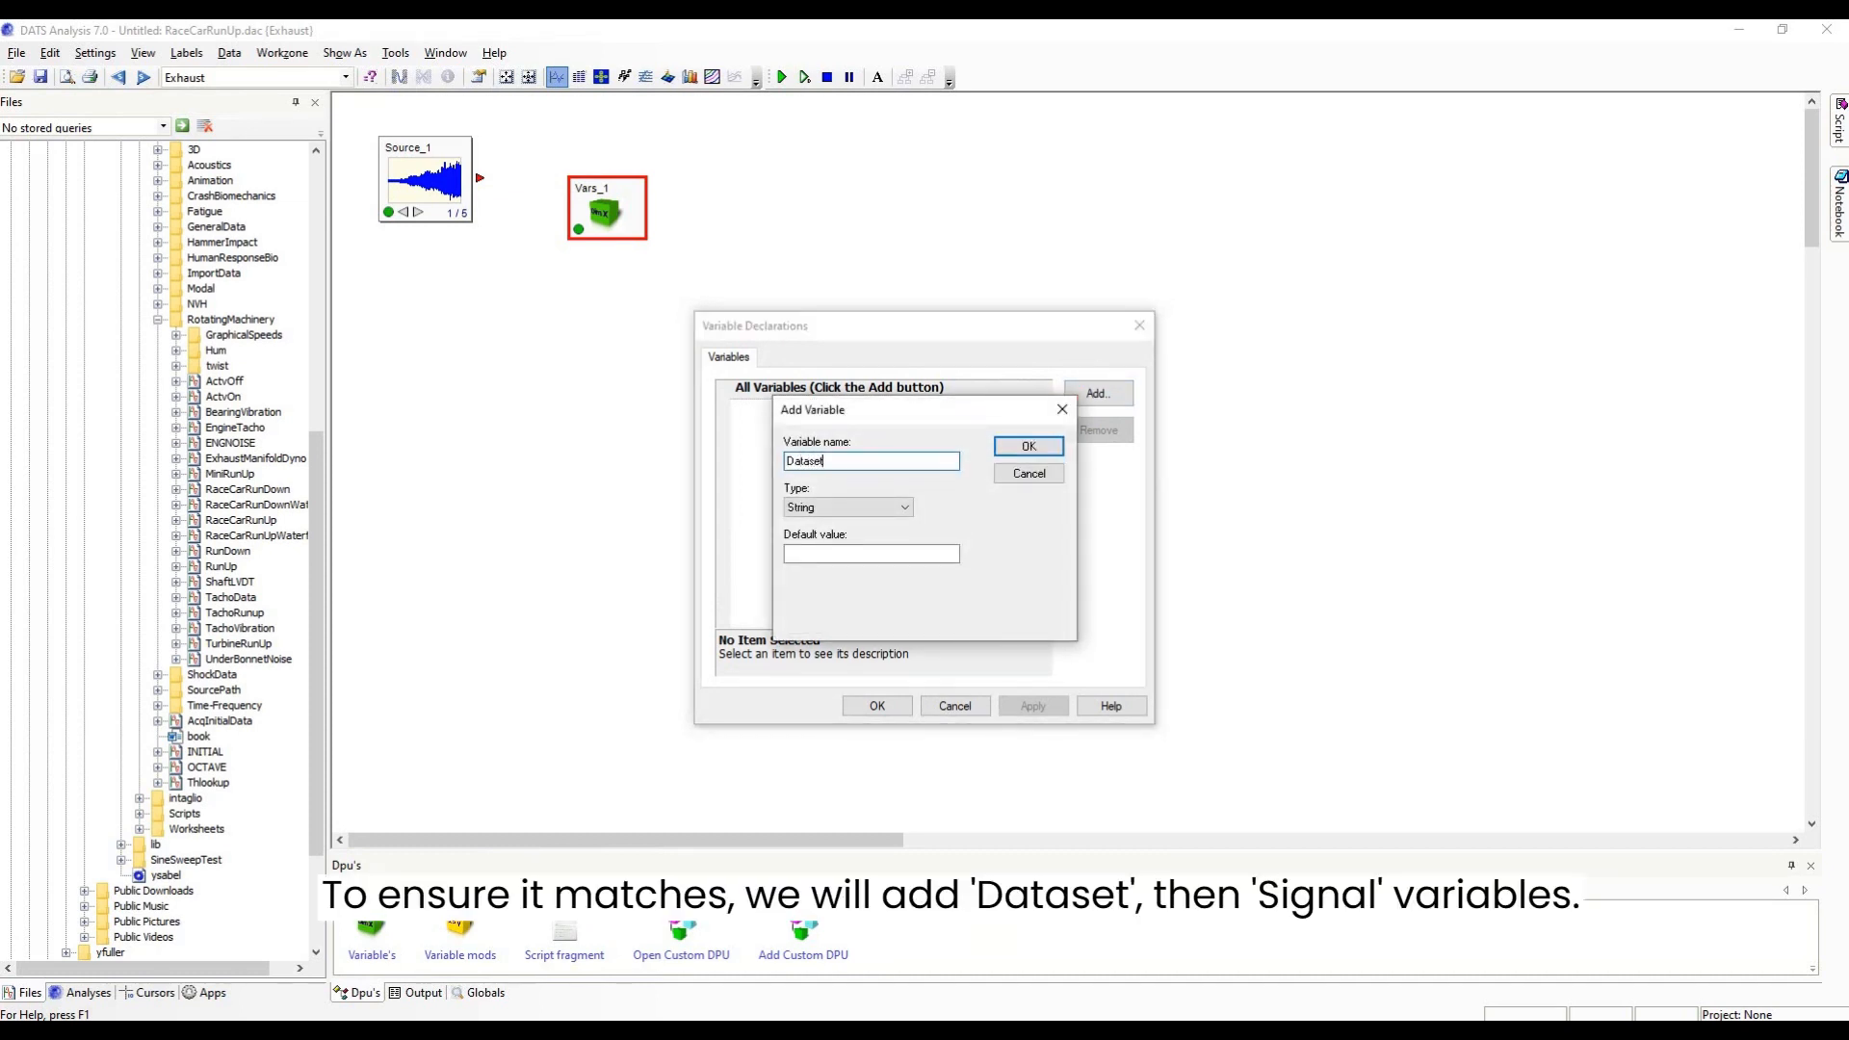
click(1025, 448)
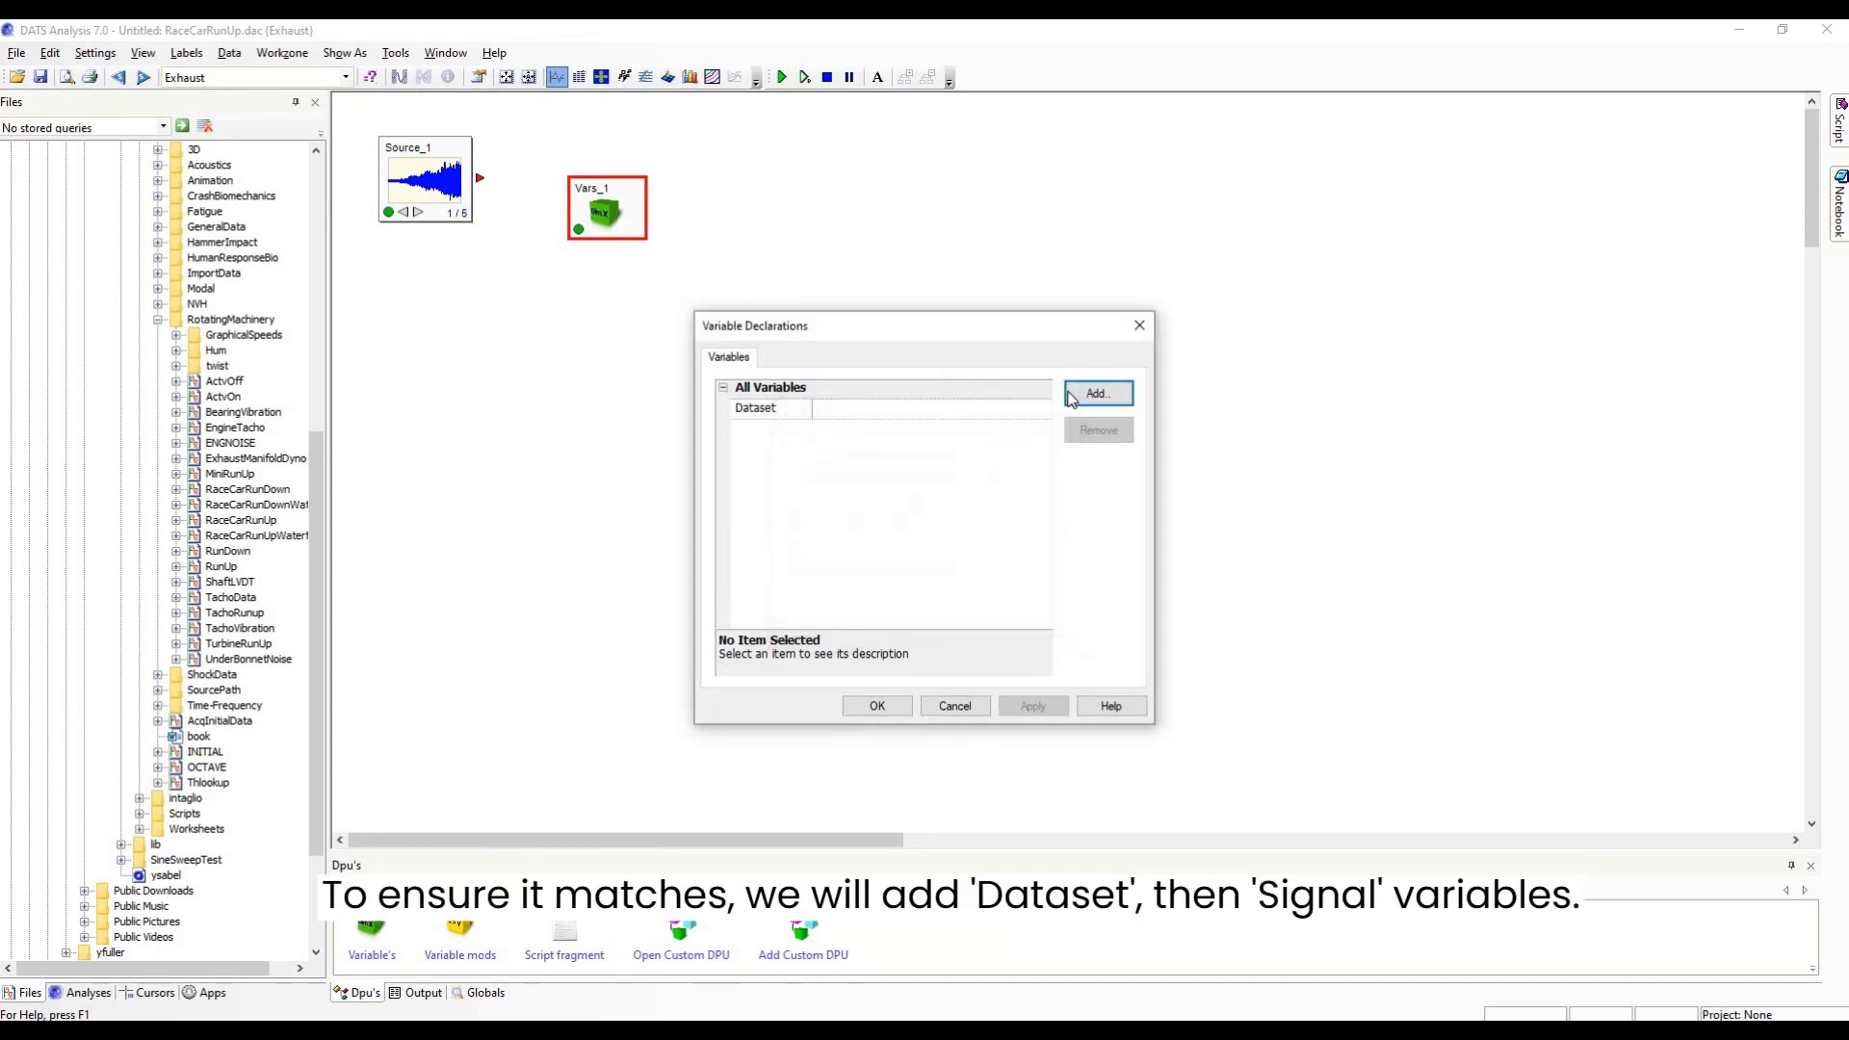
click(1072, 398)
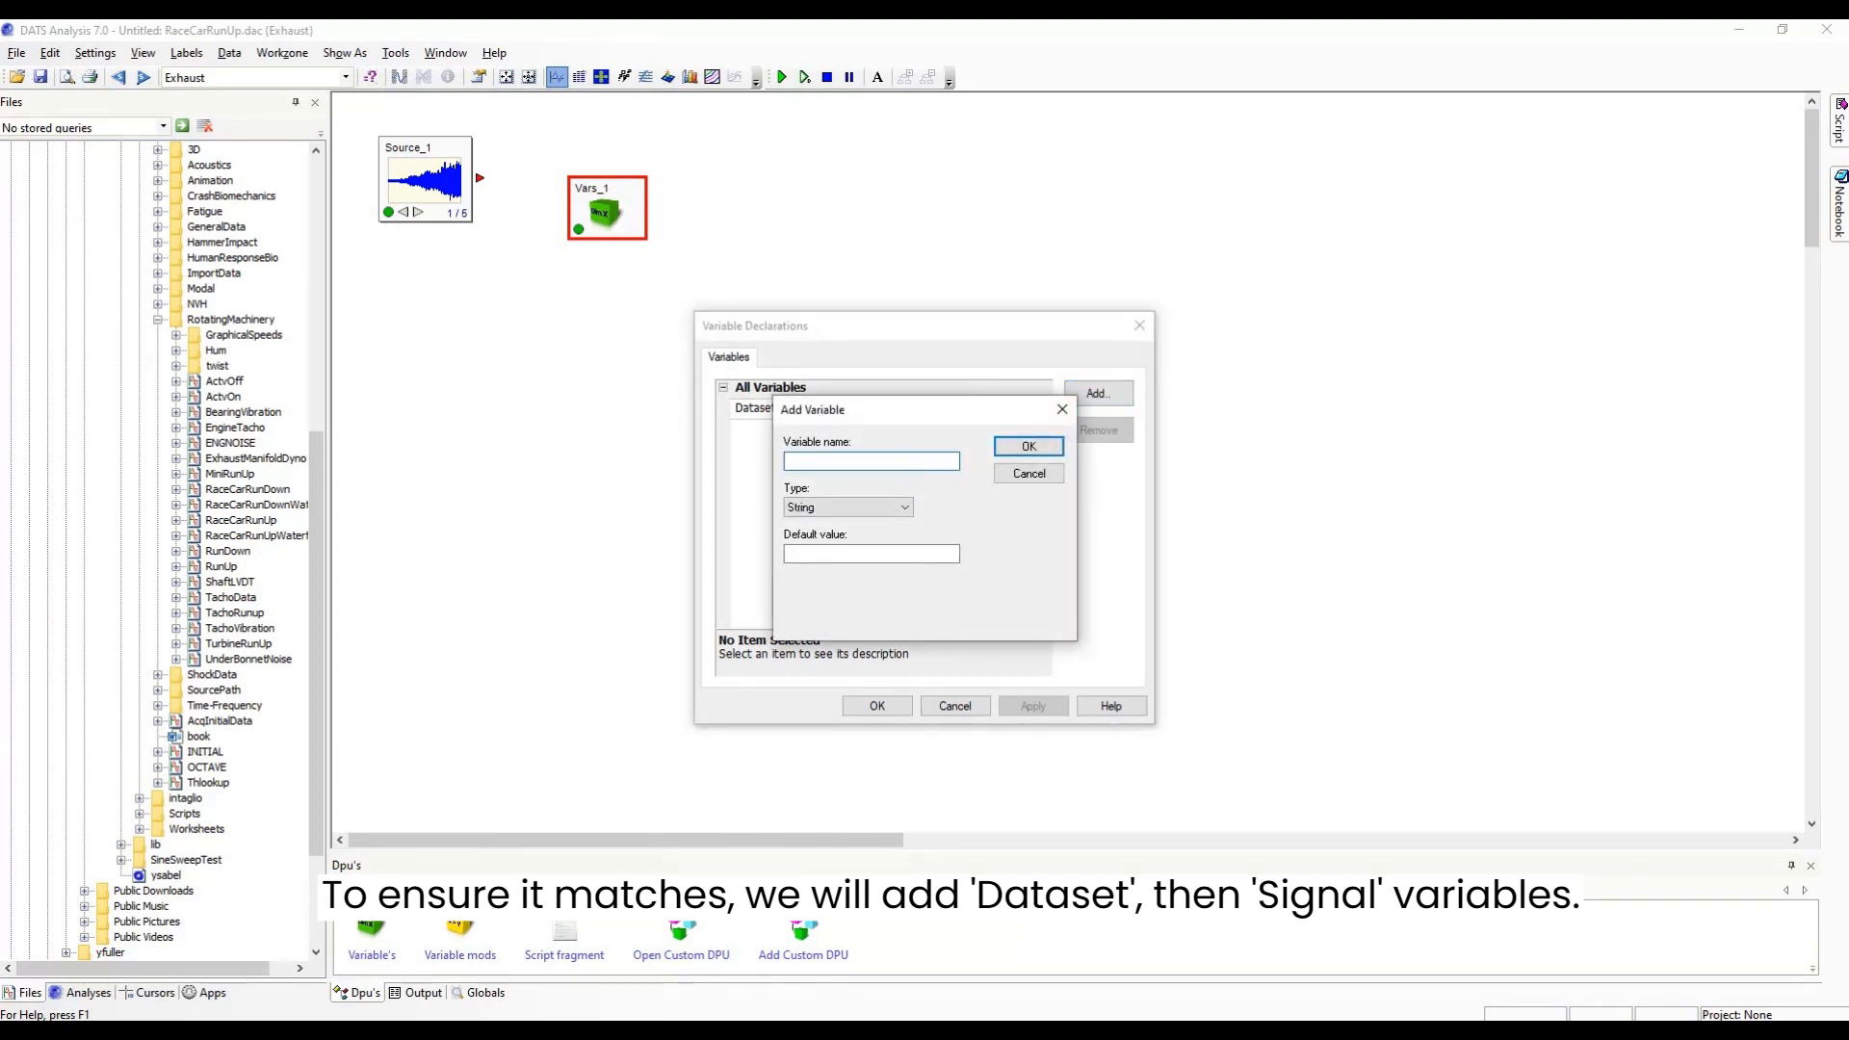
text(Signal)
click(1040, 450)
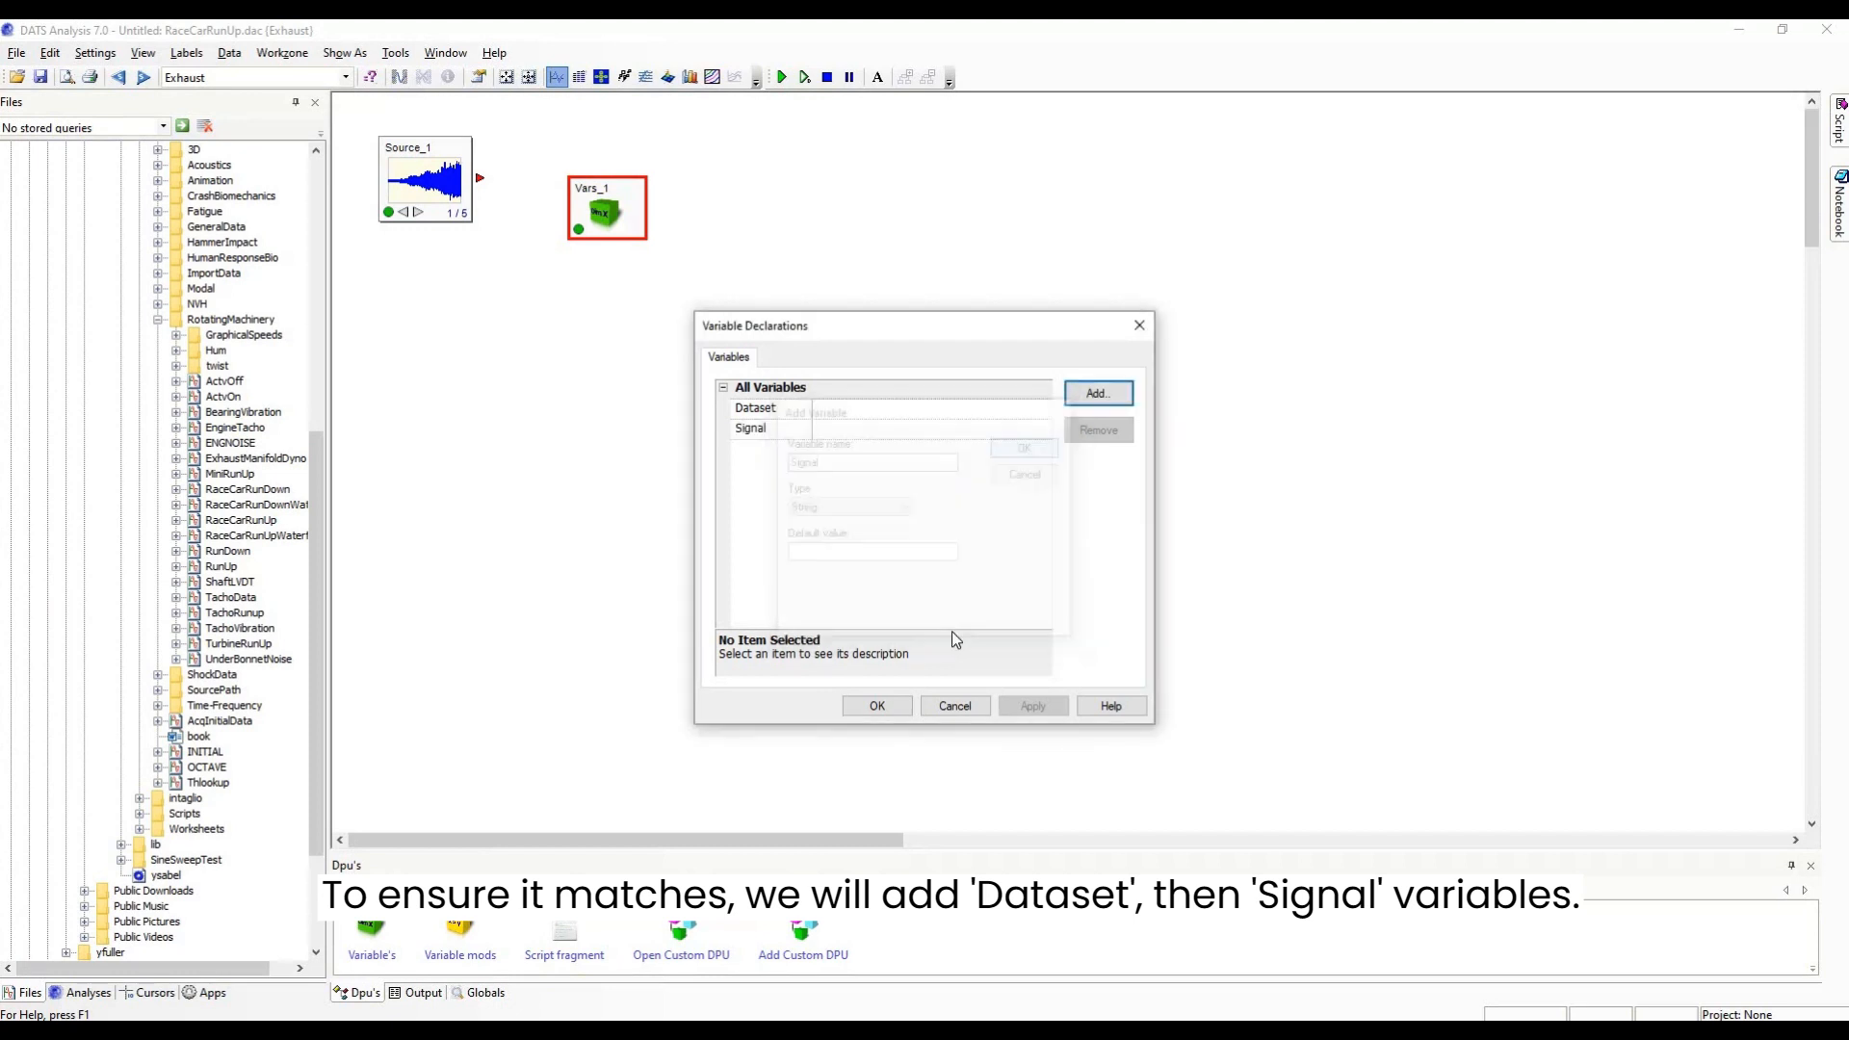
click(874, 708)
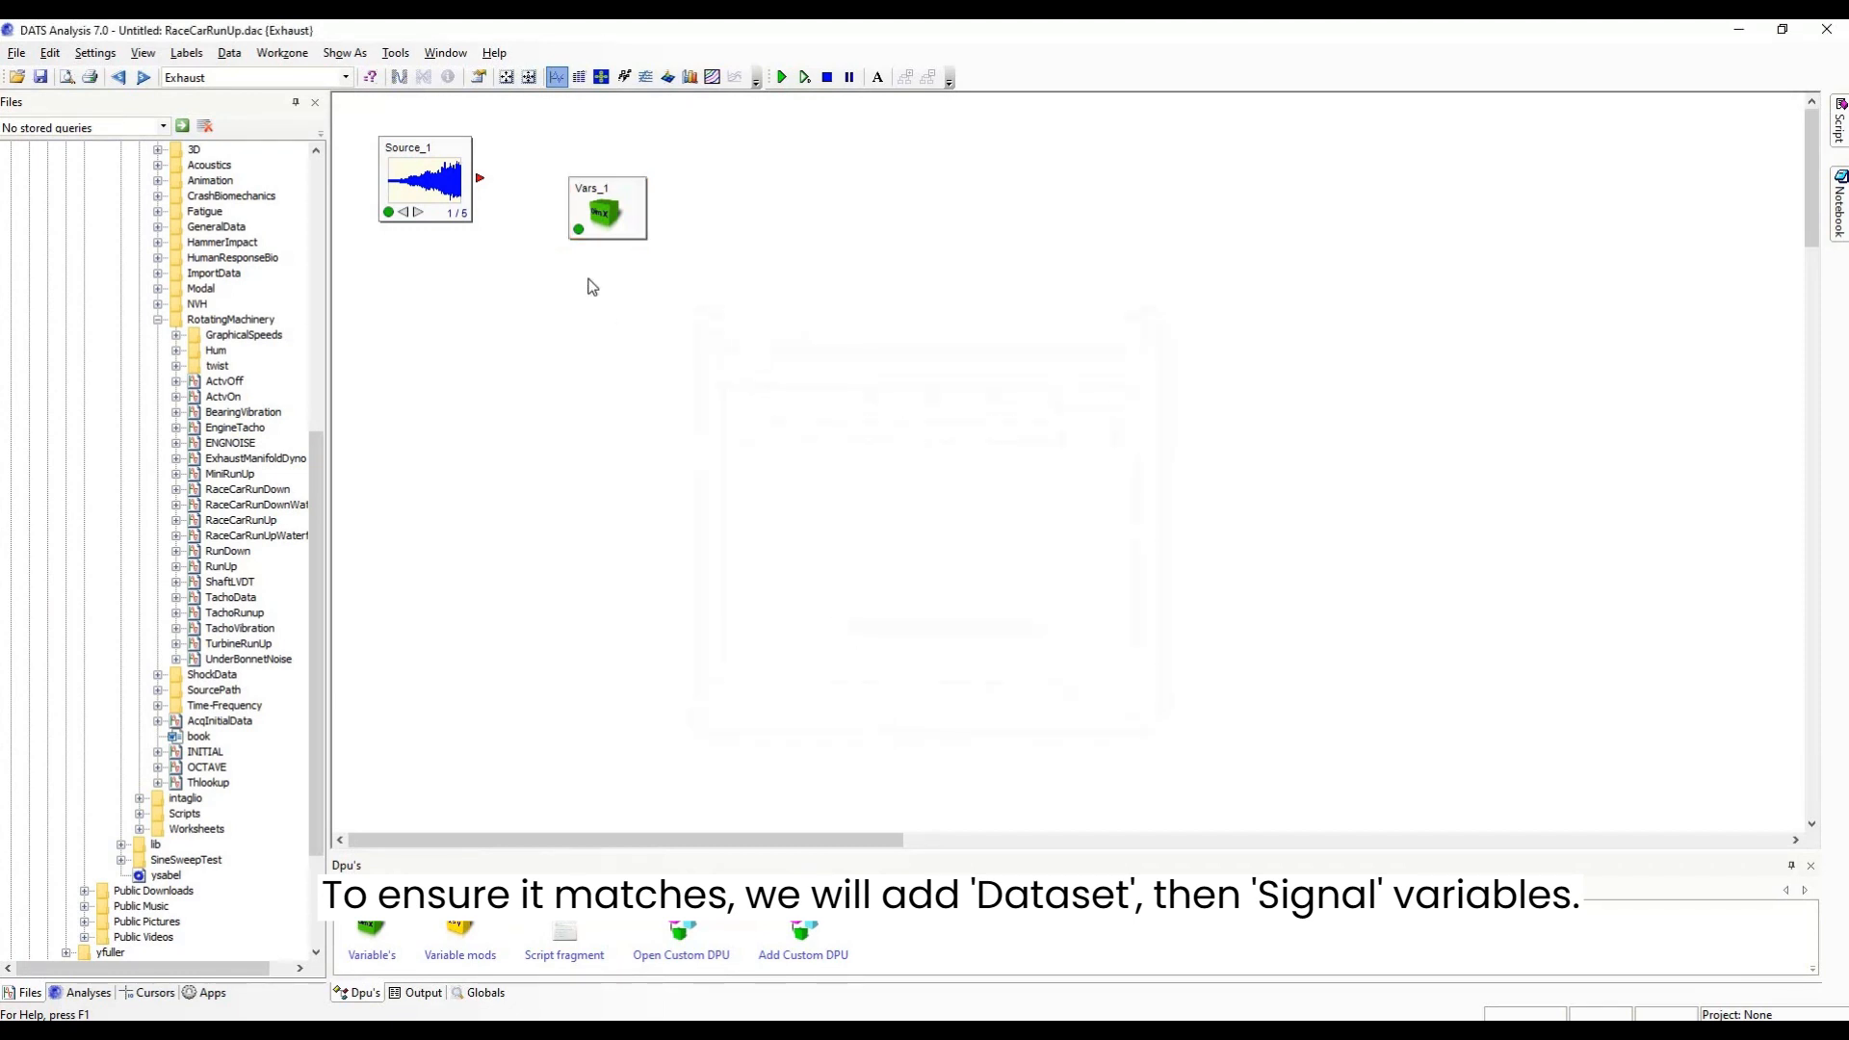
Rearrange the worksheet with the source below the Variables DPU, and connect the source output to a new Variable mods DPU.
drag(452, 188, 467, 435)
drag(599, 215, 416, 176)
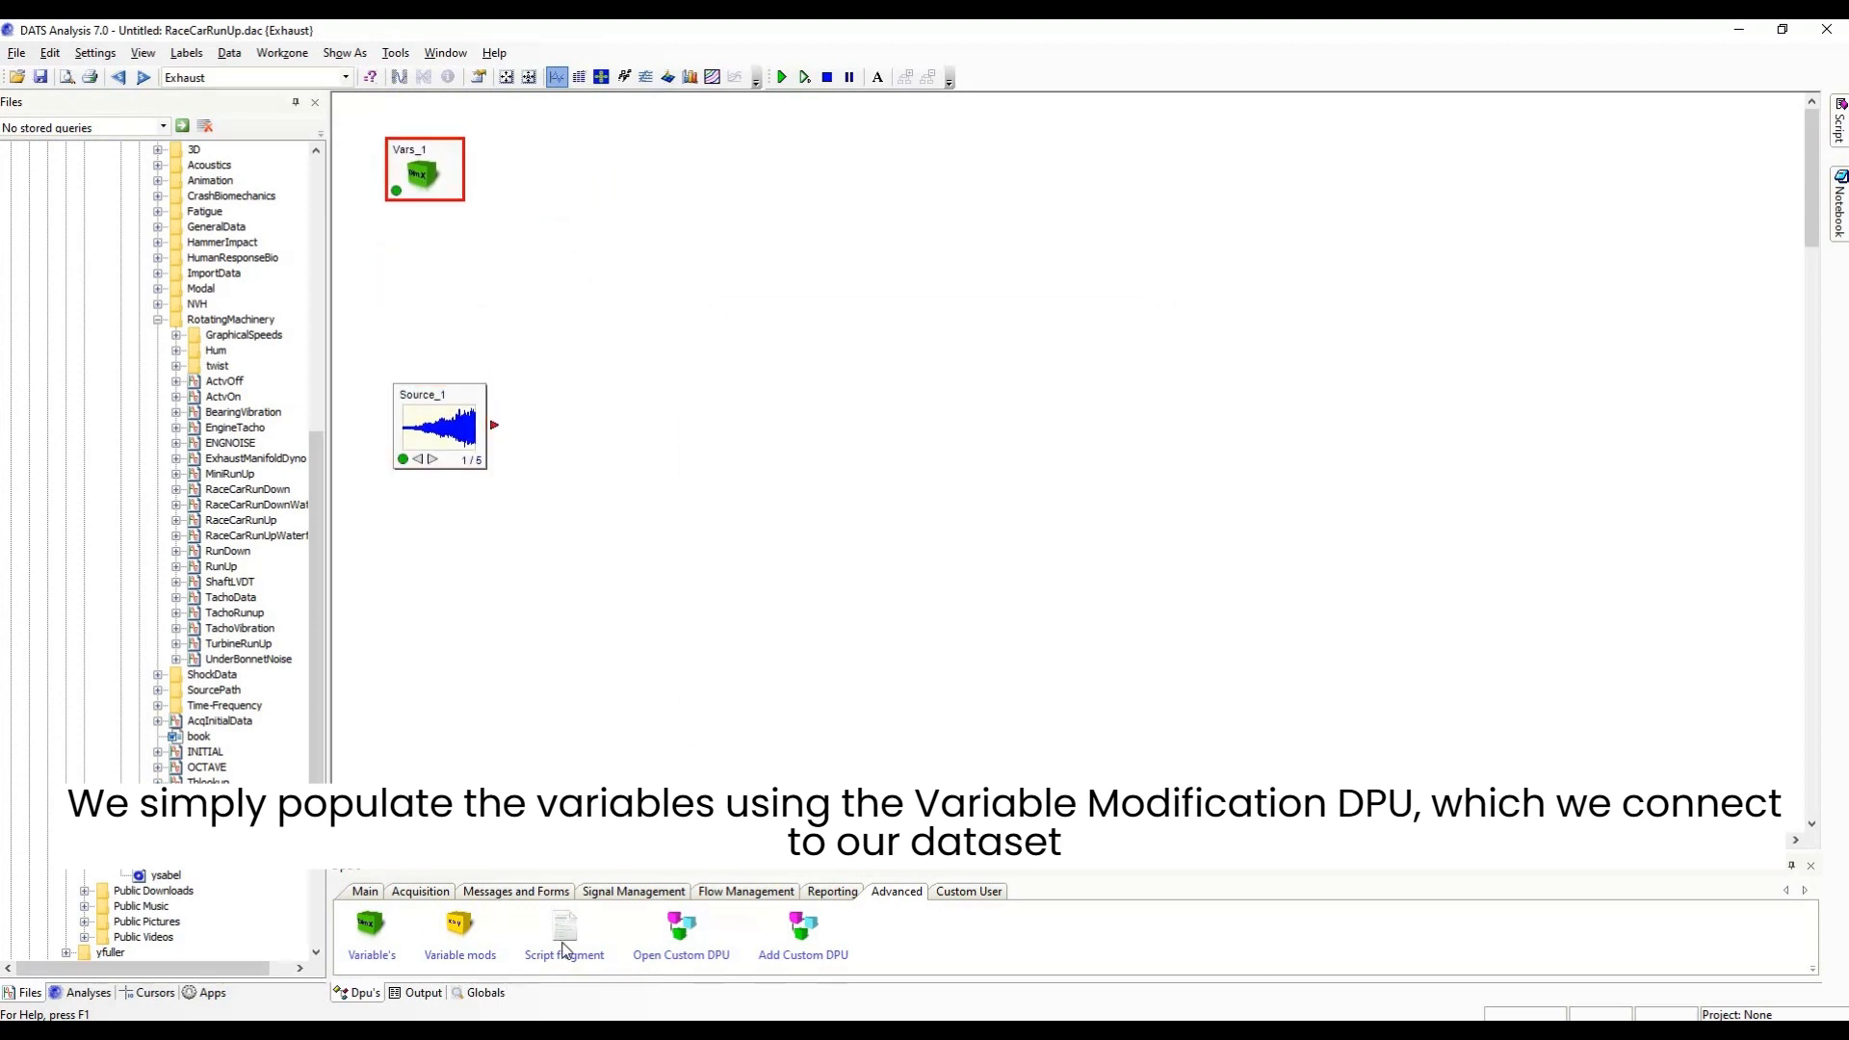
drag(468, 929, 621, 429)
drag(494, 425, 613, 442)
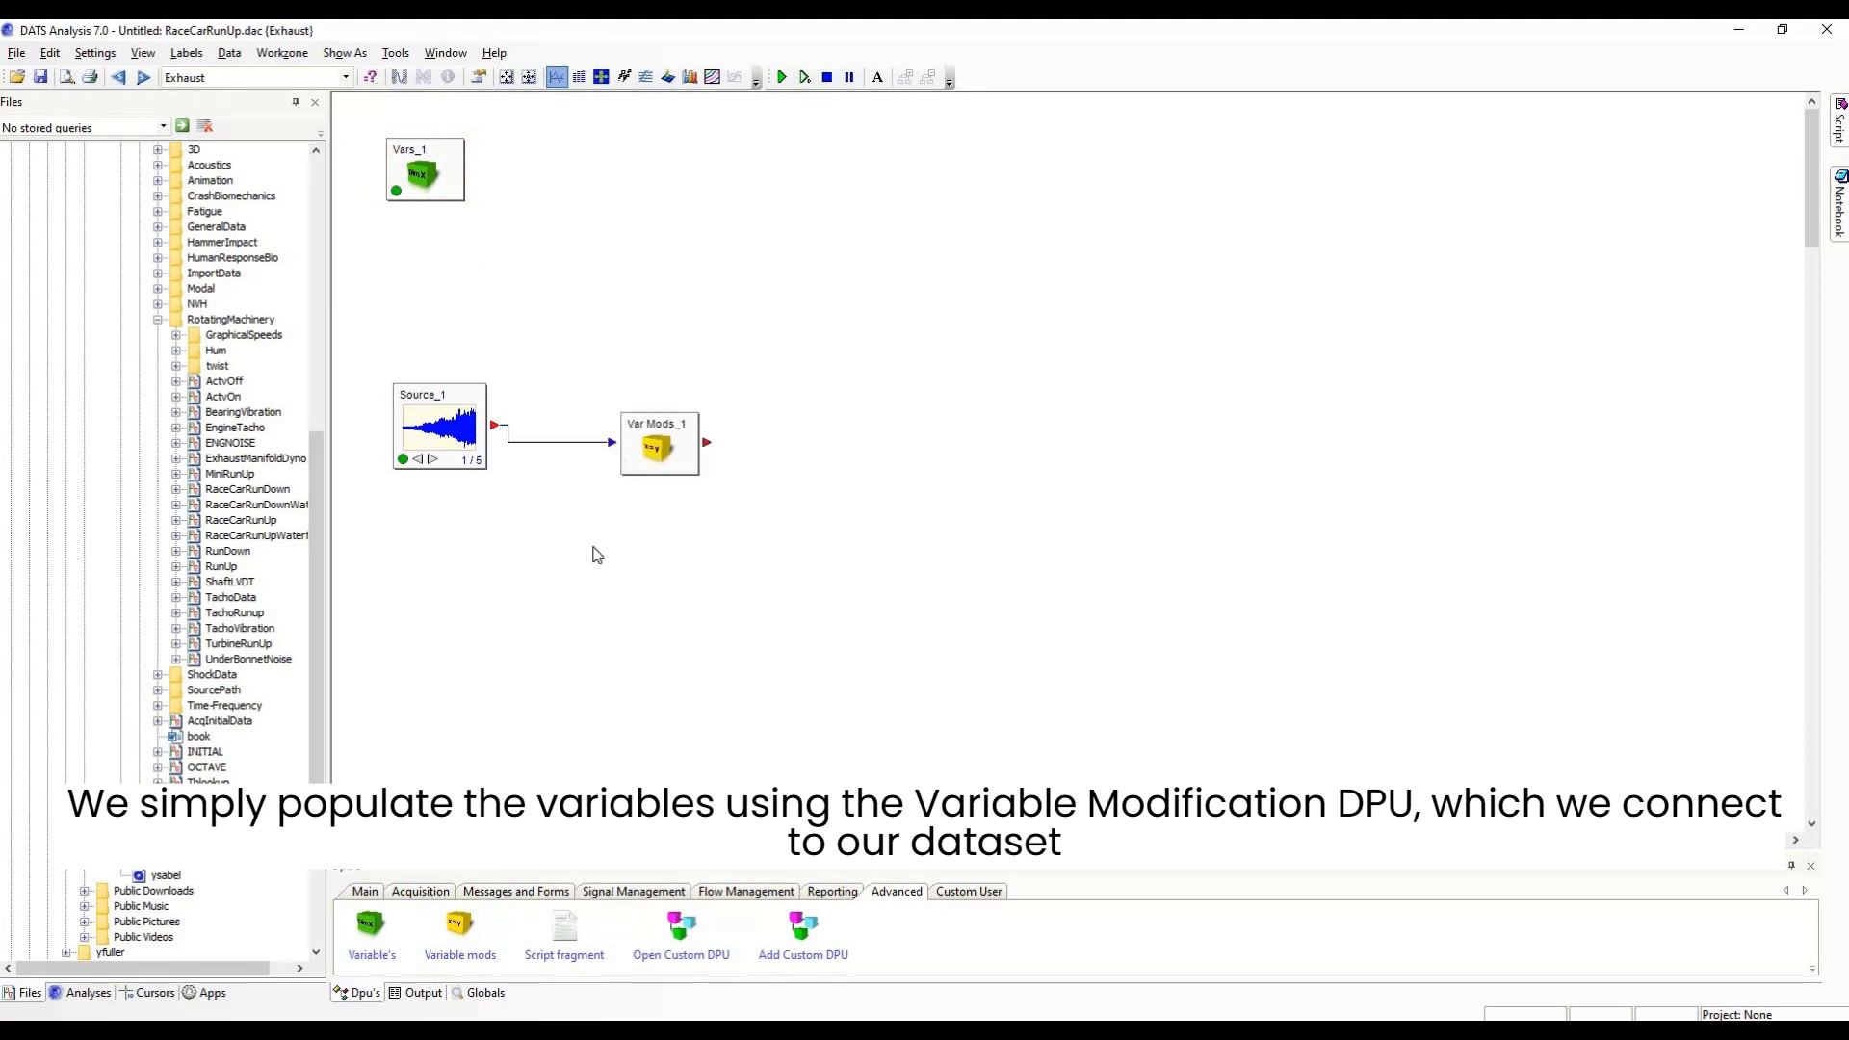
Add a modification in the Variable mods DPU that sets the Dataset variable to %NE($$DATASET_NAME).
click(636, 458)
double_click(635, 458)
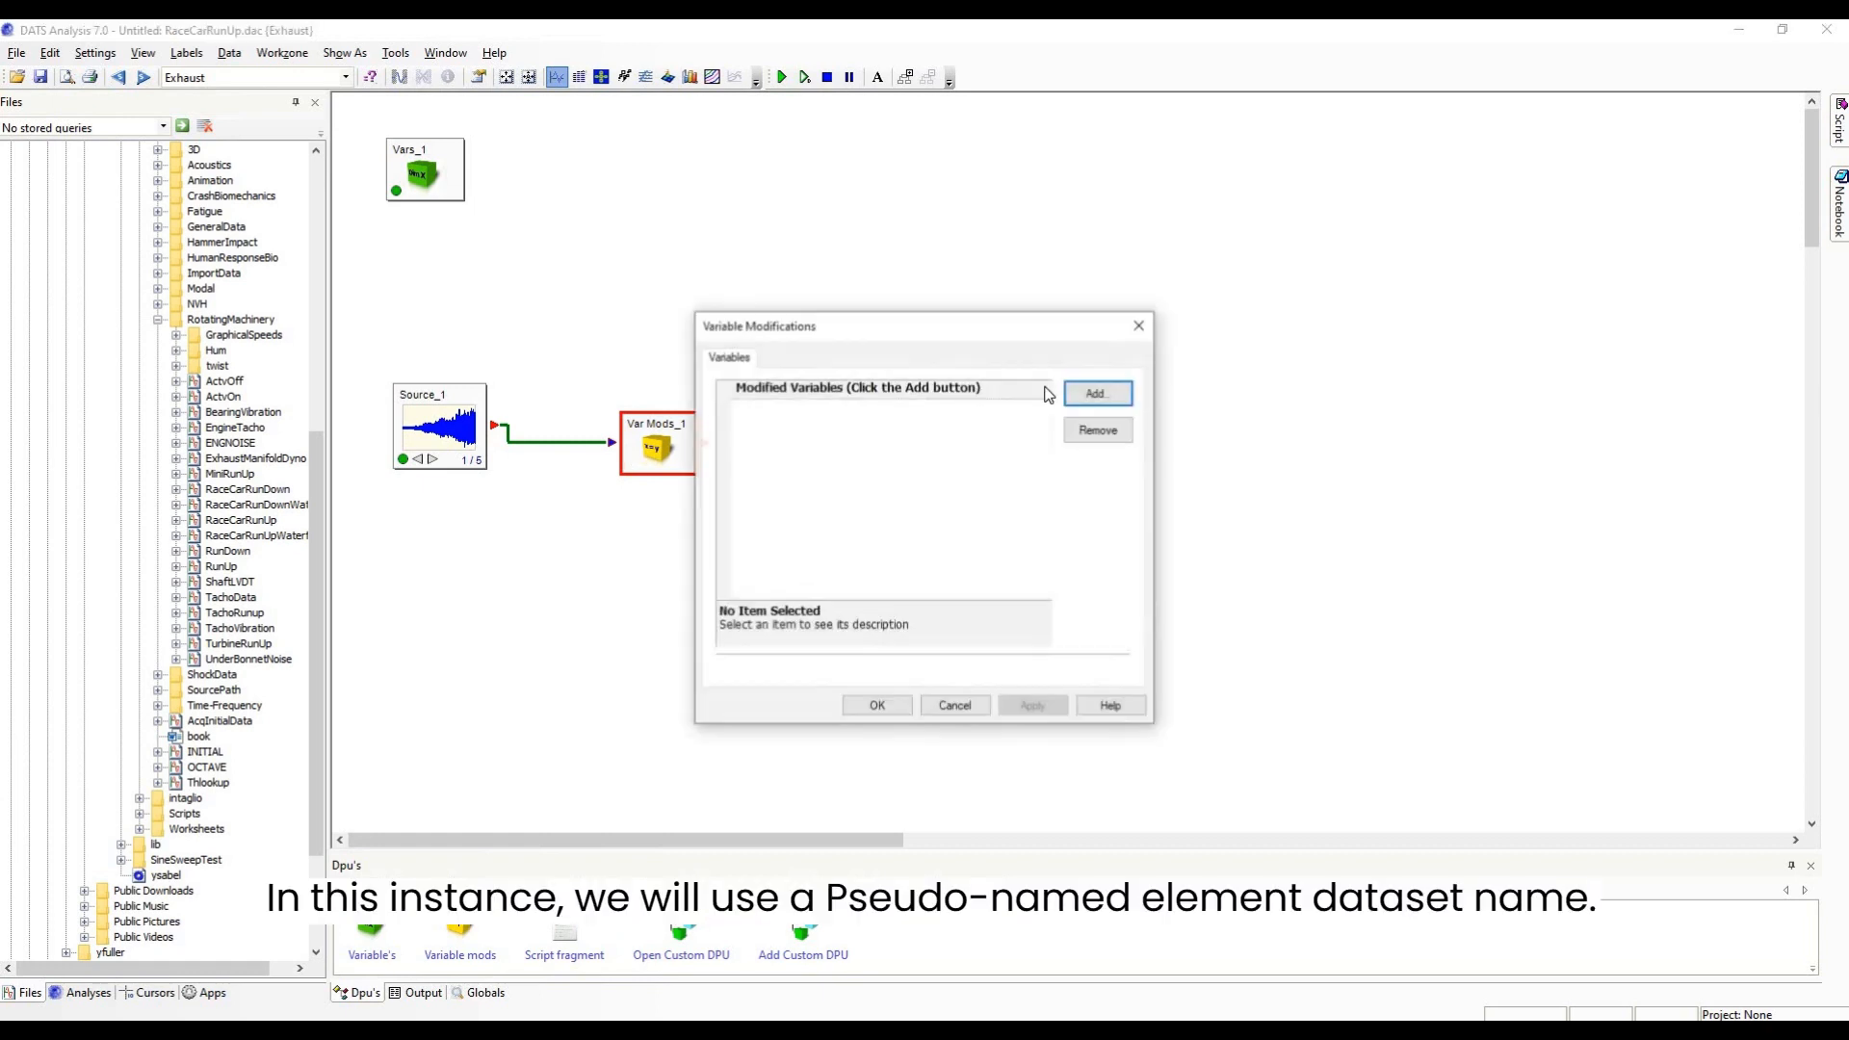
click(1098, 393)
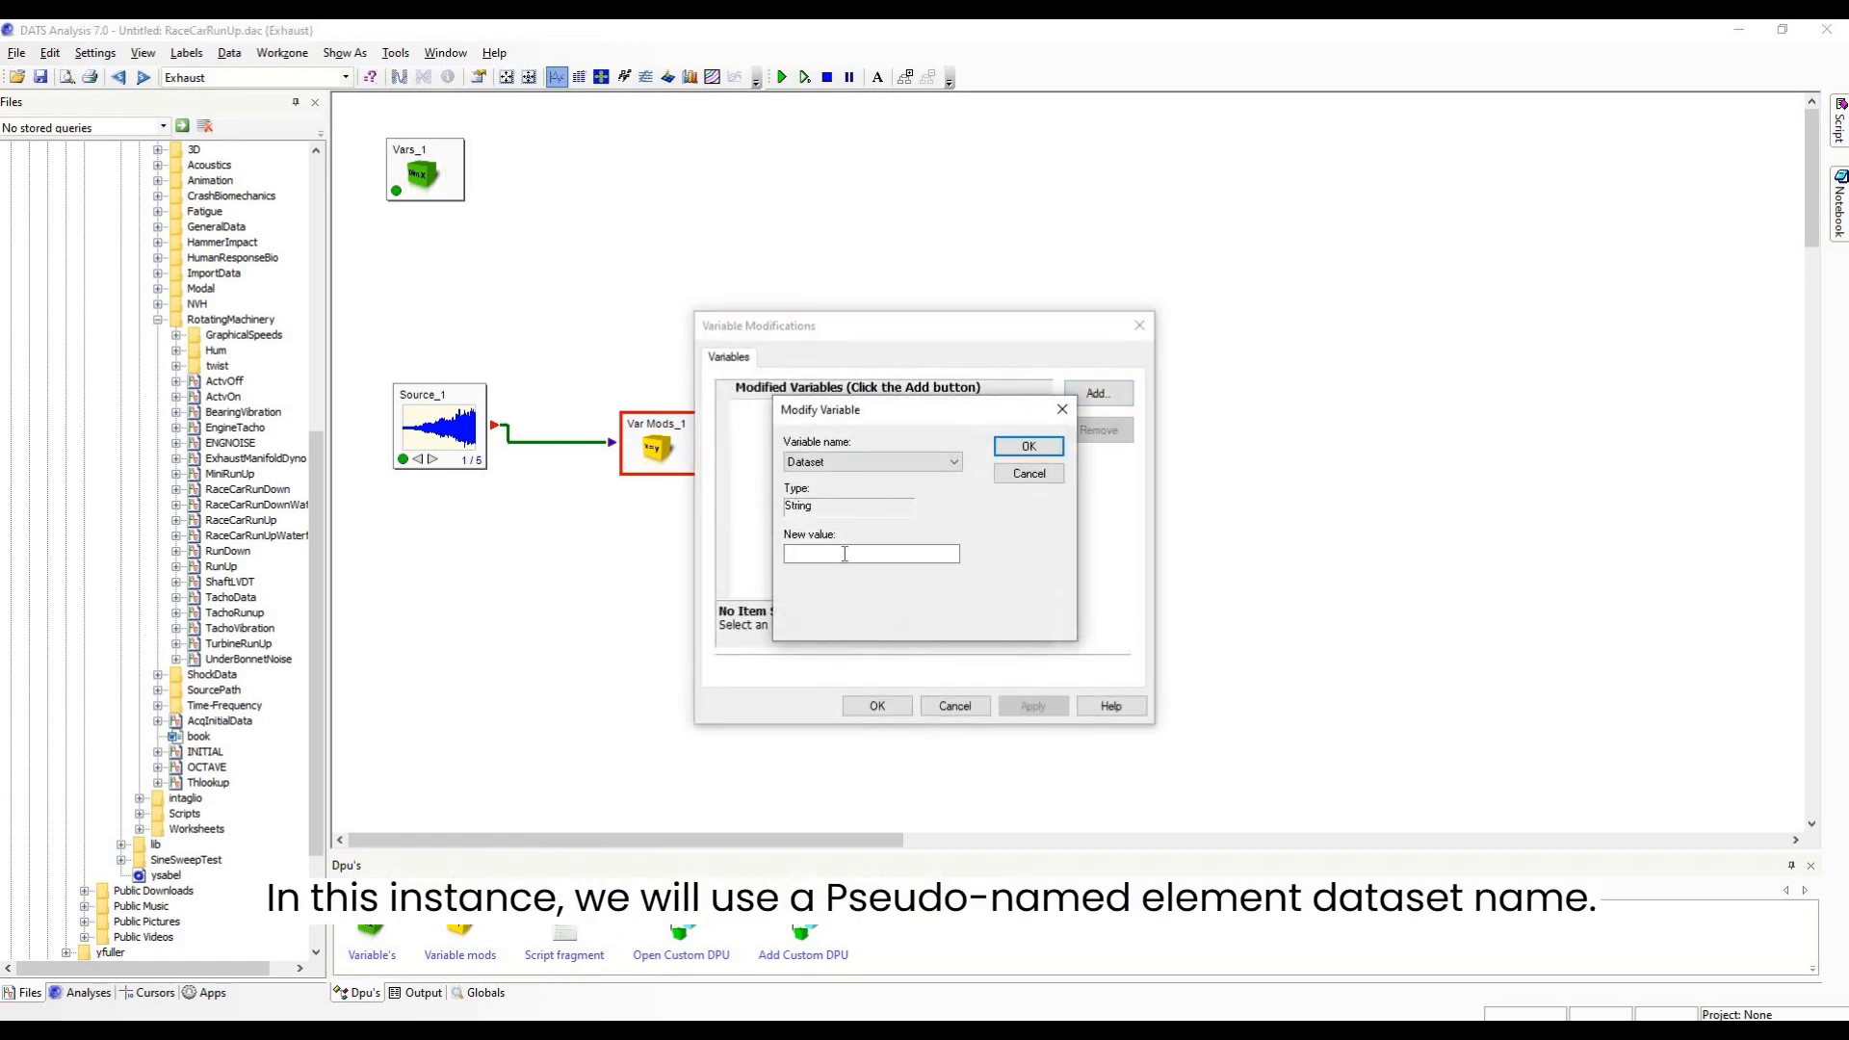
click(844, 554)
text(%NE($$DATASET)
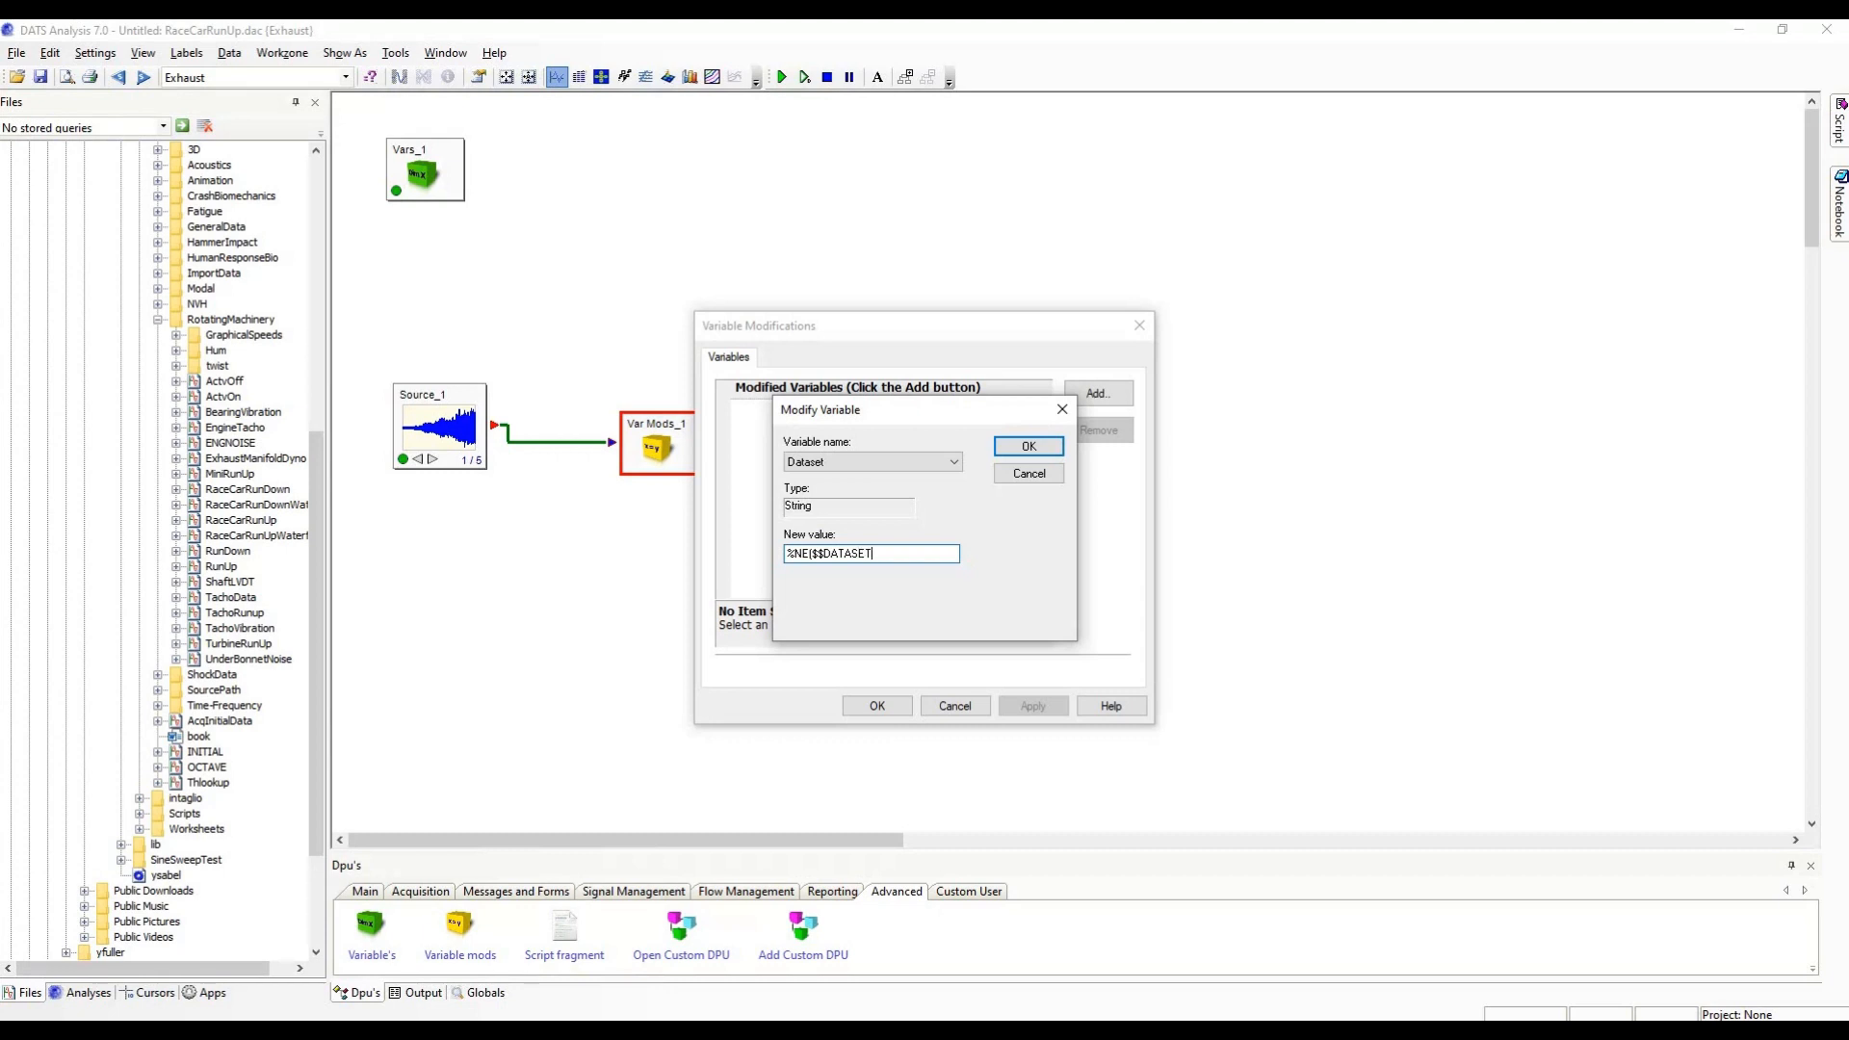
text(_NAME))
key(Return)
key(Return)
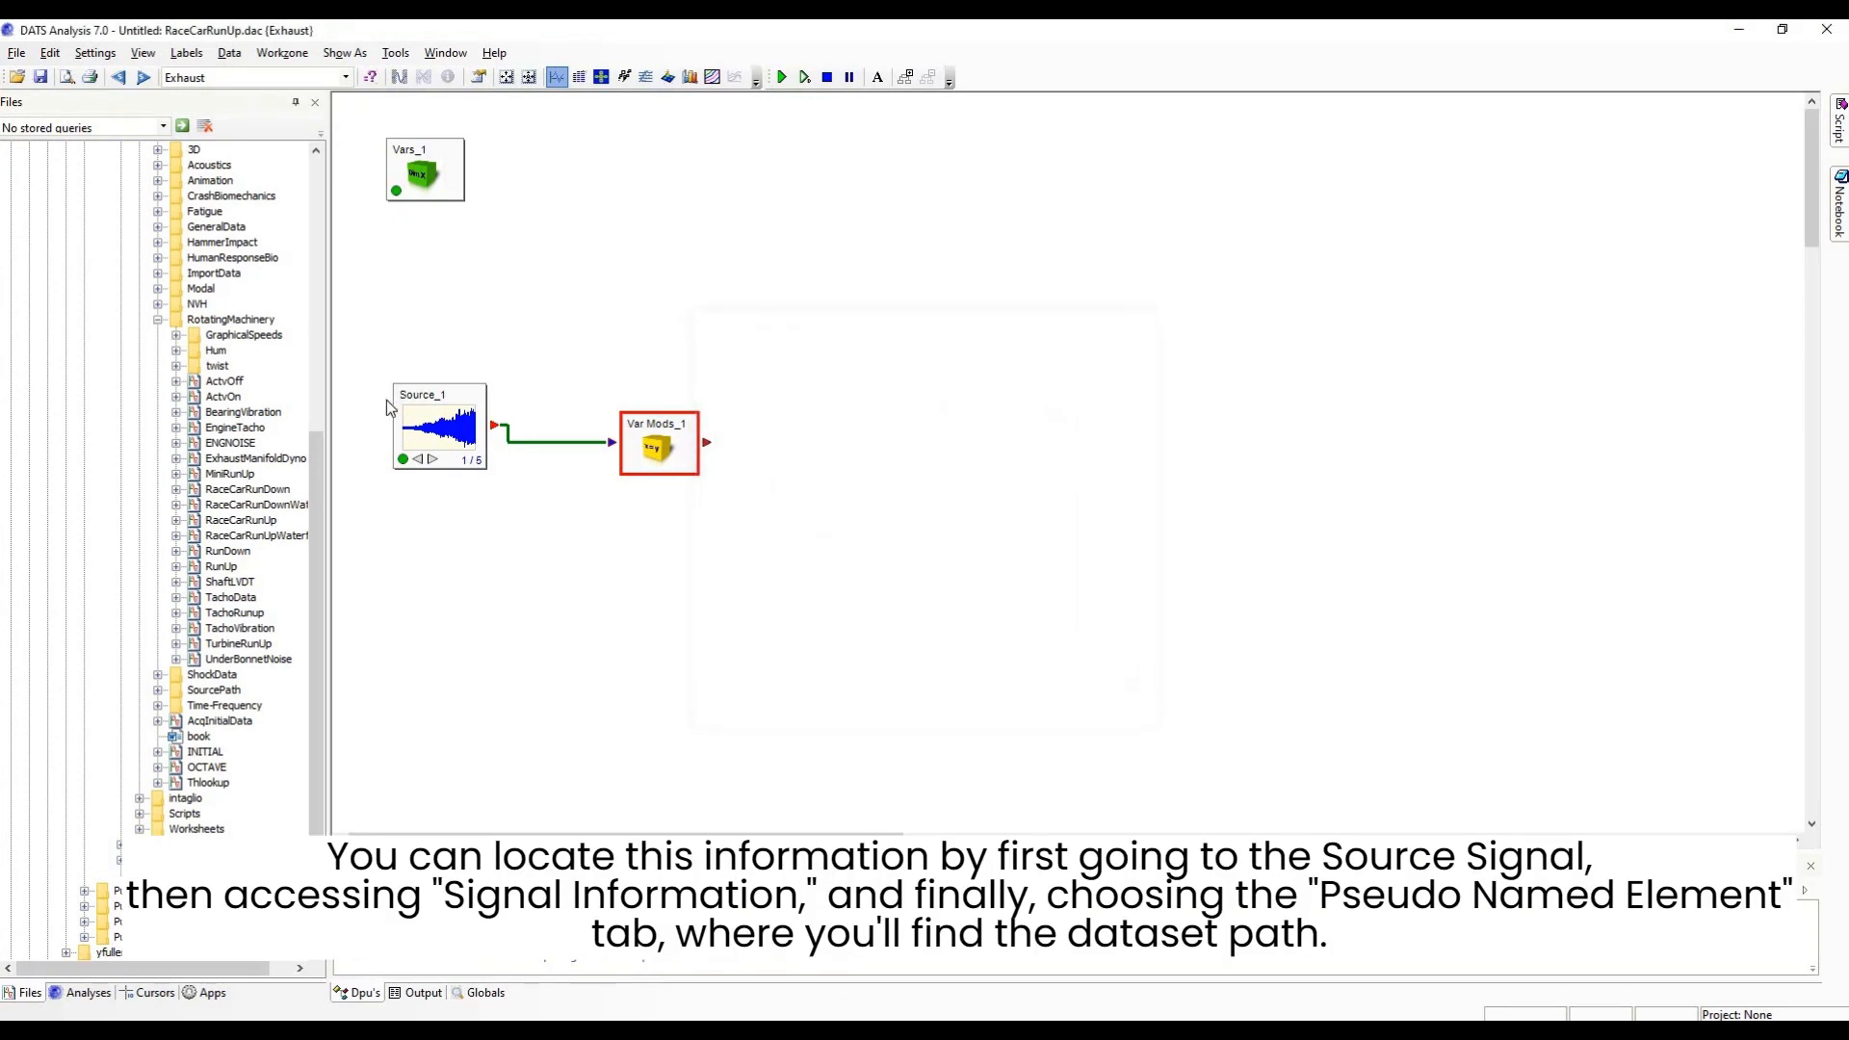
Examine the $$DATASET_NAME entry among the pseudo named elements in the source signal's information.
click(433, 424)
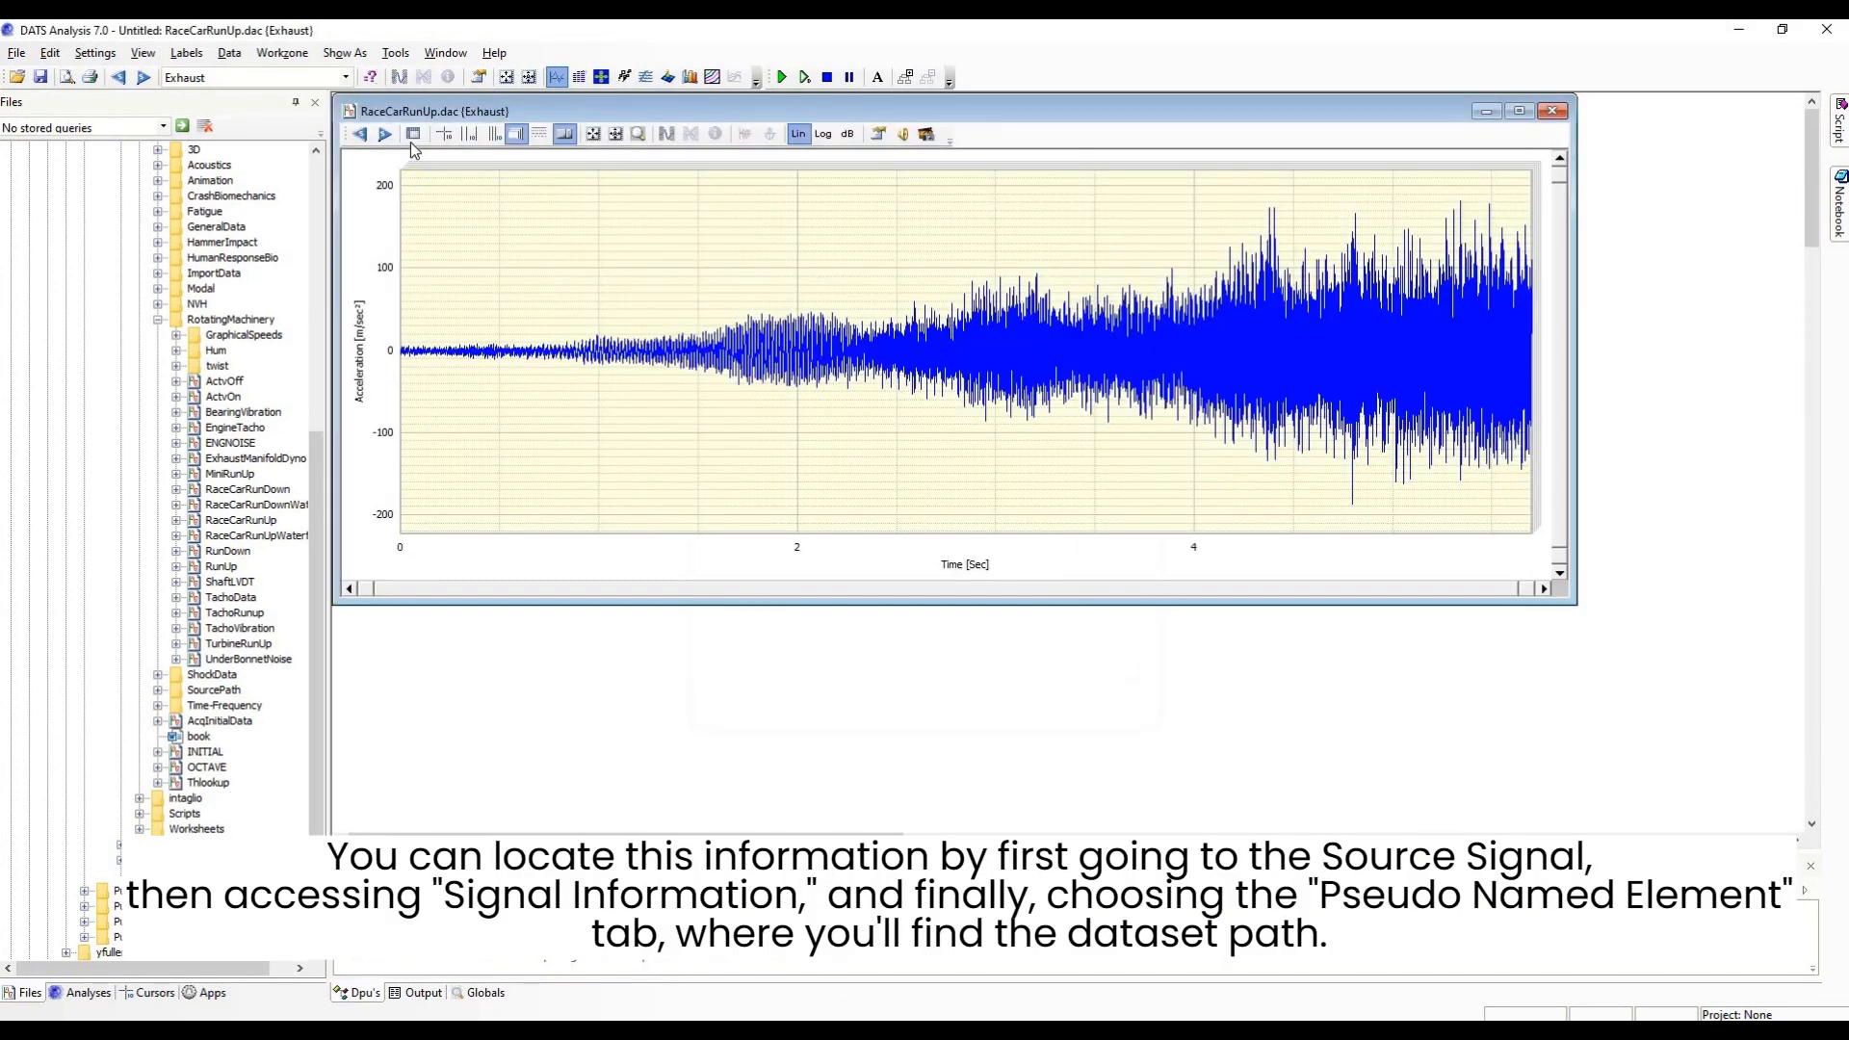
click(410, 141)
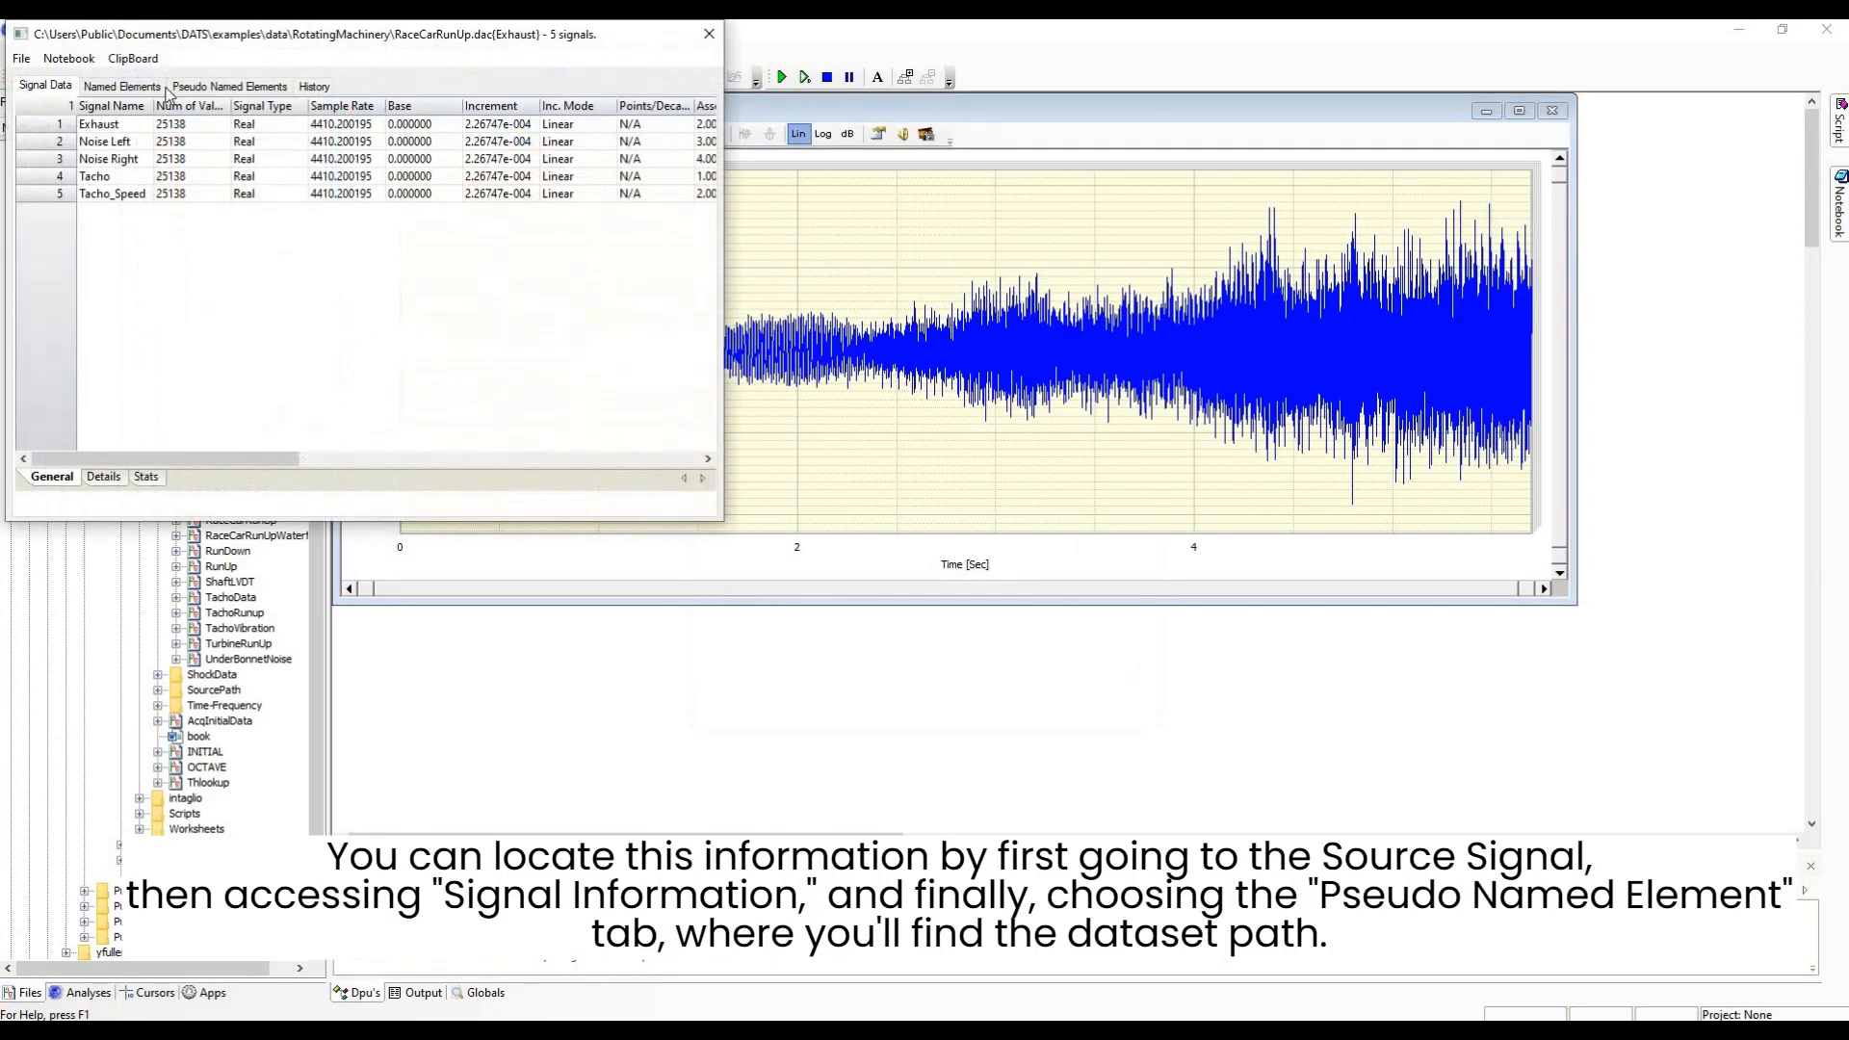
click(201, 96)
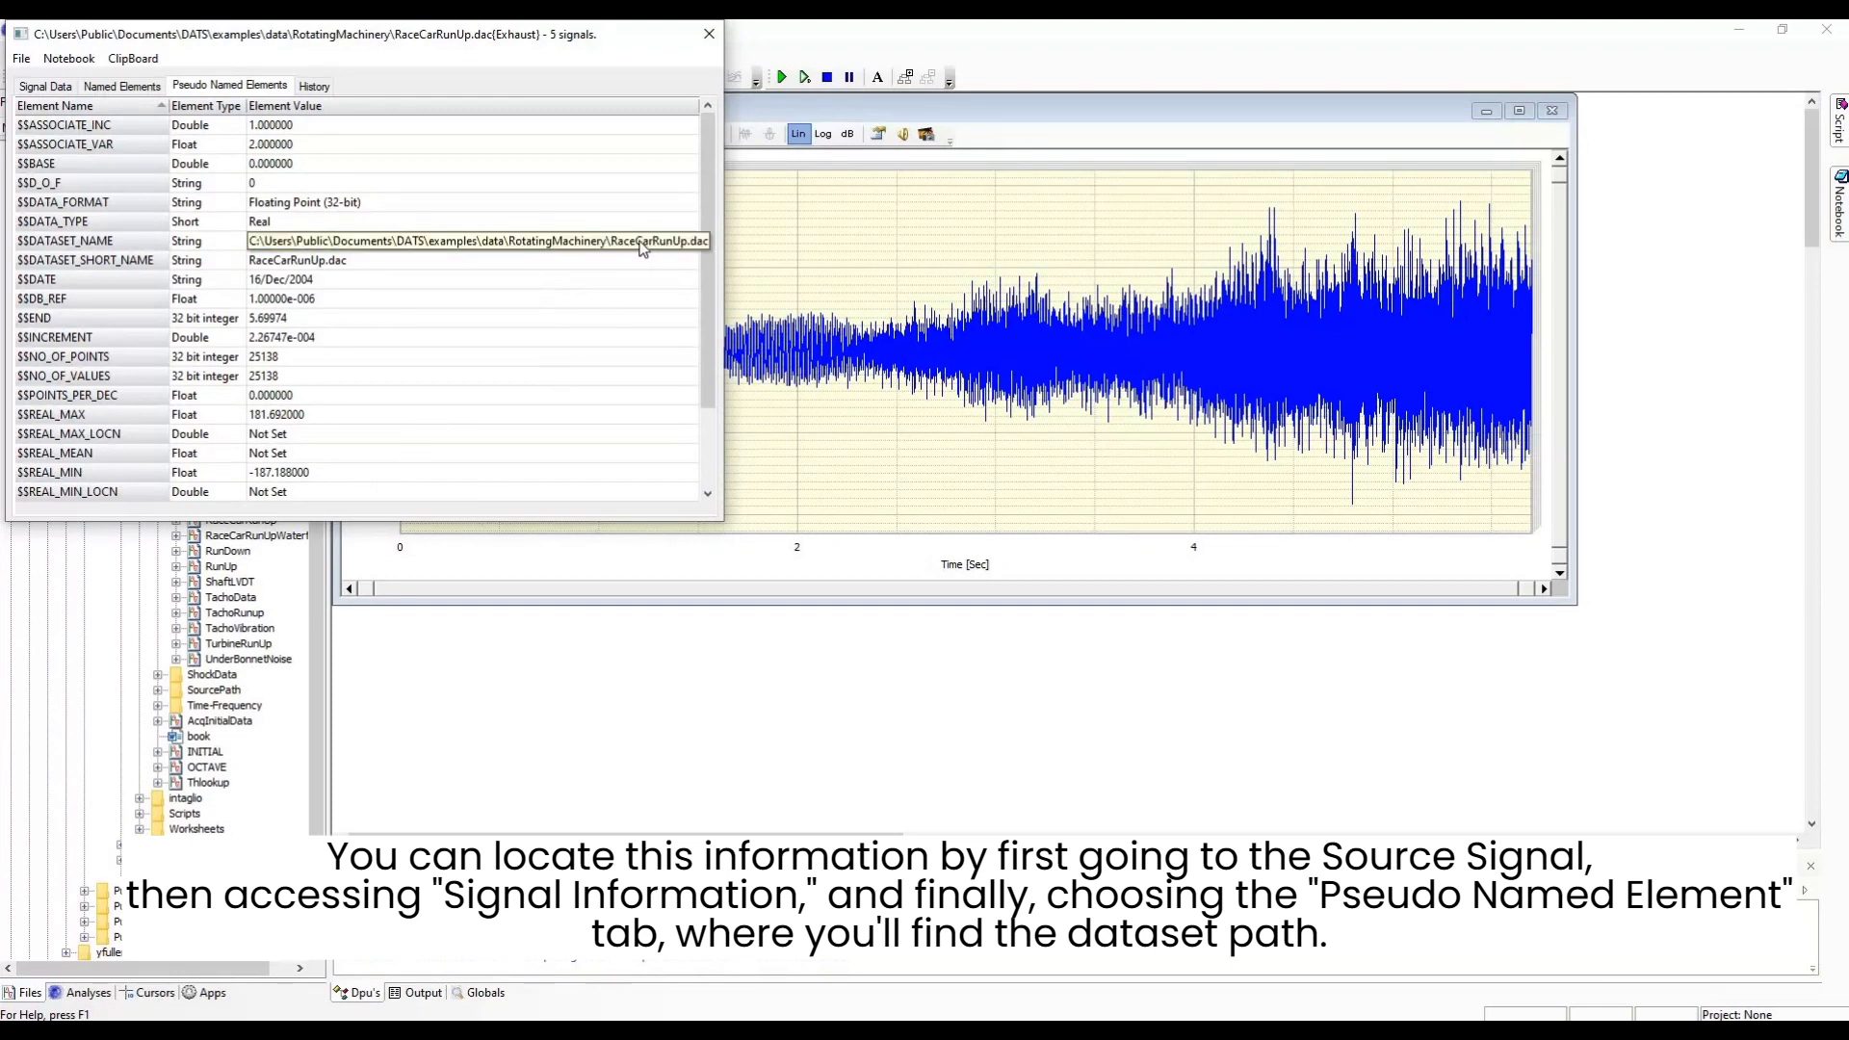
click(669, 248)
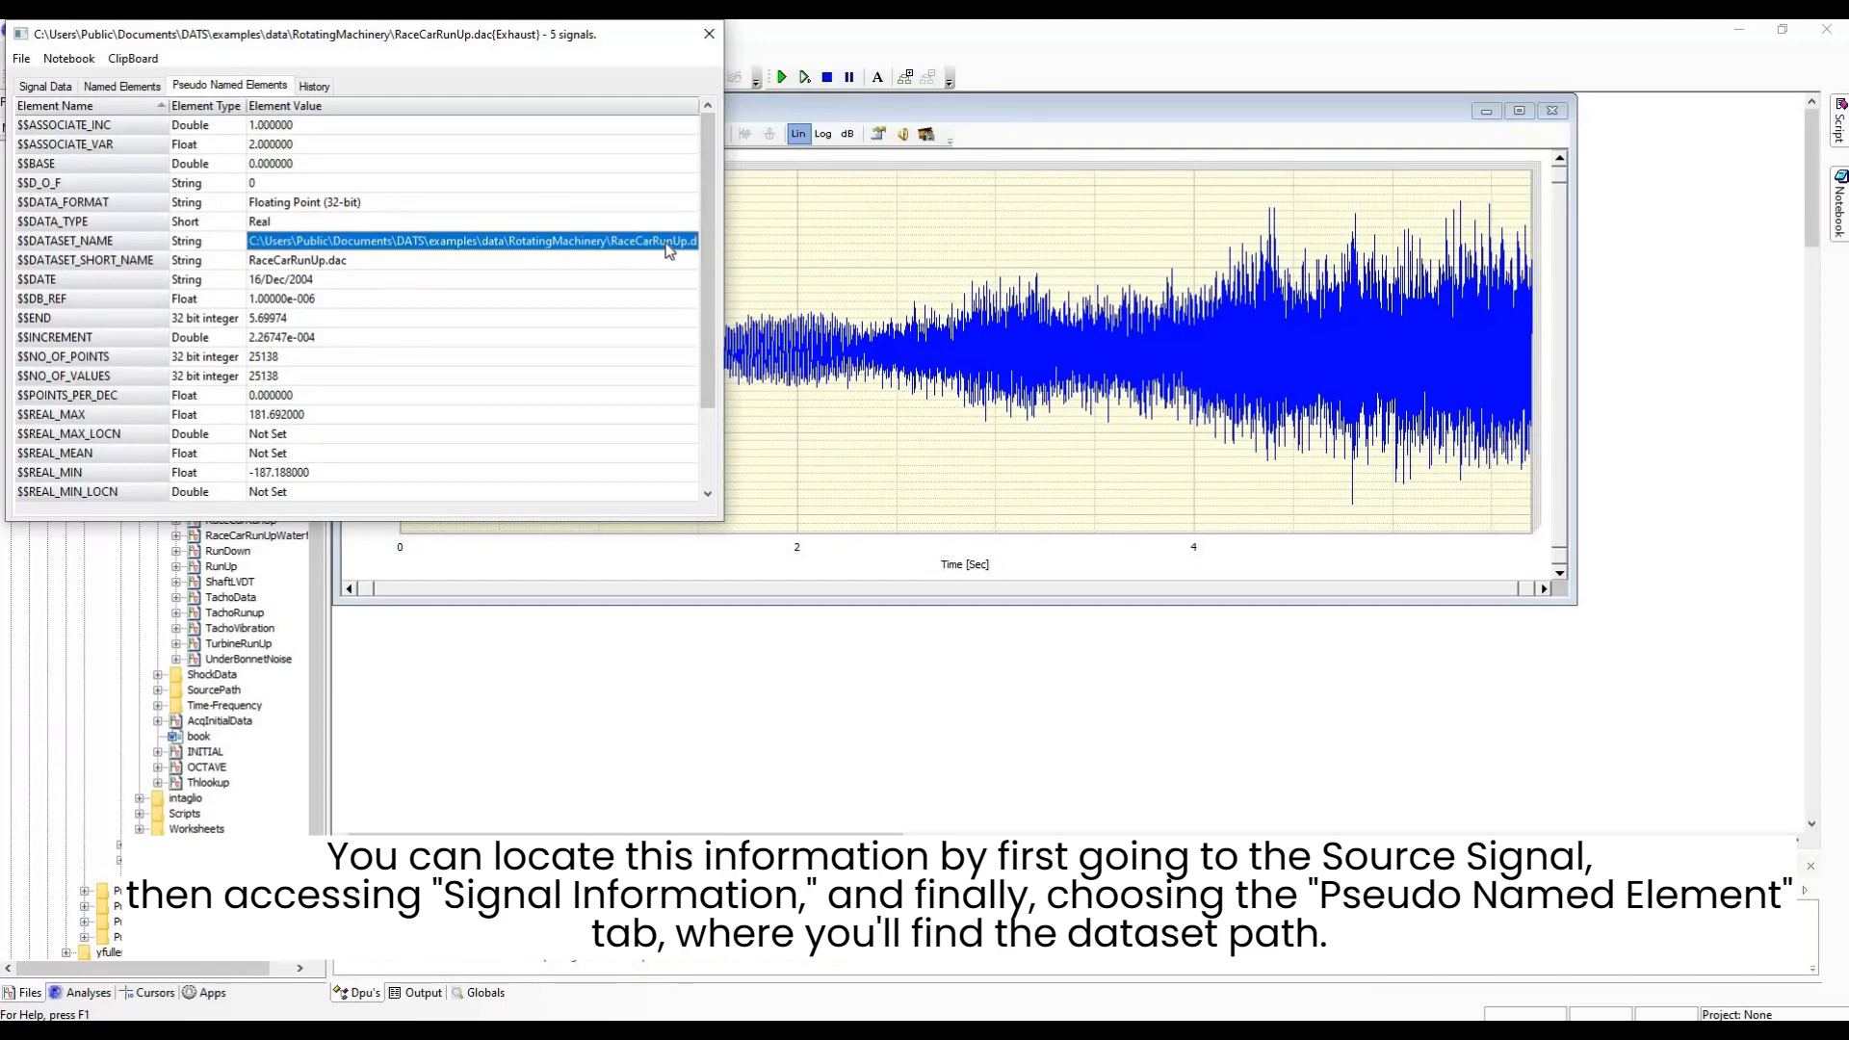
Add a second modification in the Variable mods DPU that sets the Signal variable to %NE(SIG_NAME).
click(840, 460)
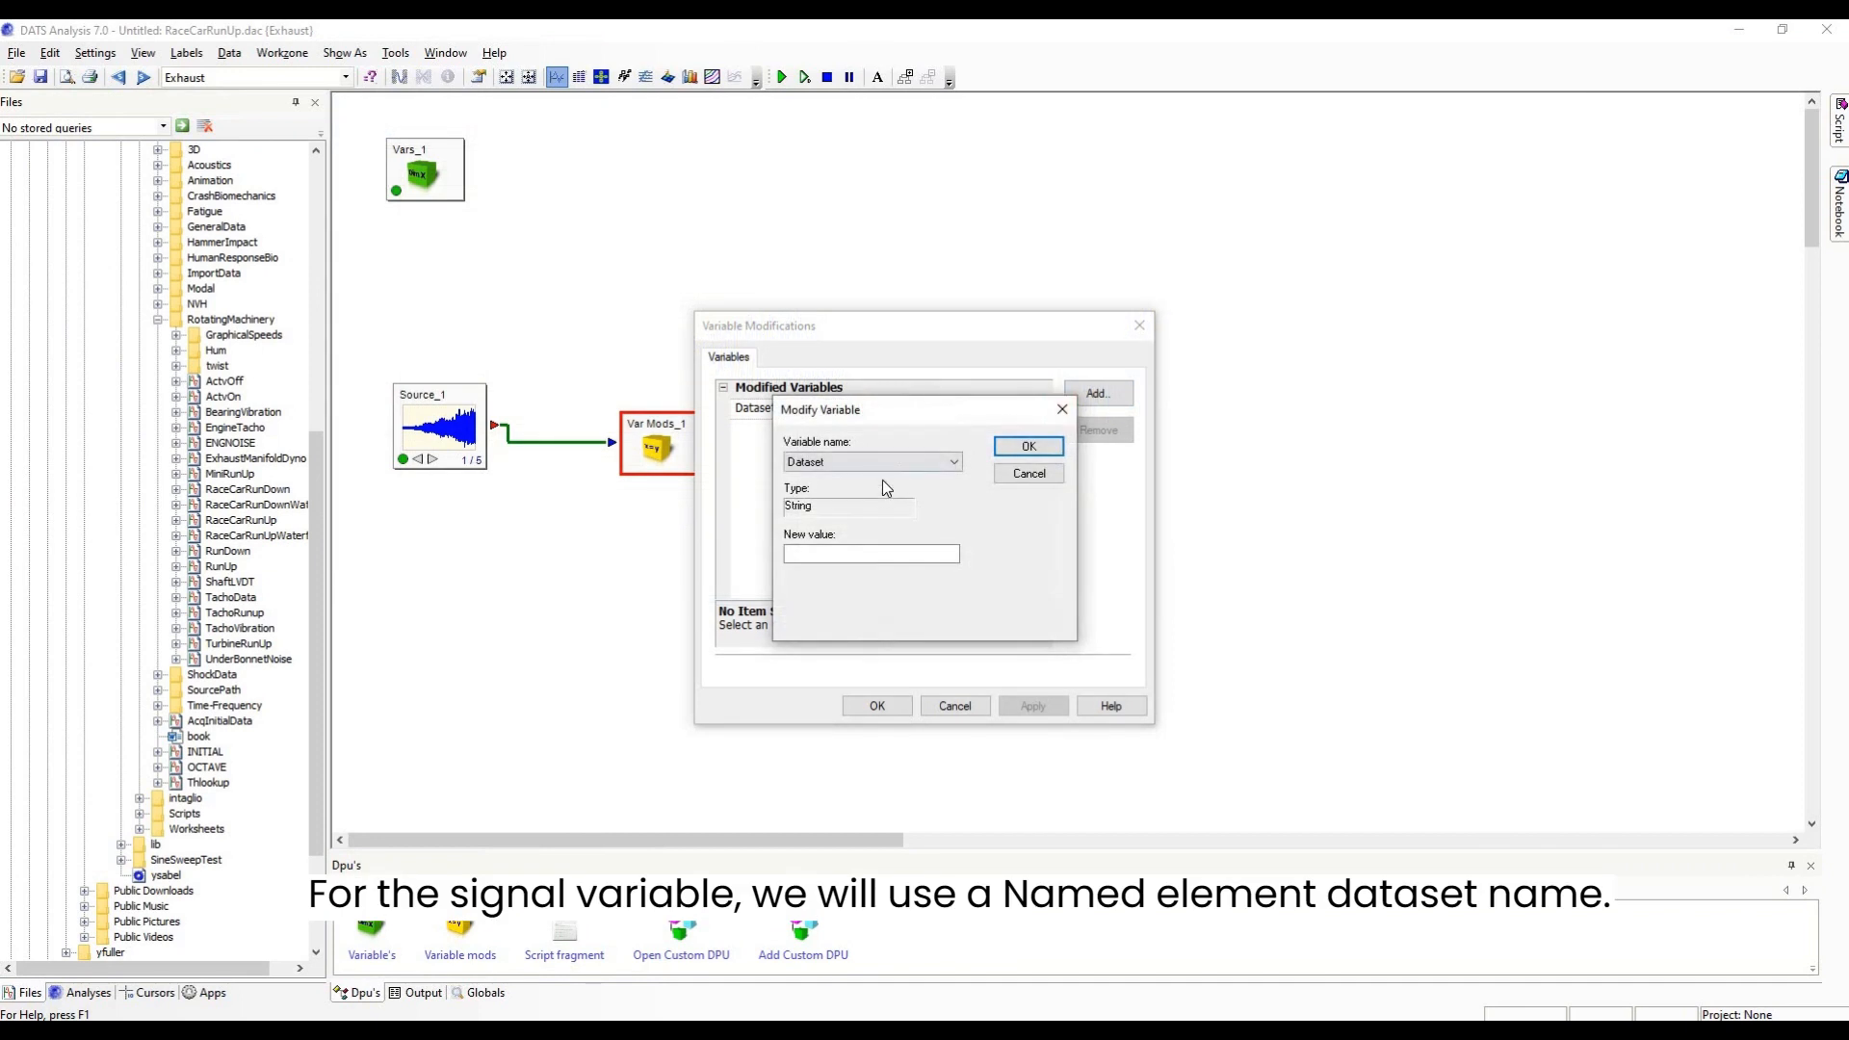
click(878, 466)
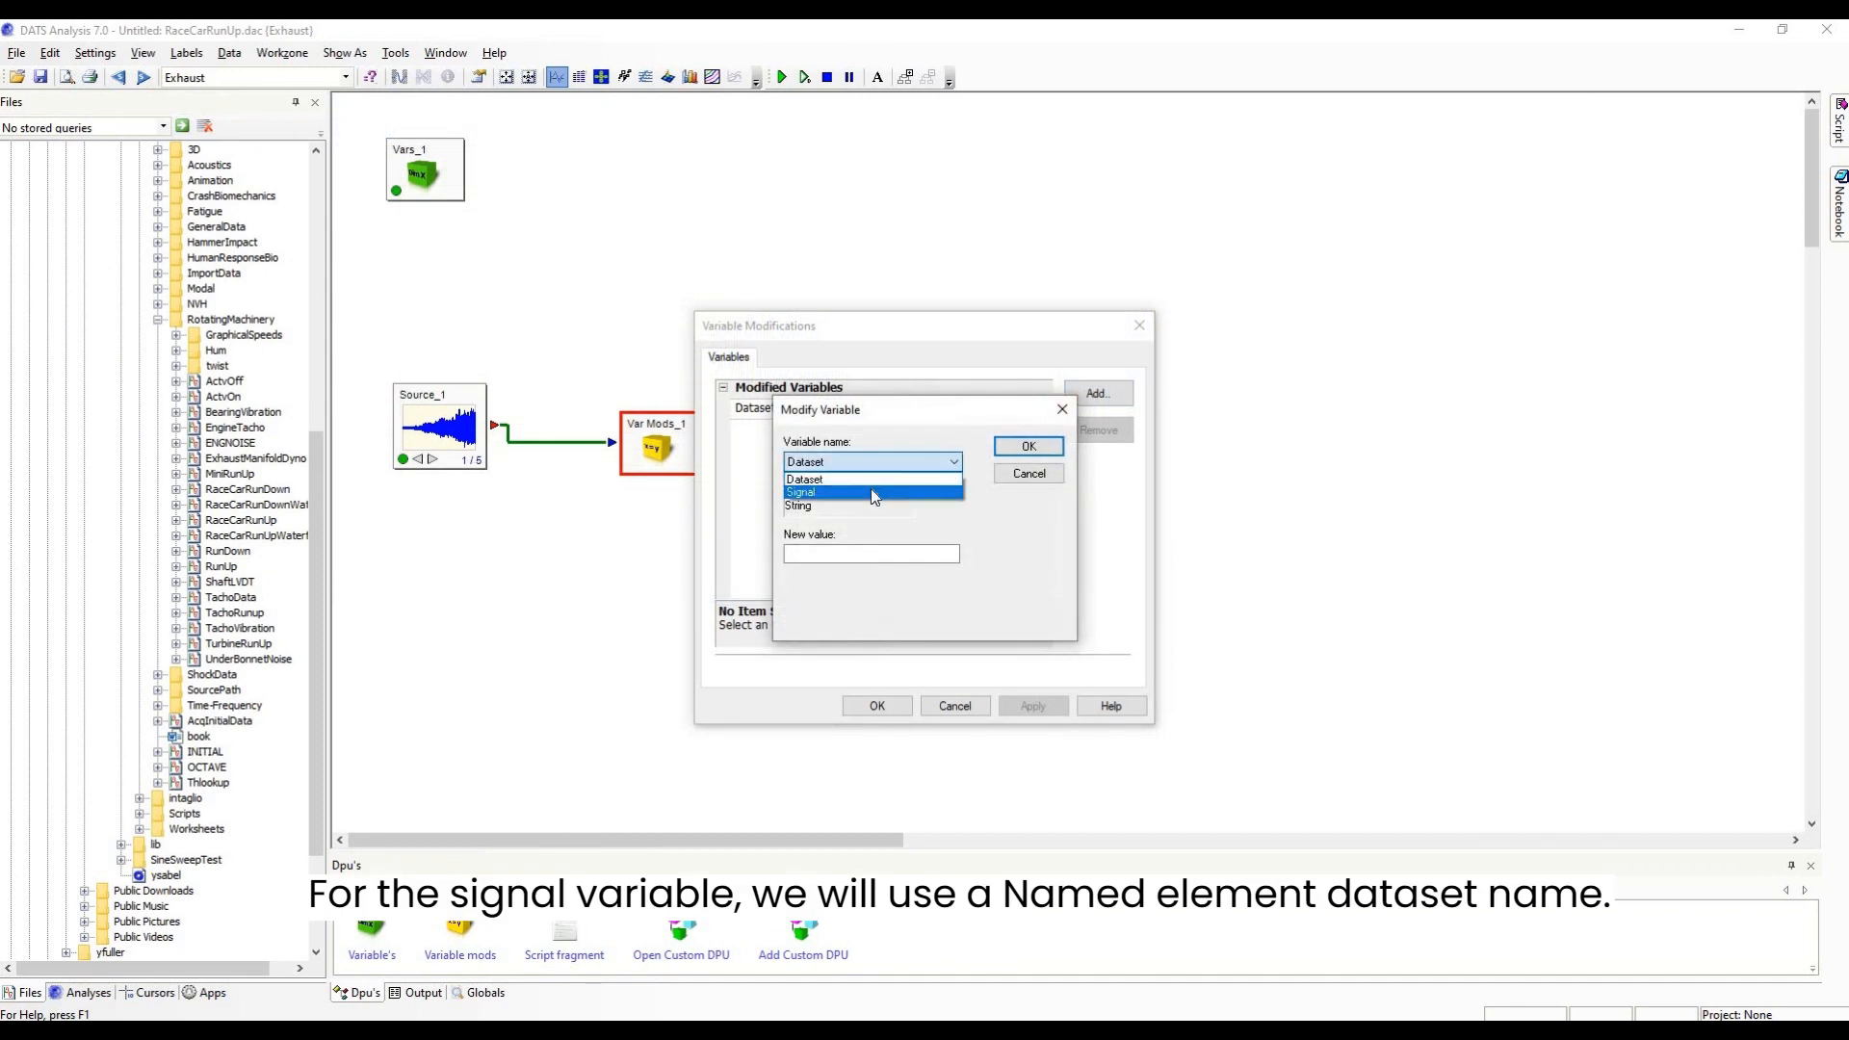
click(870, 488)
click(847, 554)
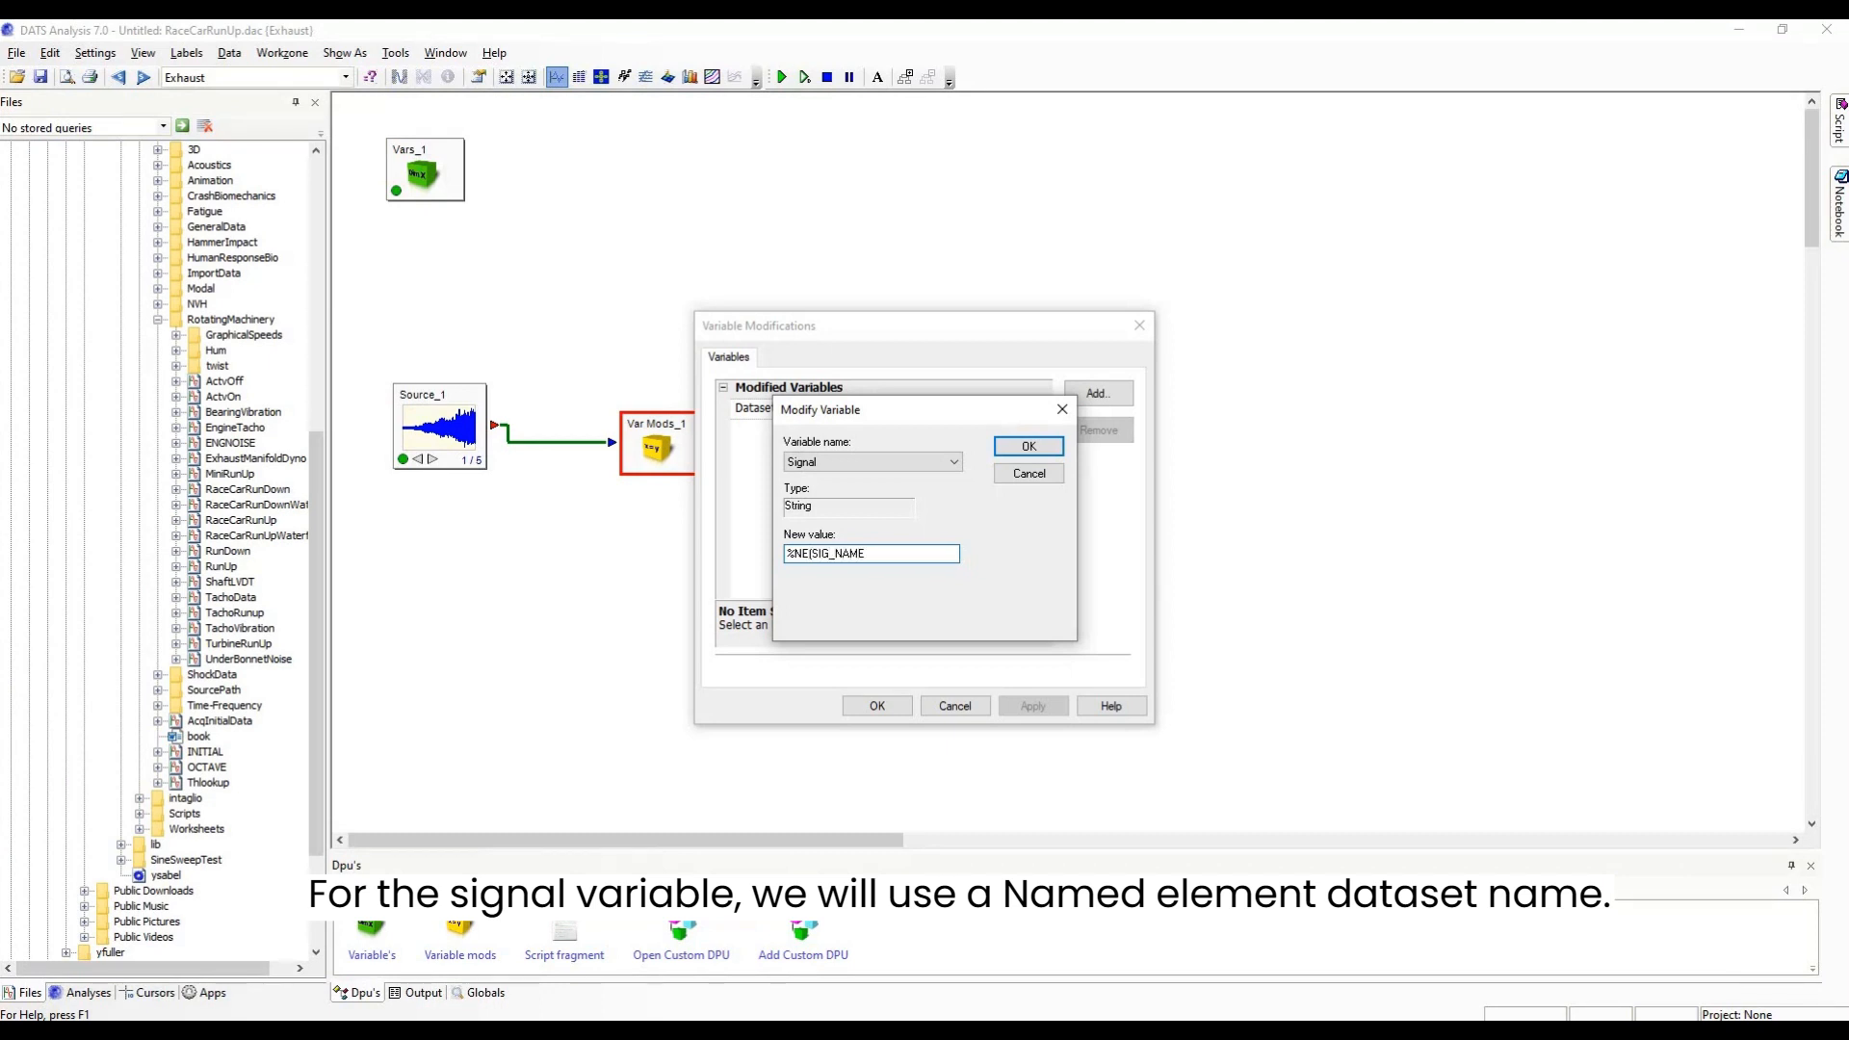
text())
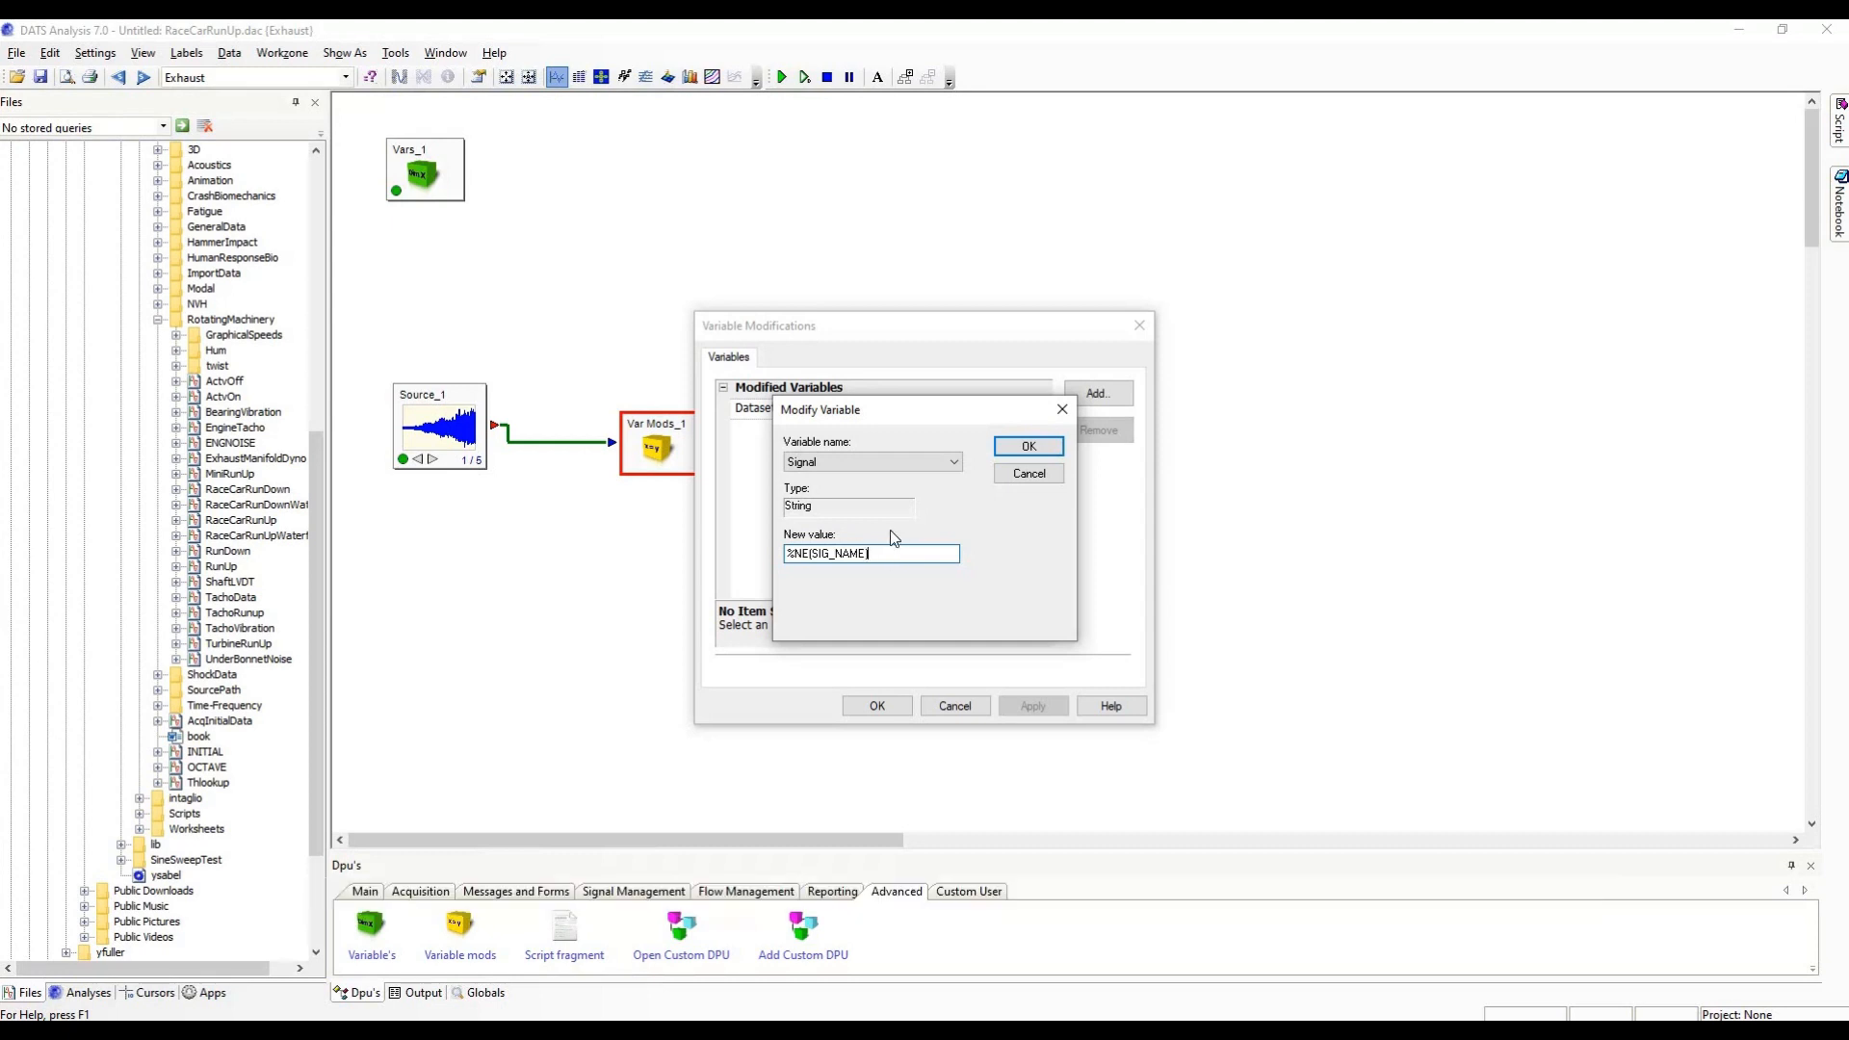
click(1029, 446)
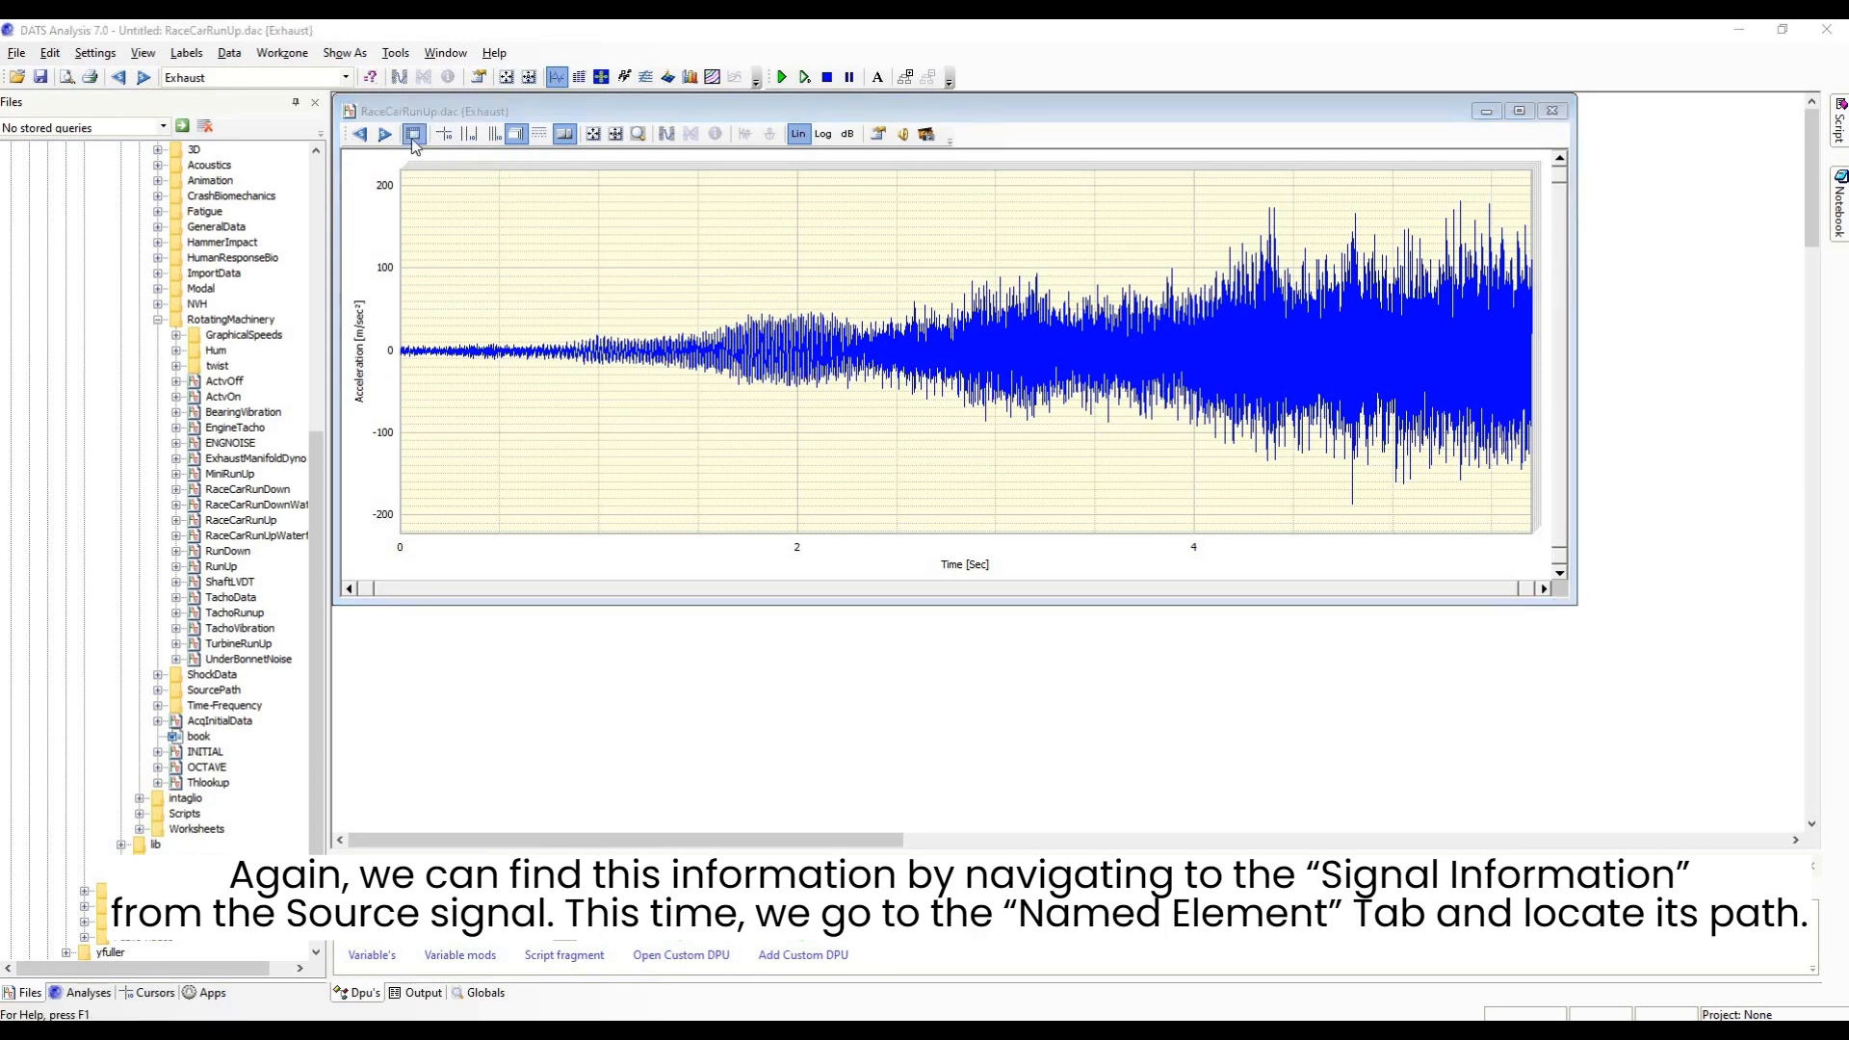
Examine the $SIG_NAME entry among the named elements in the source signal's information, and close the signal information.
click(414, 135)
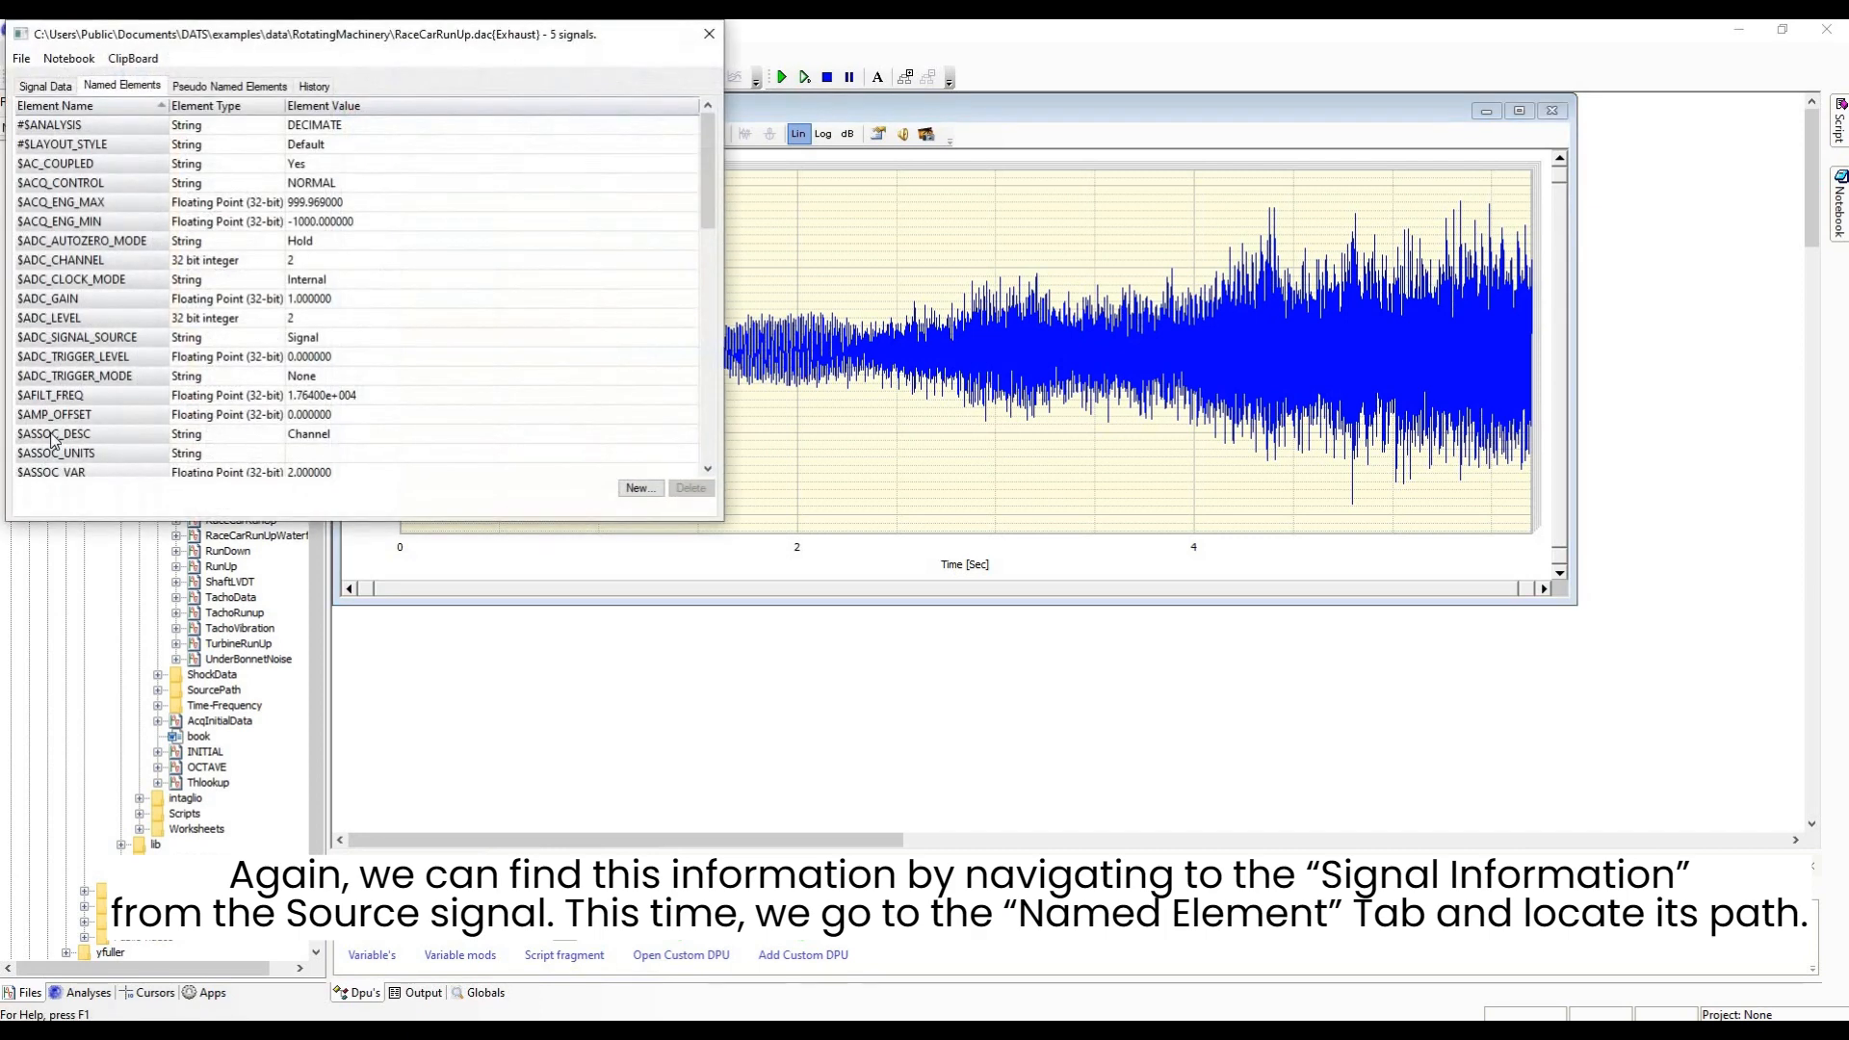
scroll(53, 440, down, 1)
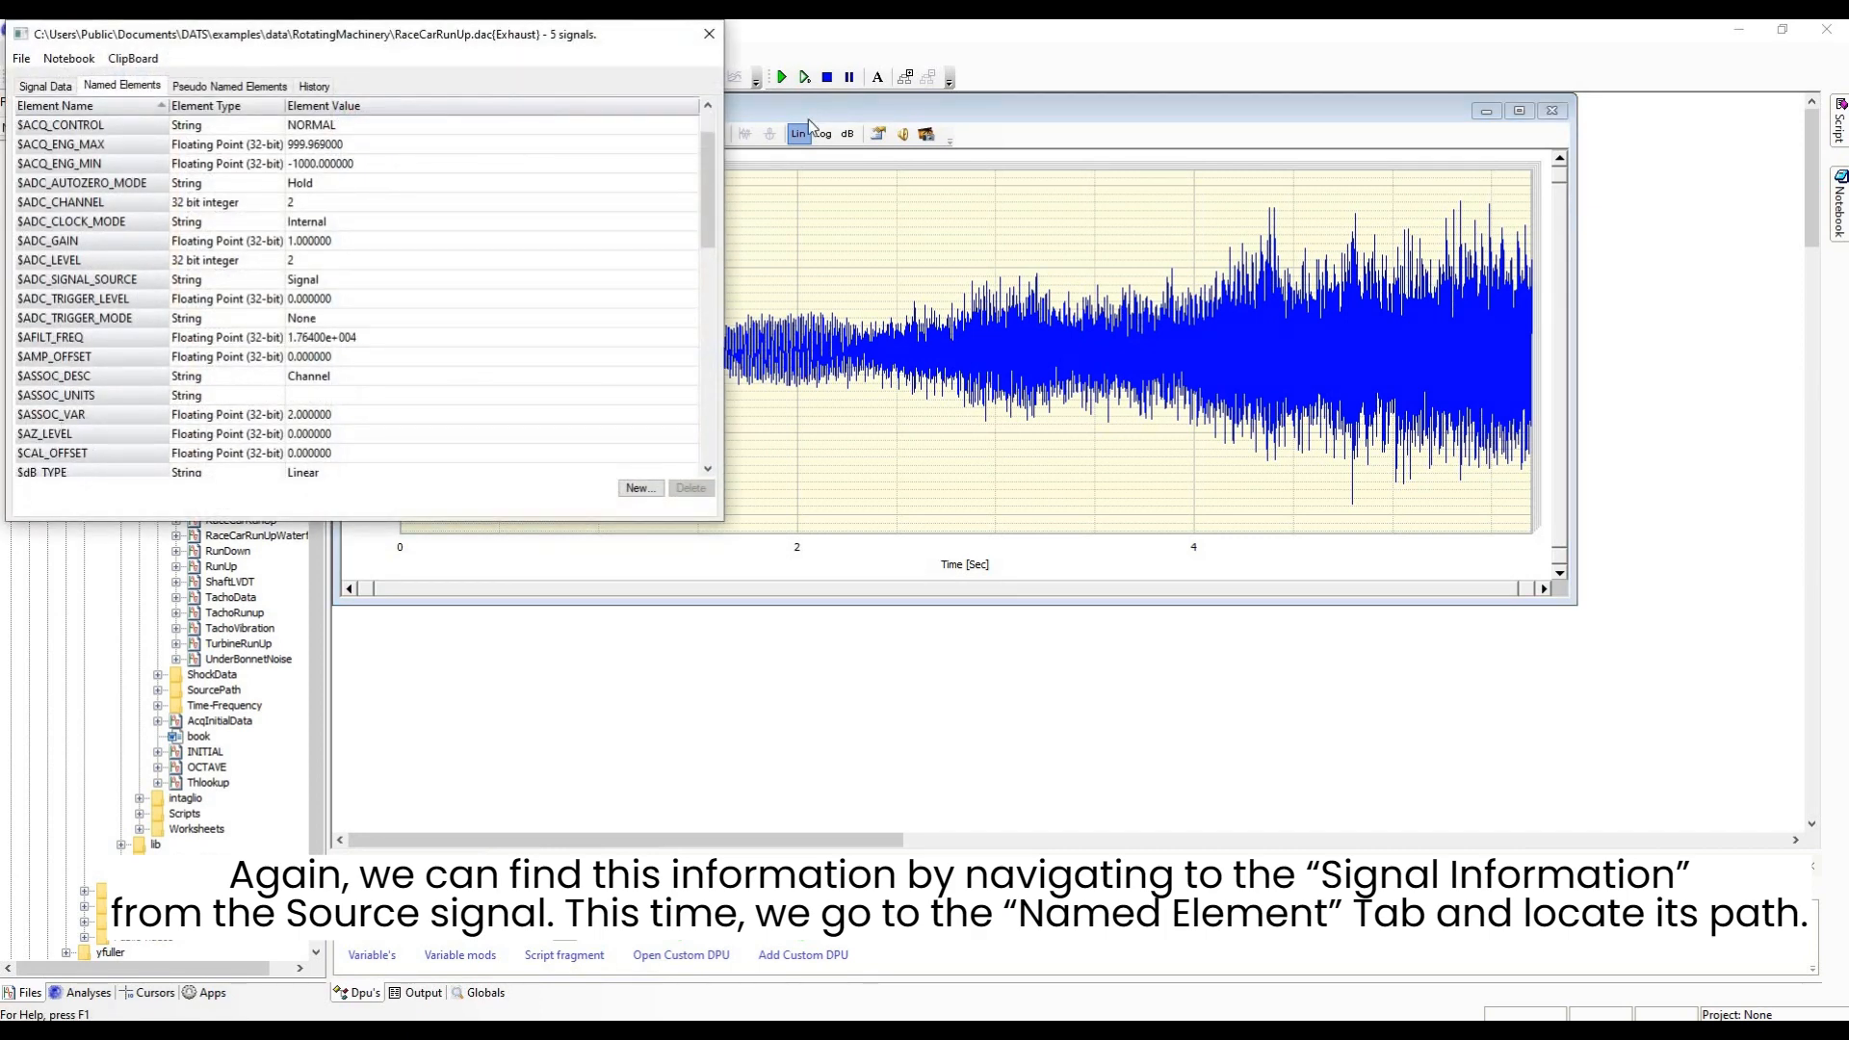
scroll(53, 440, down, 8)
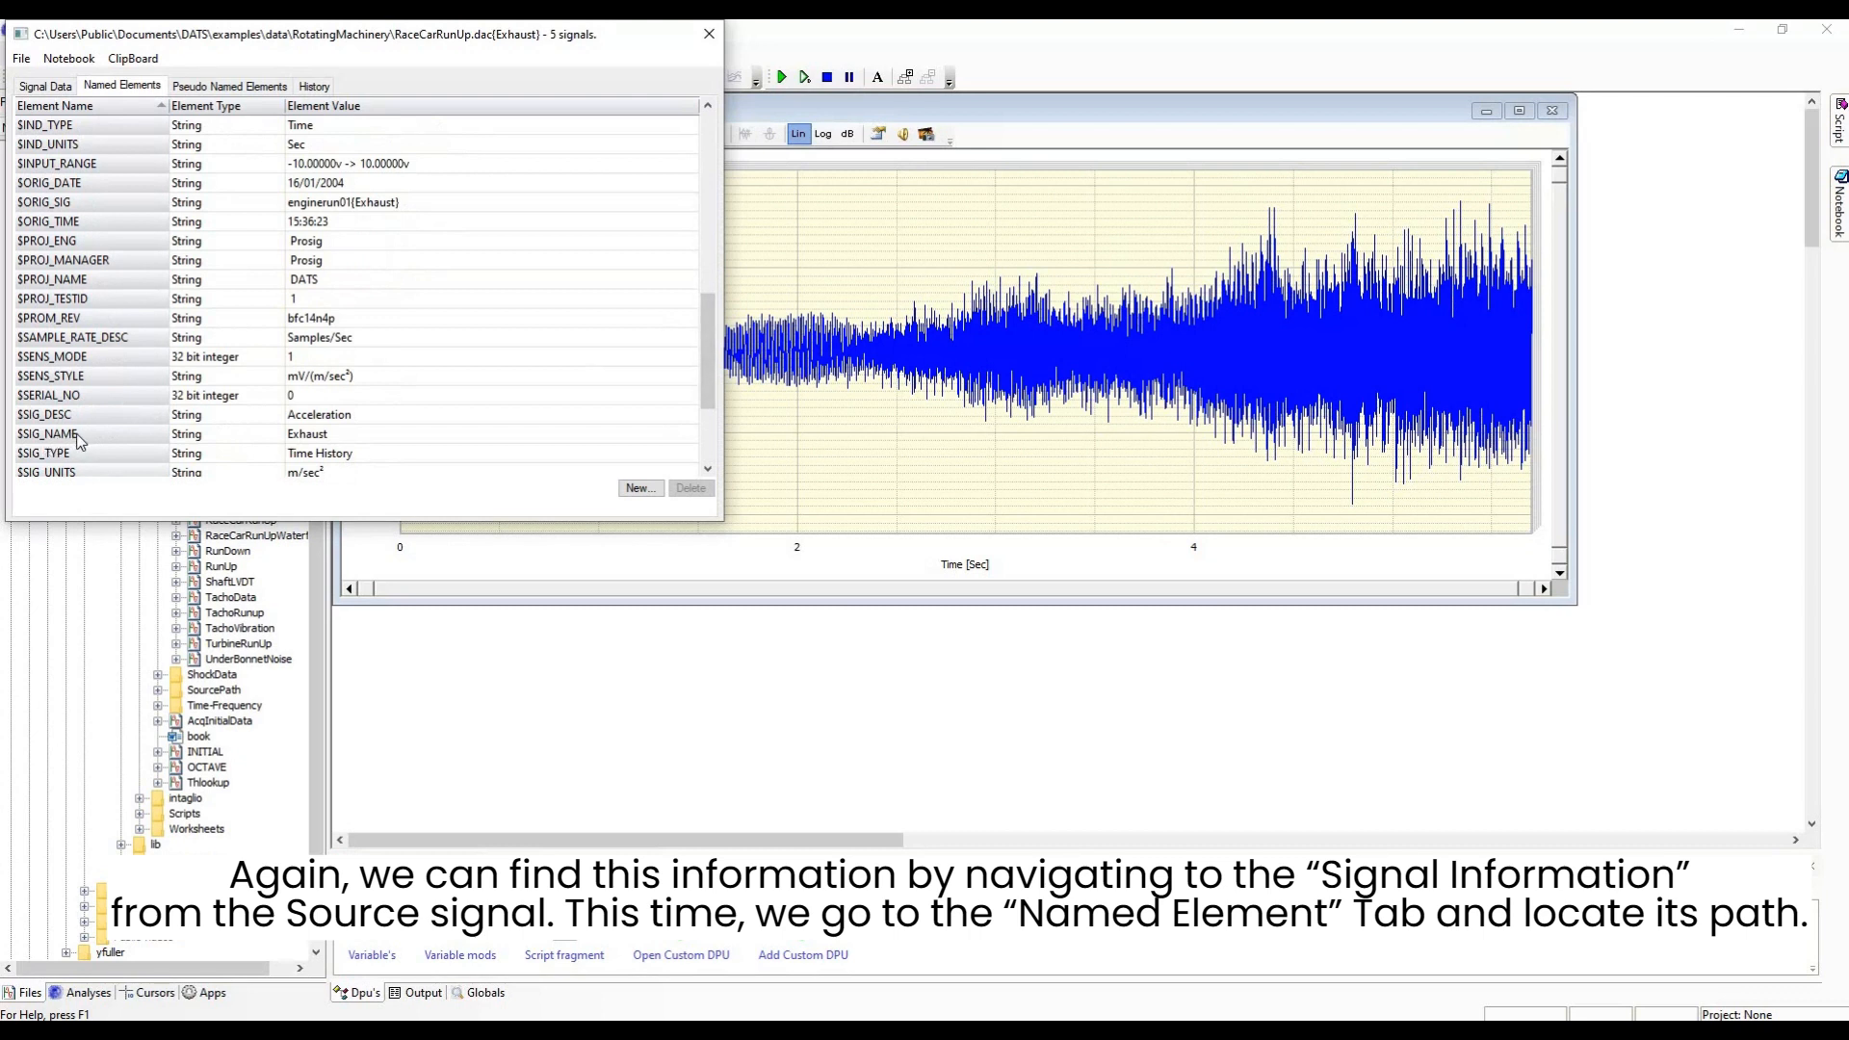
click(338, 442)
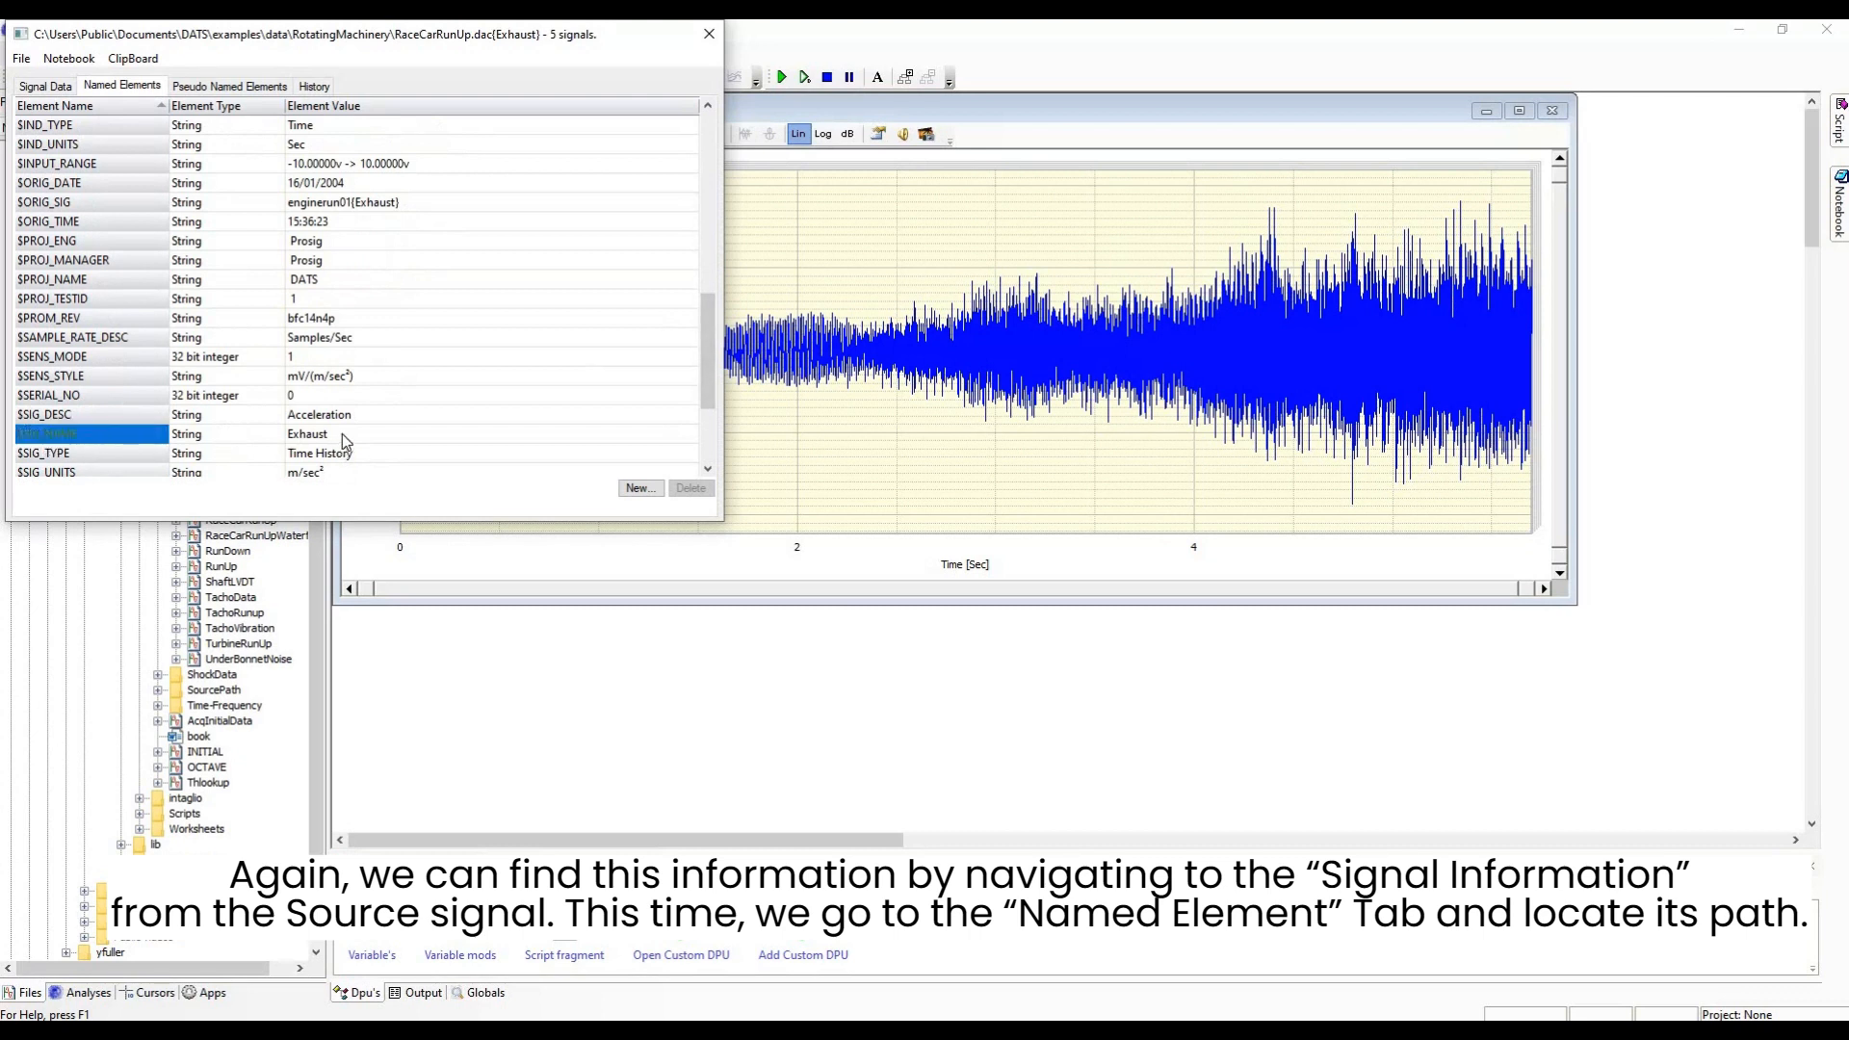
click(433, 438)
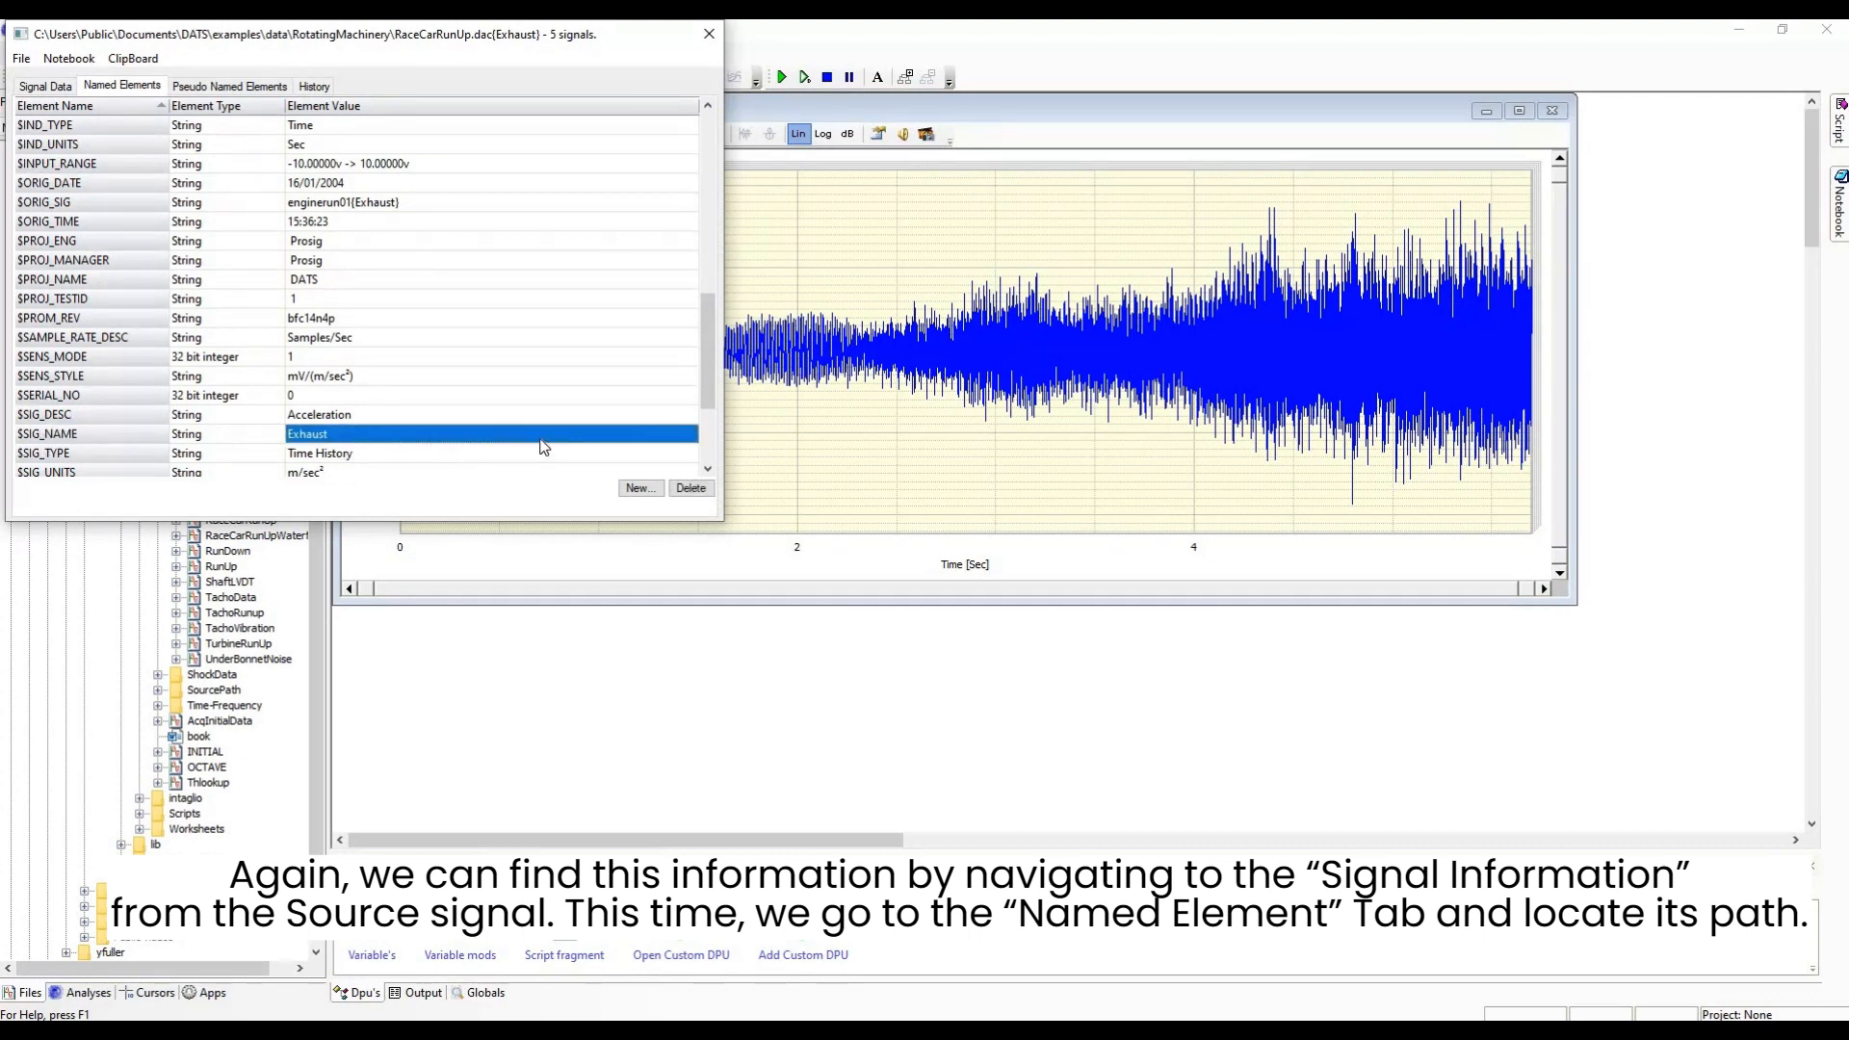
click(711, 34)
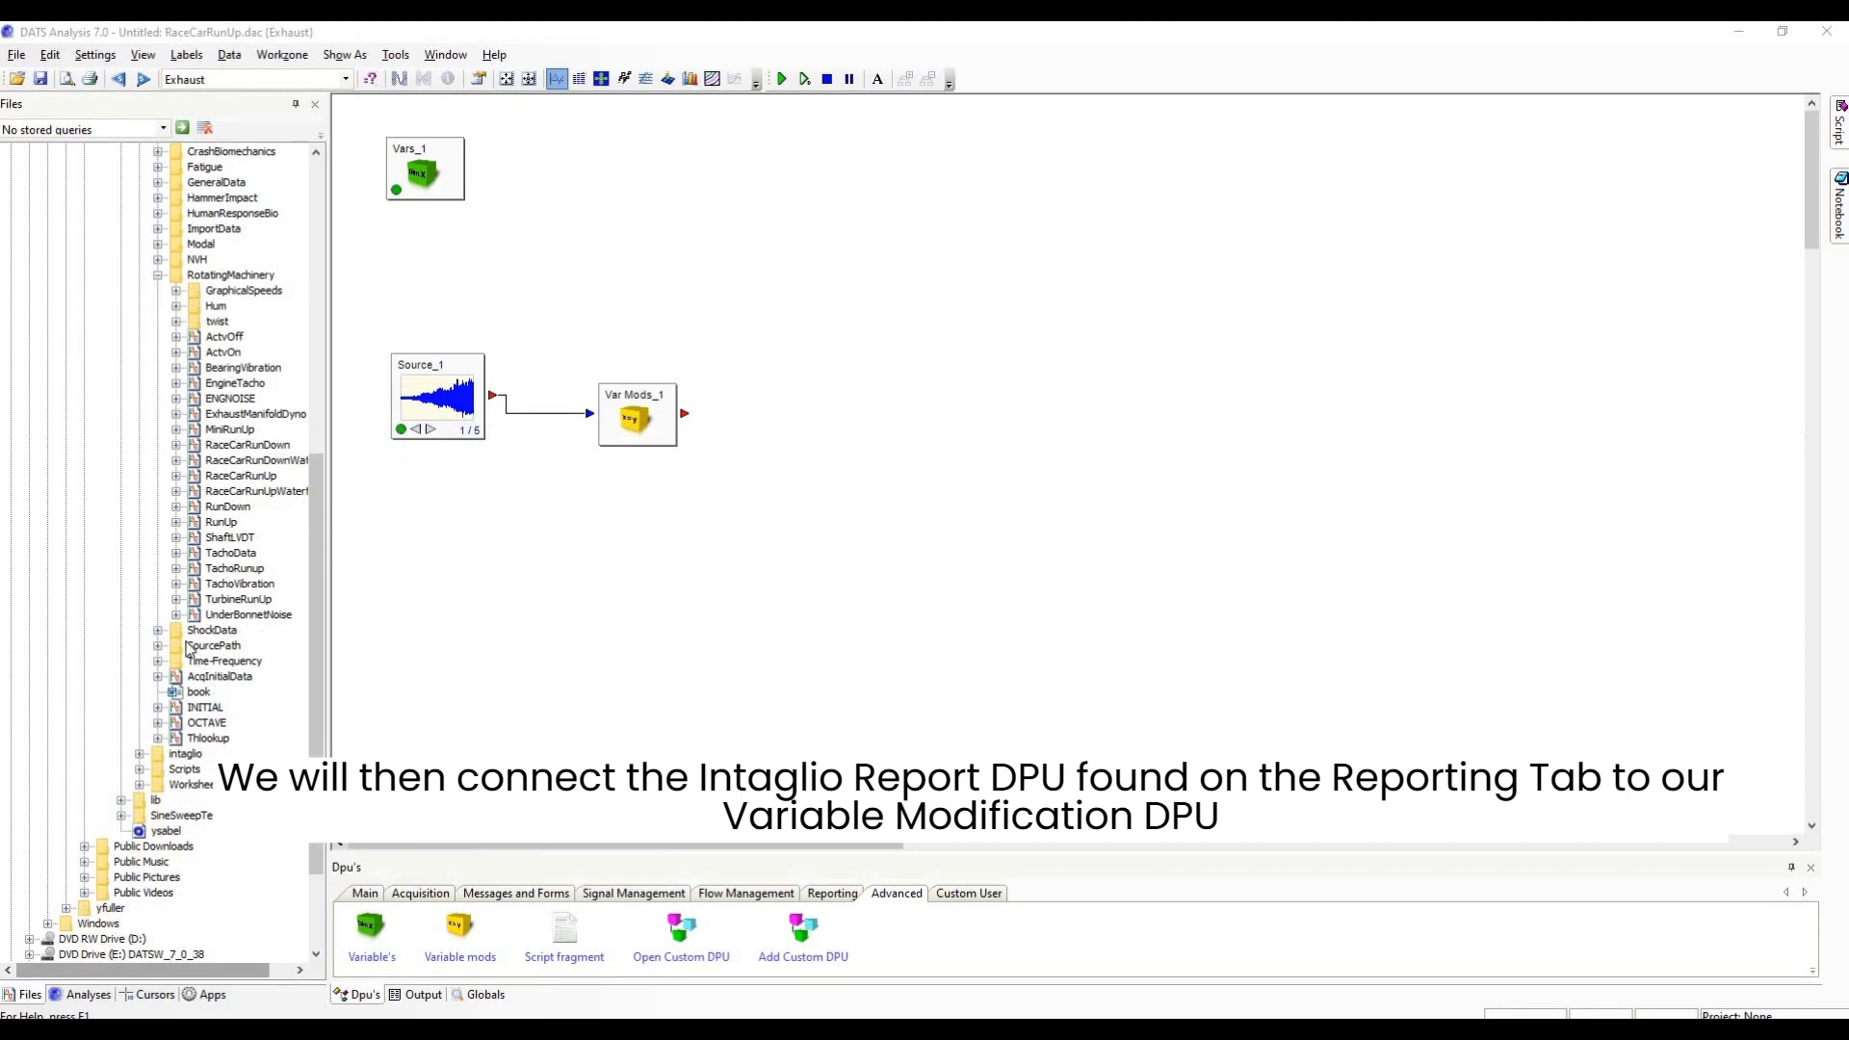
Place an Intaglio report DPU on the worksheet and connect the Variable mods output to its input.
click(817, 901)
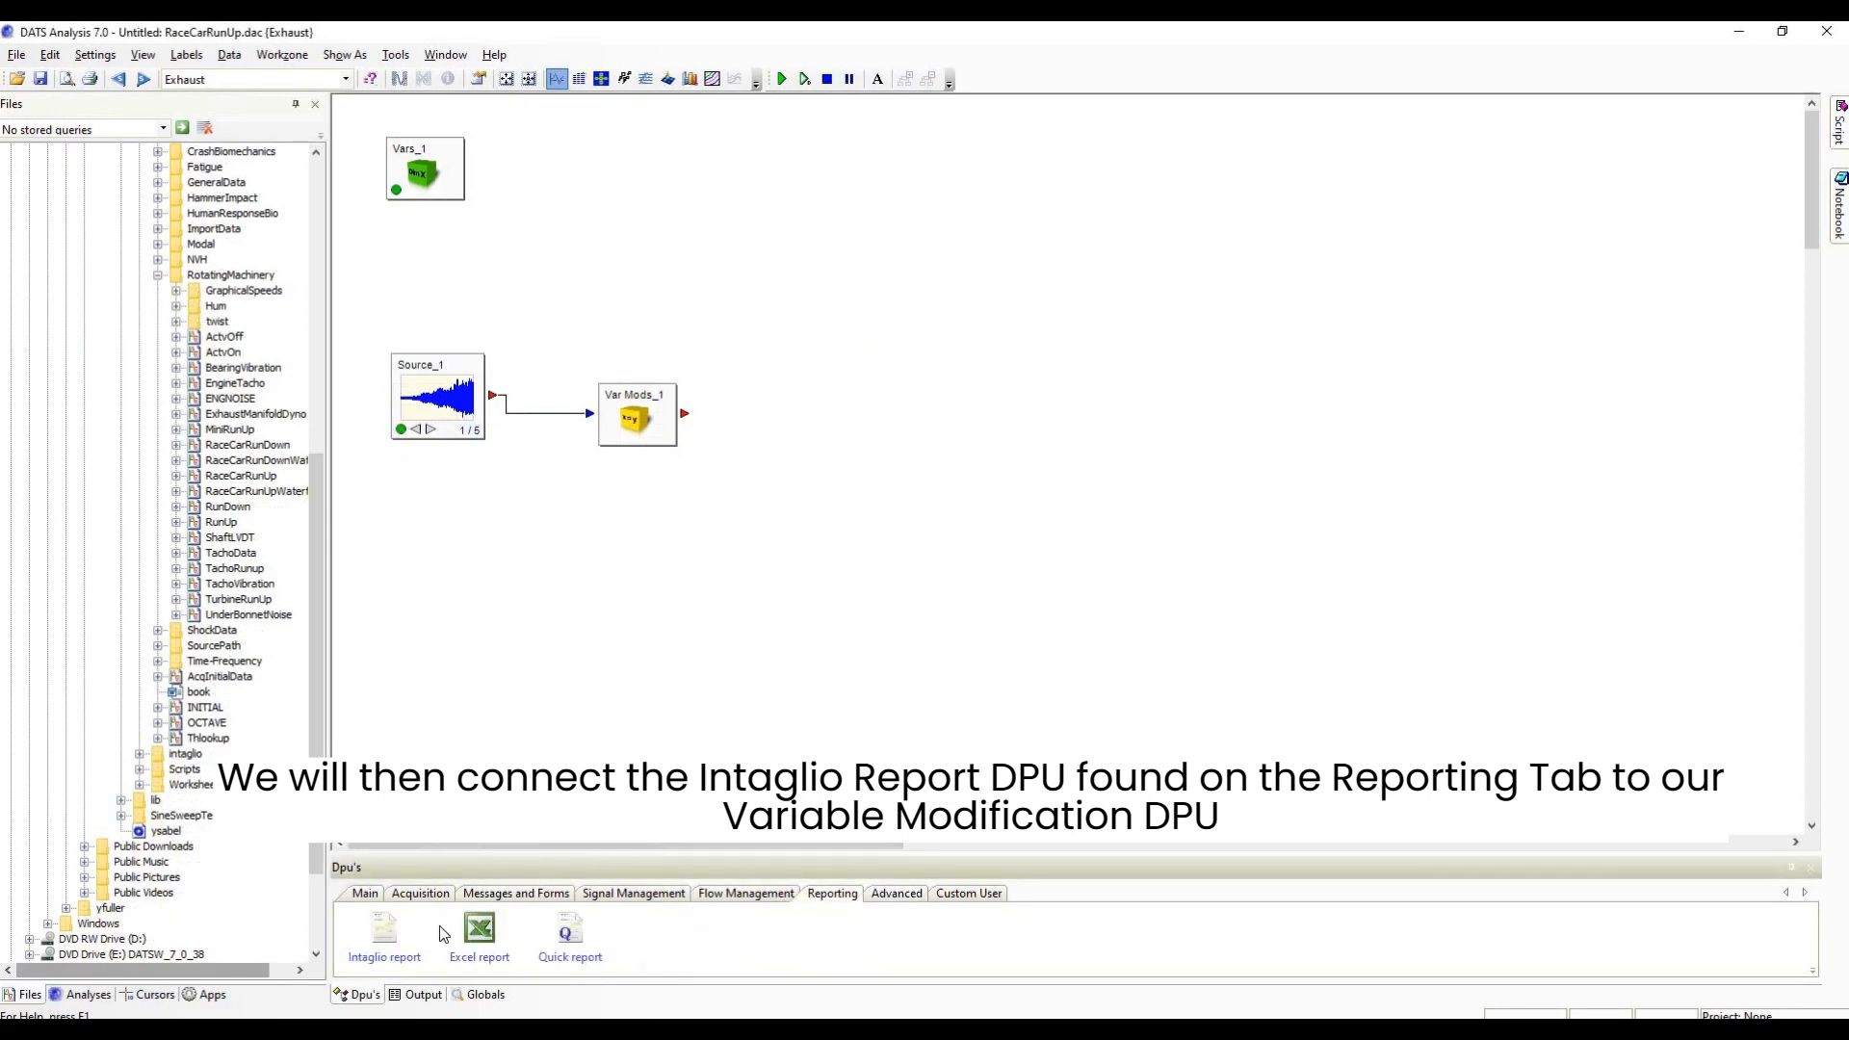
drag(400, 940, 835, 389)
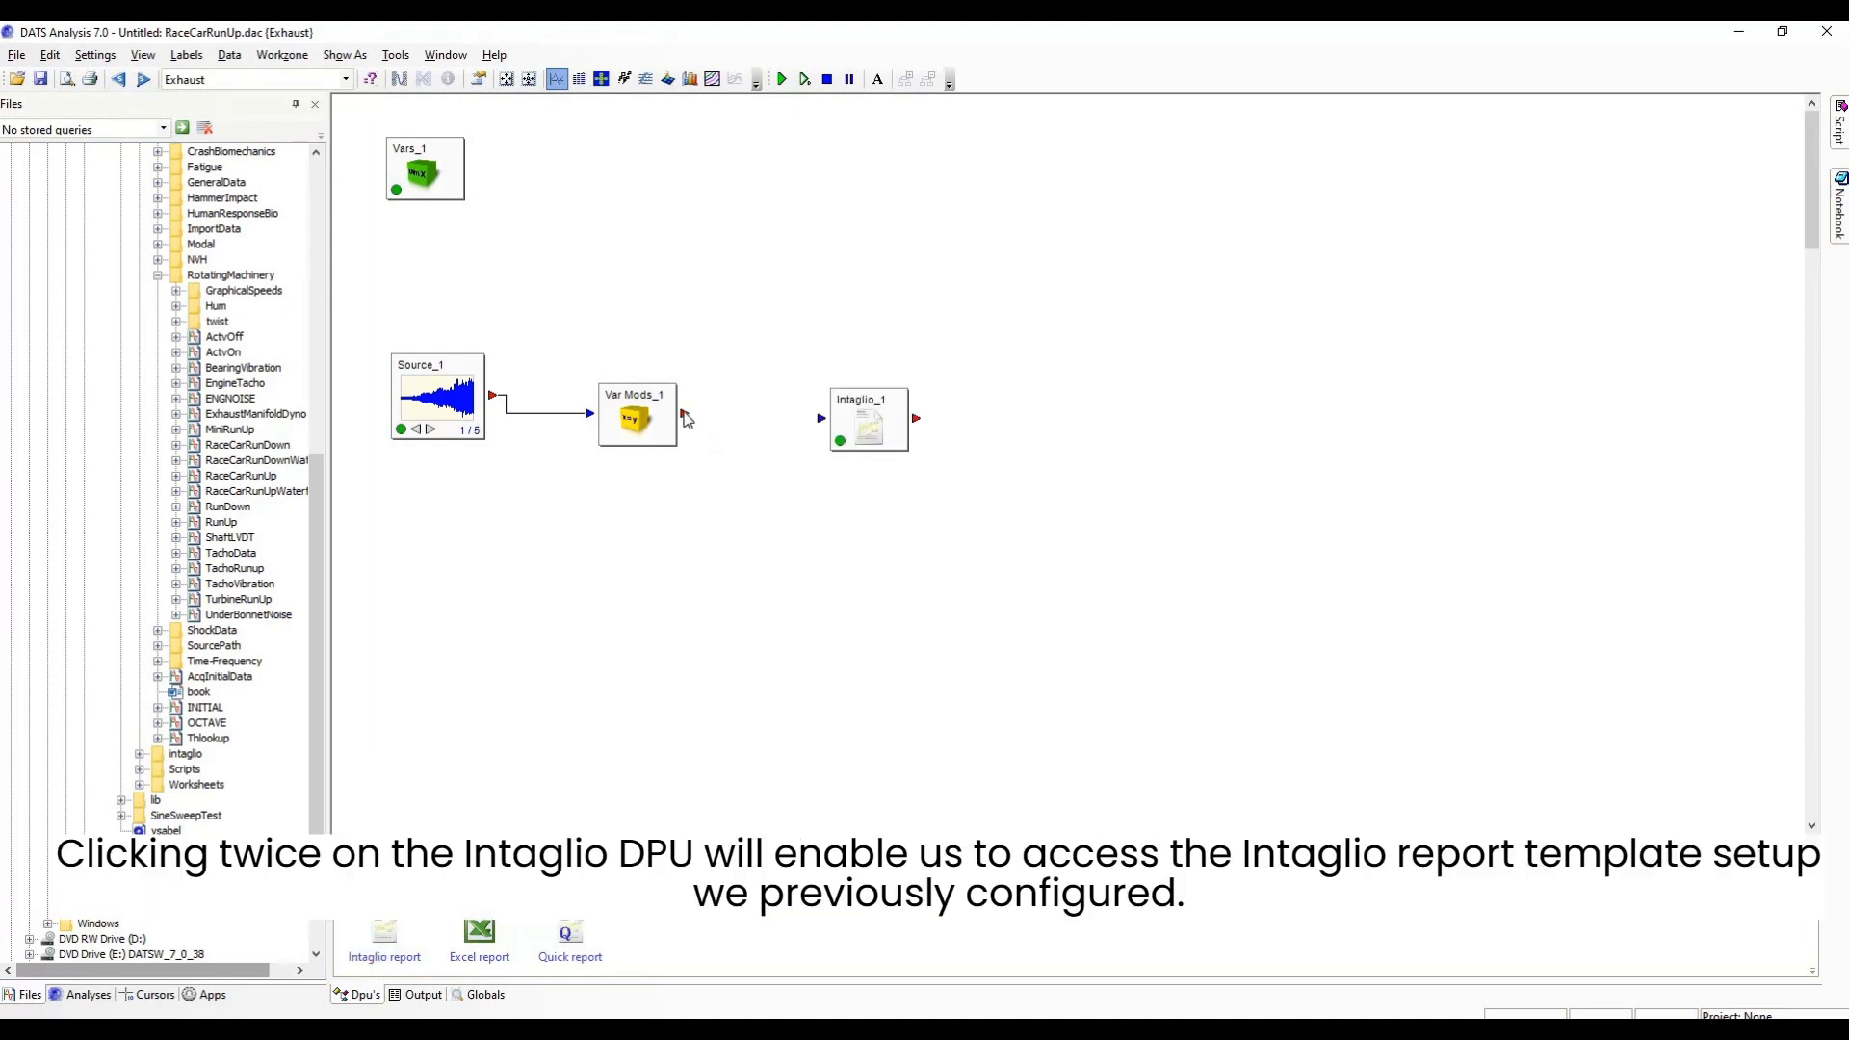
drag(685, 414, 821, 420)
Configure the Intaglio DPU to use "Final Report" from the Desktop and enable Show Final Report.
double_click(859, 436)
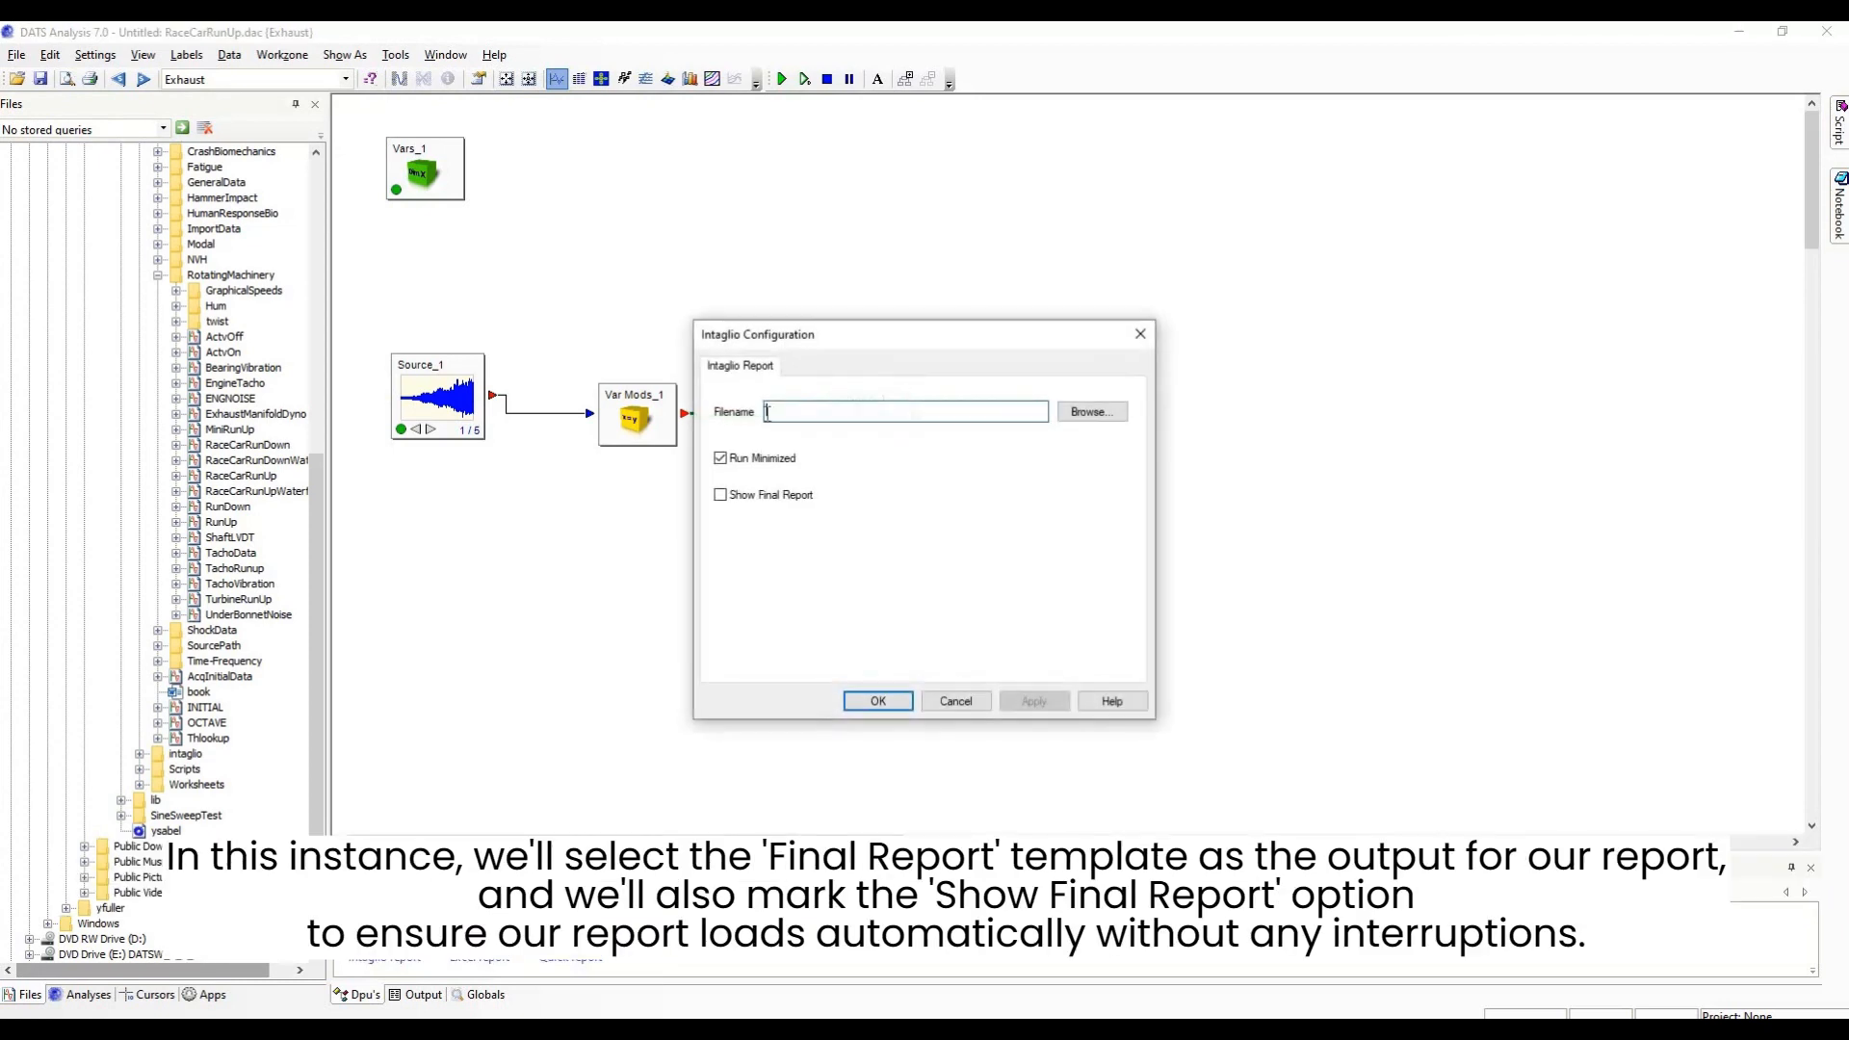
click(1069, 424)
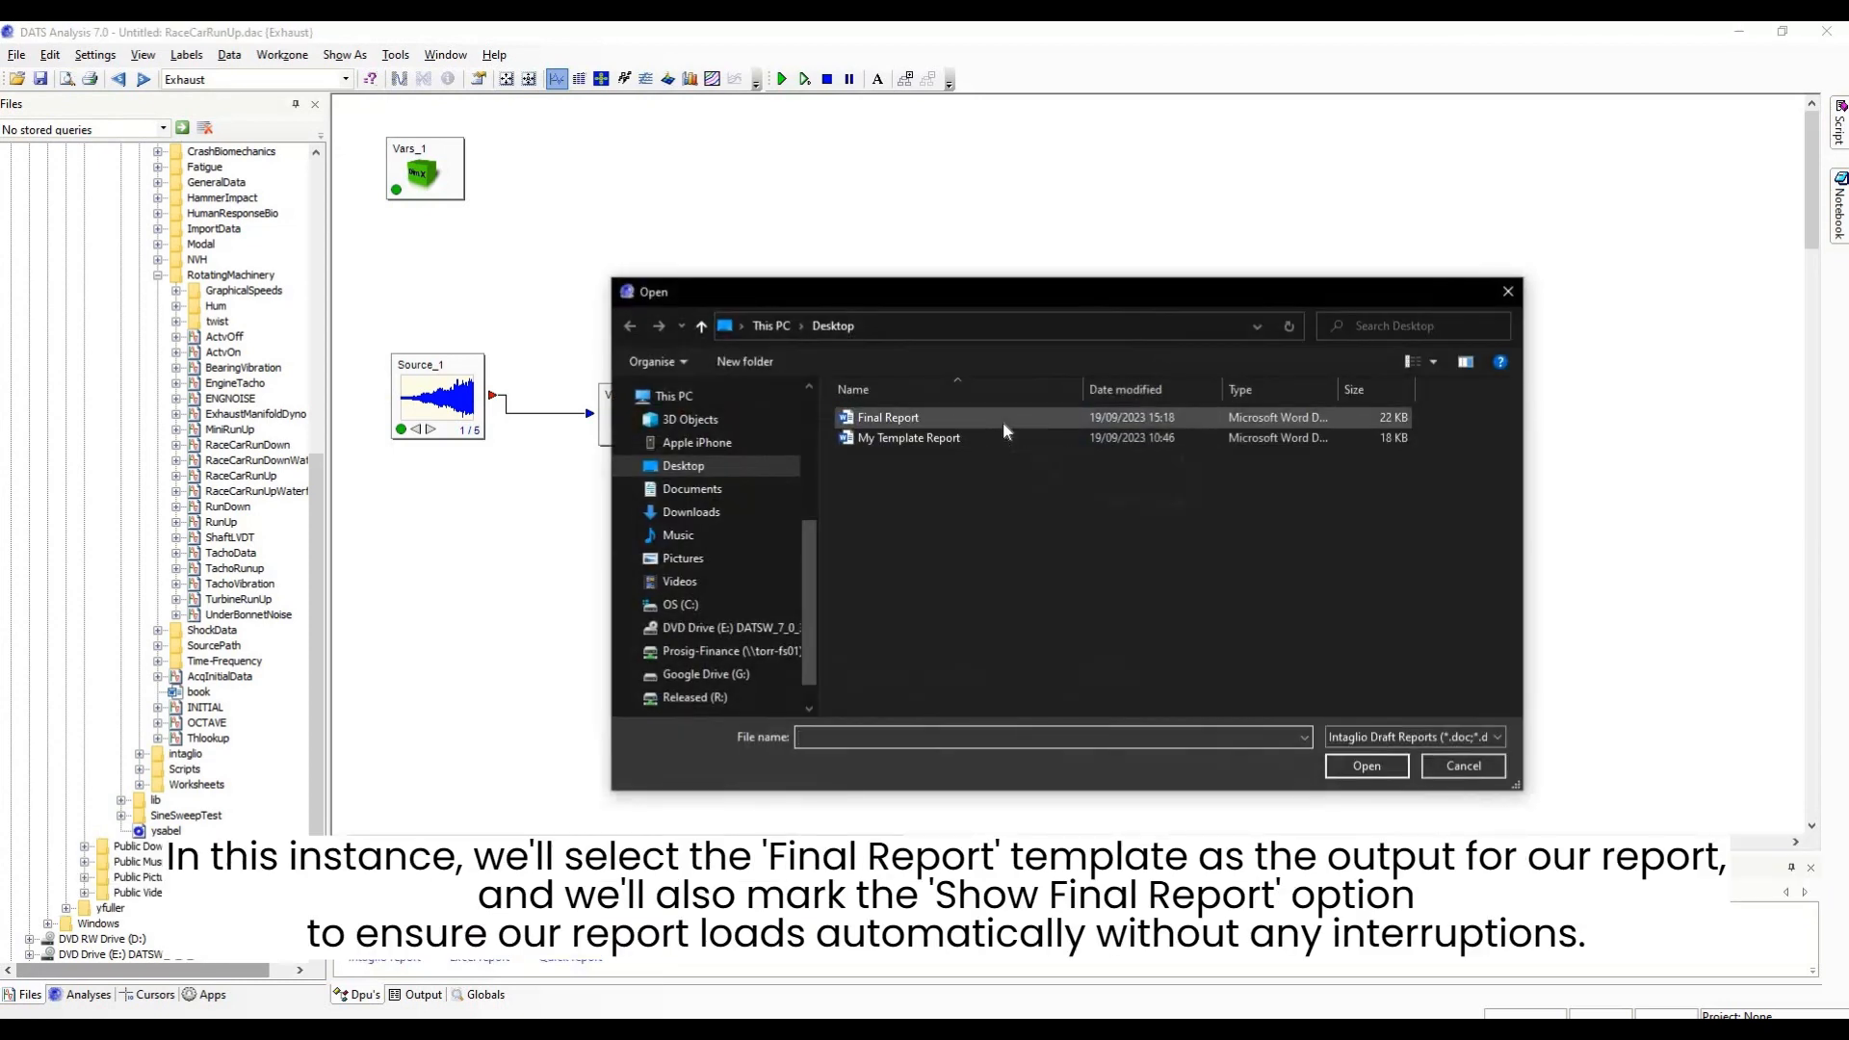
click(1003, 418)
click(1349, 774)
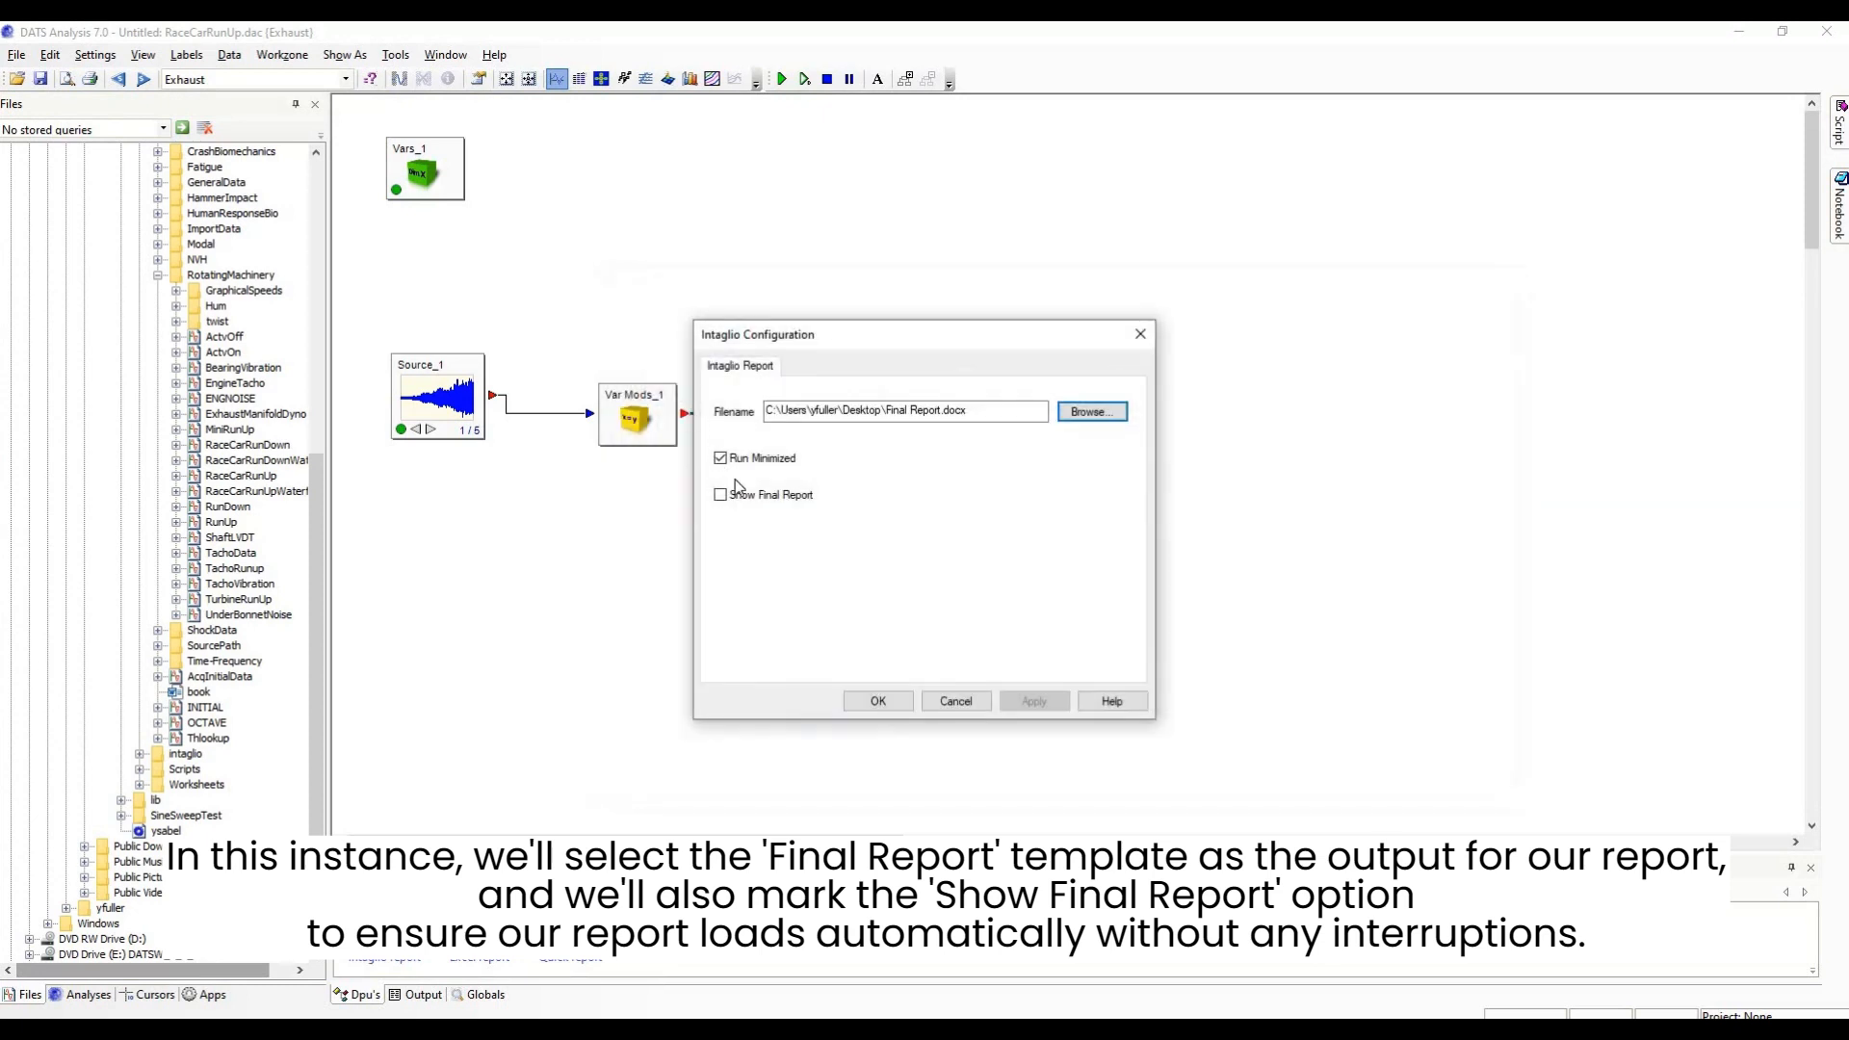
click(723, 499)
click(877, 702)
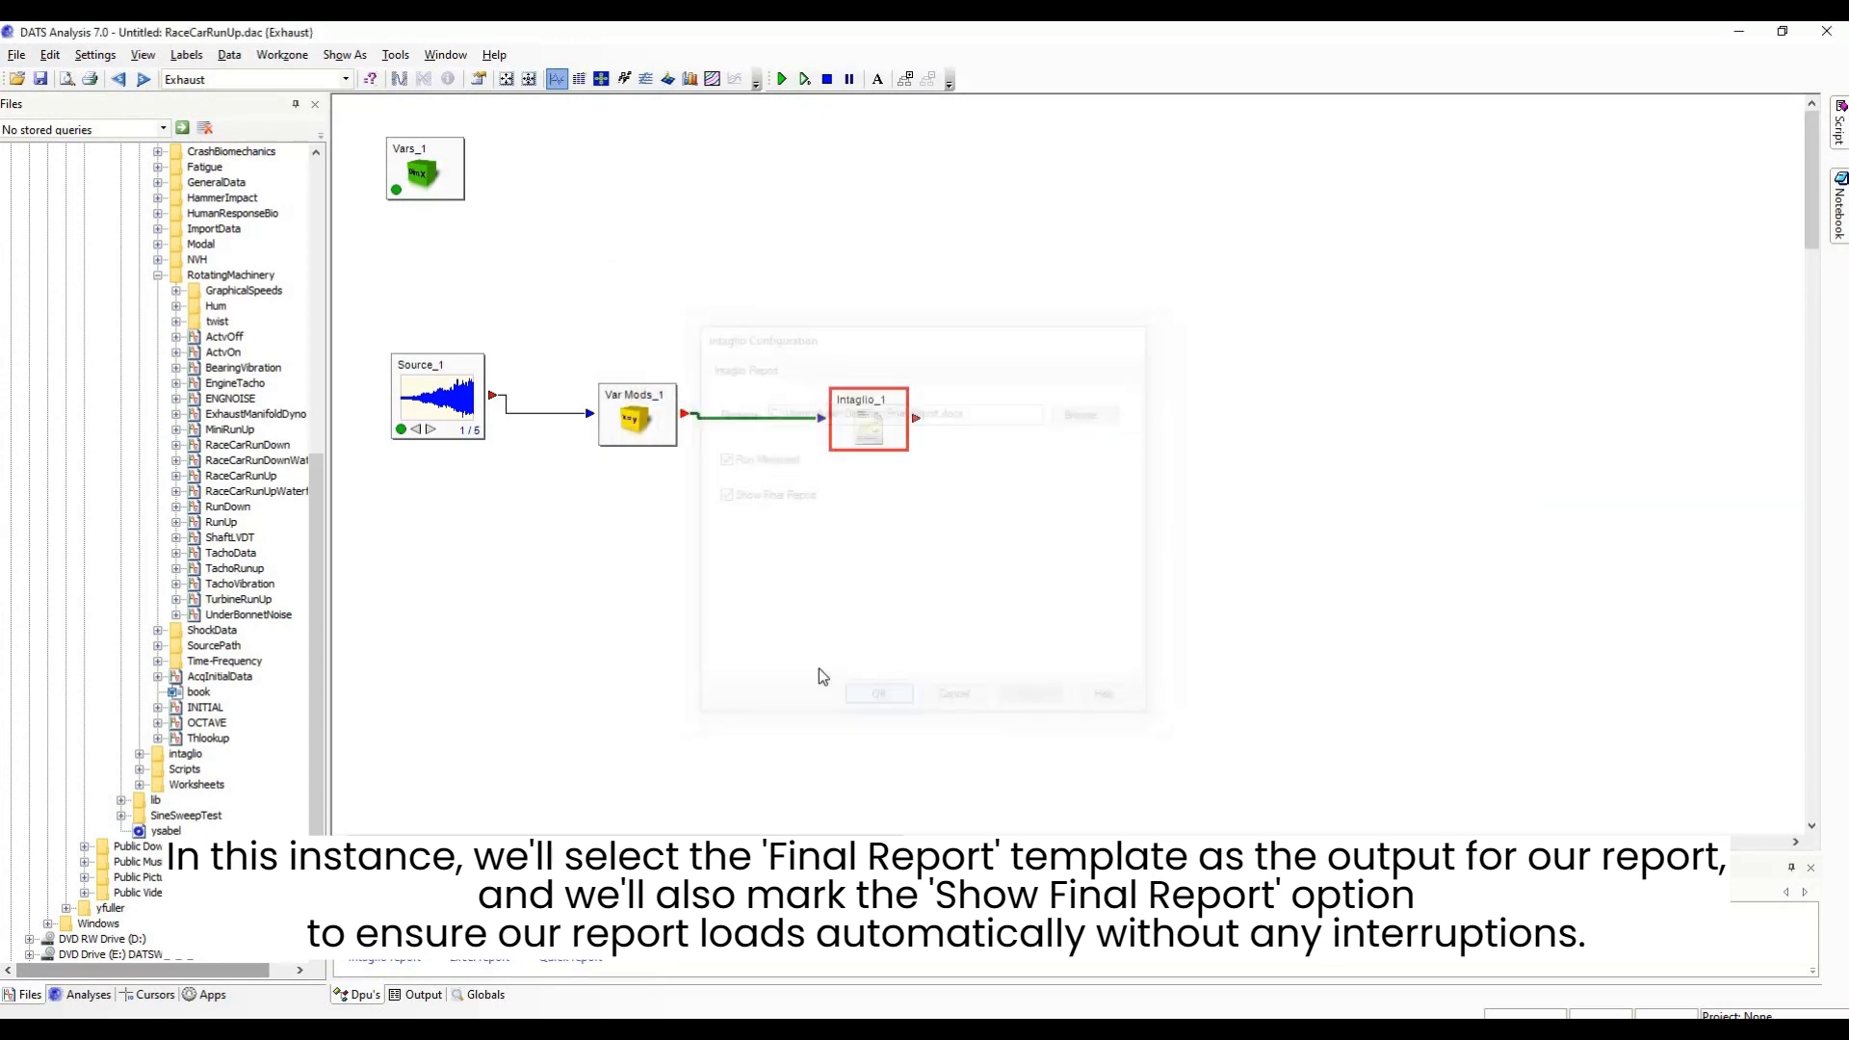
Run the worksheet to generate the Intaglio report and review the signal graph in the resulting Word document.
click(788, 79)
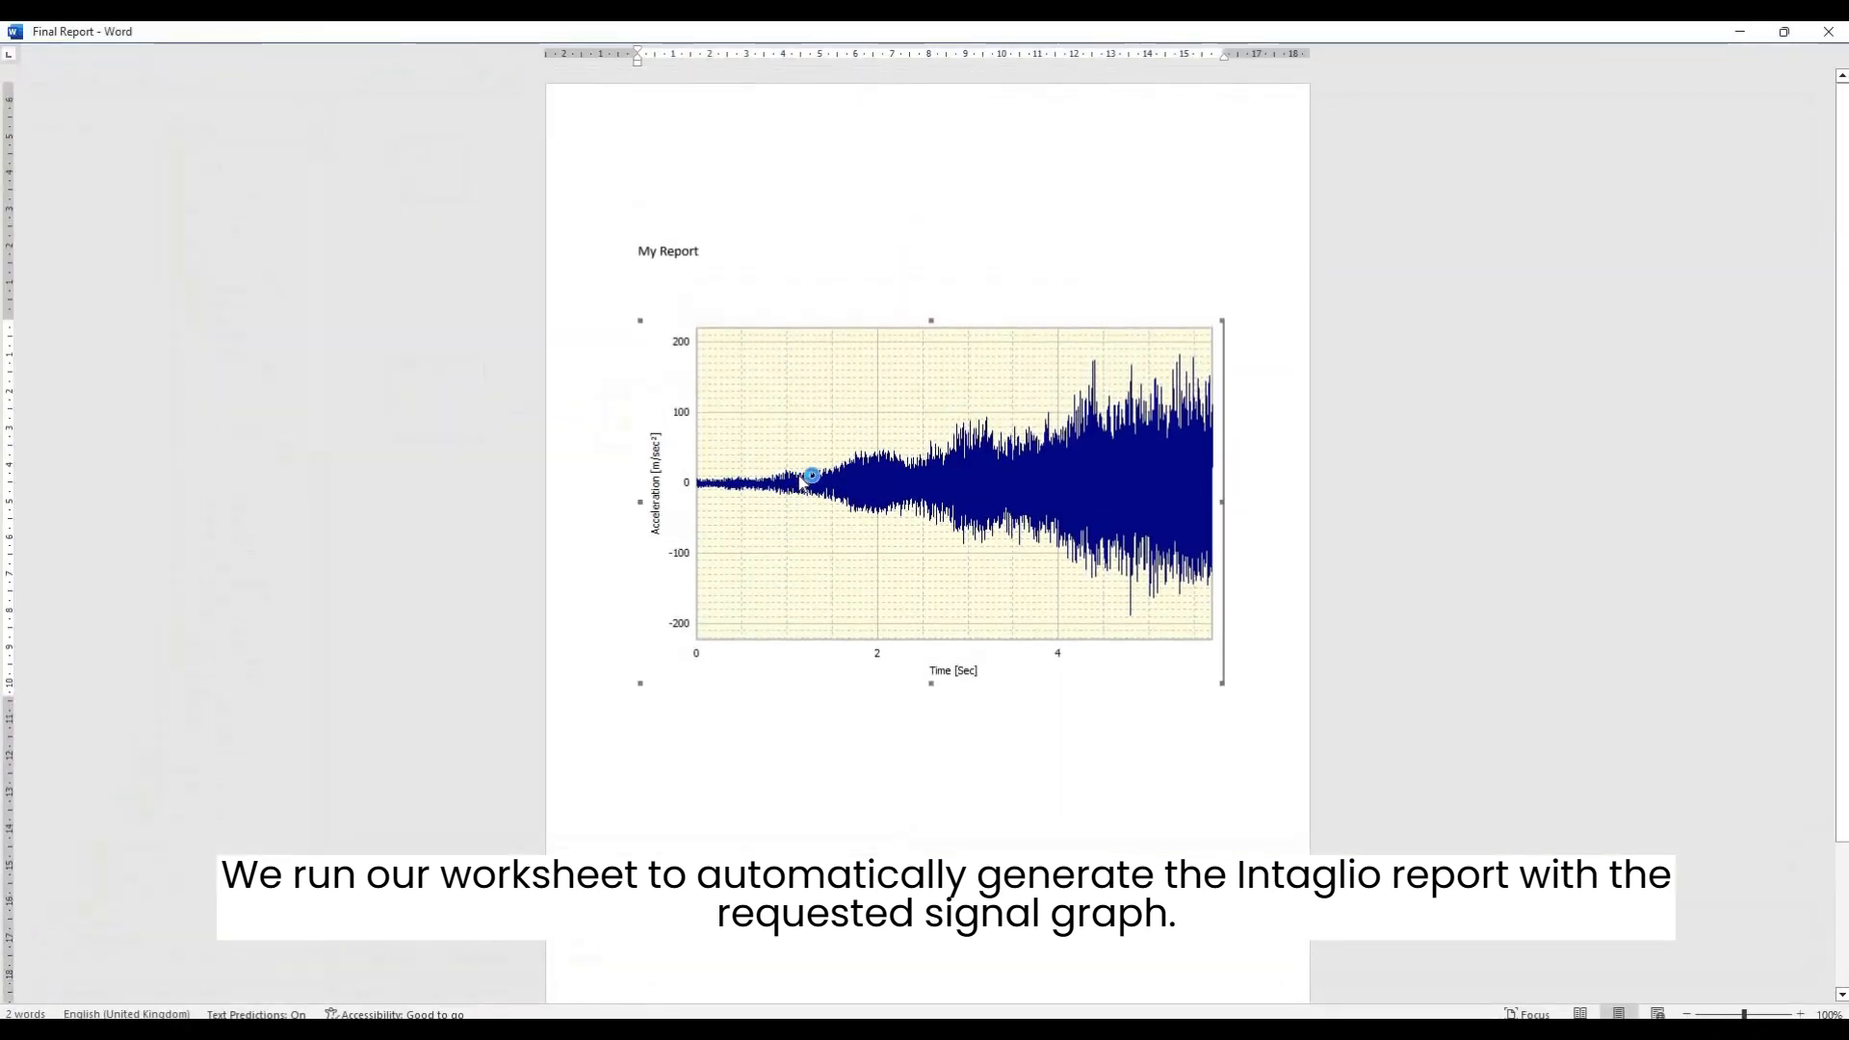
scroll(868, 458, down, 2)
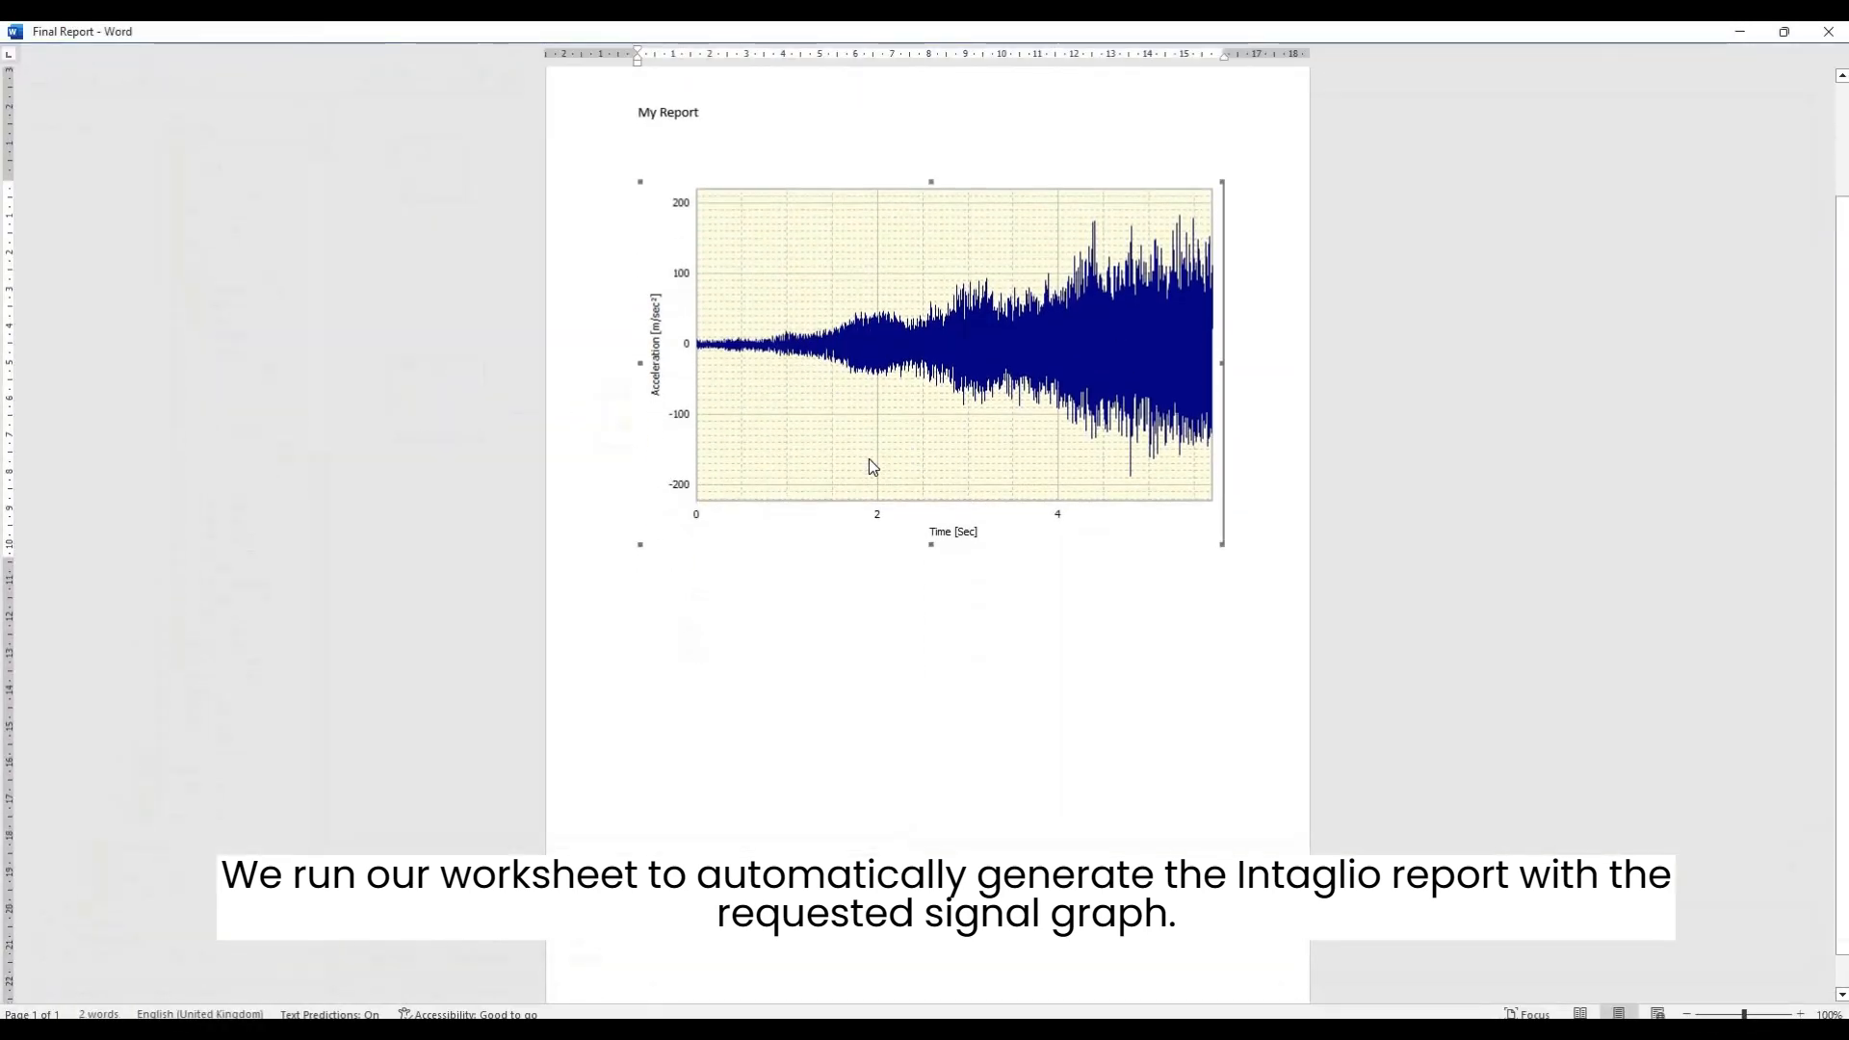
scroll(829, 735, up, 1)
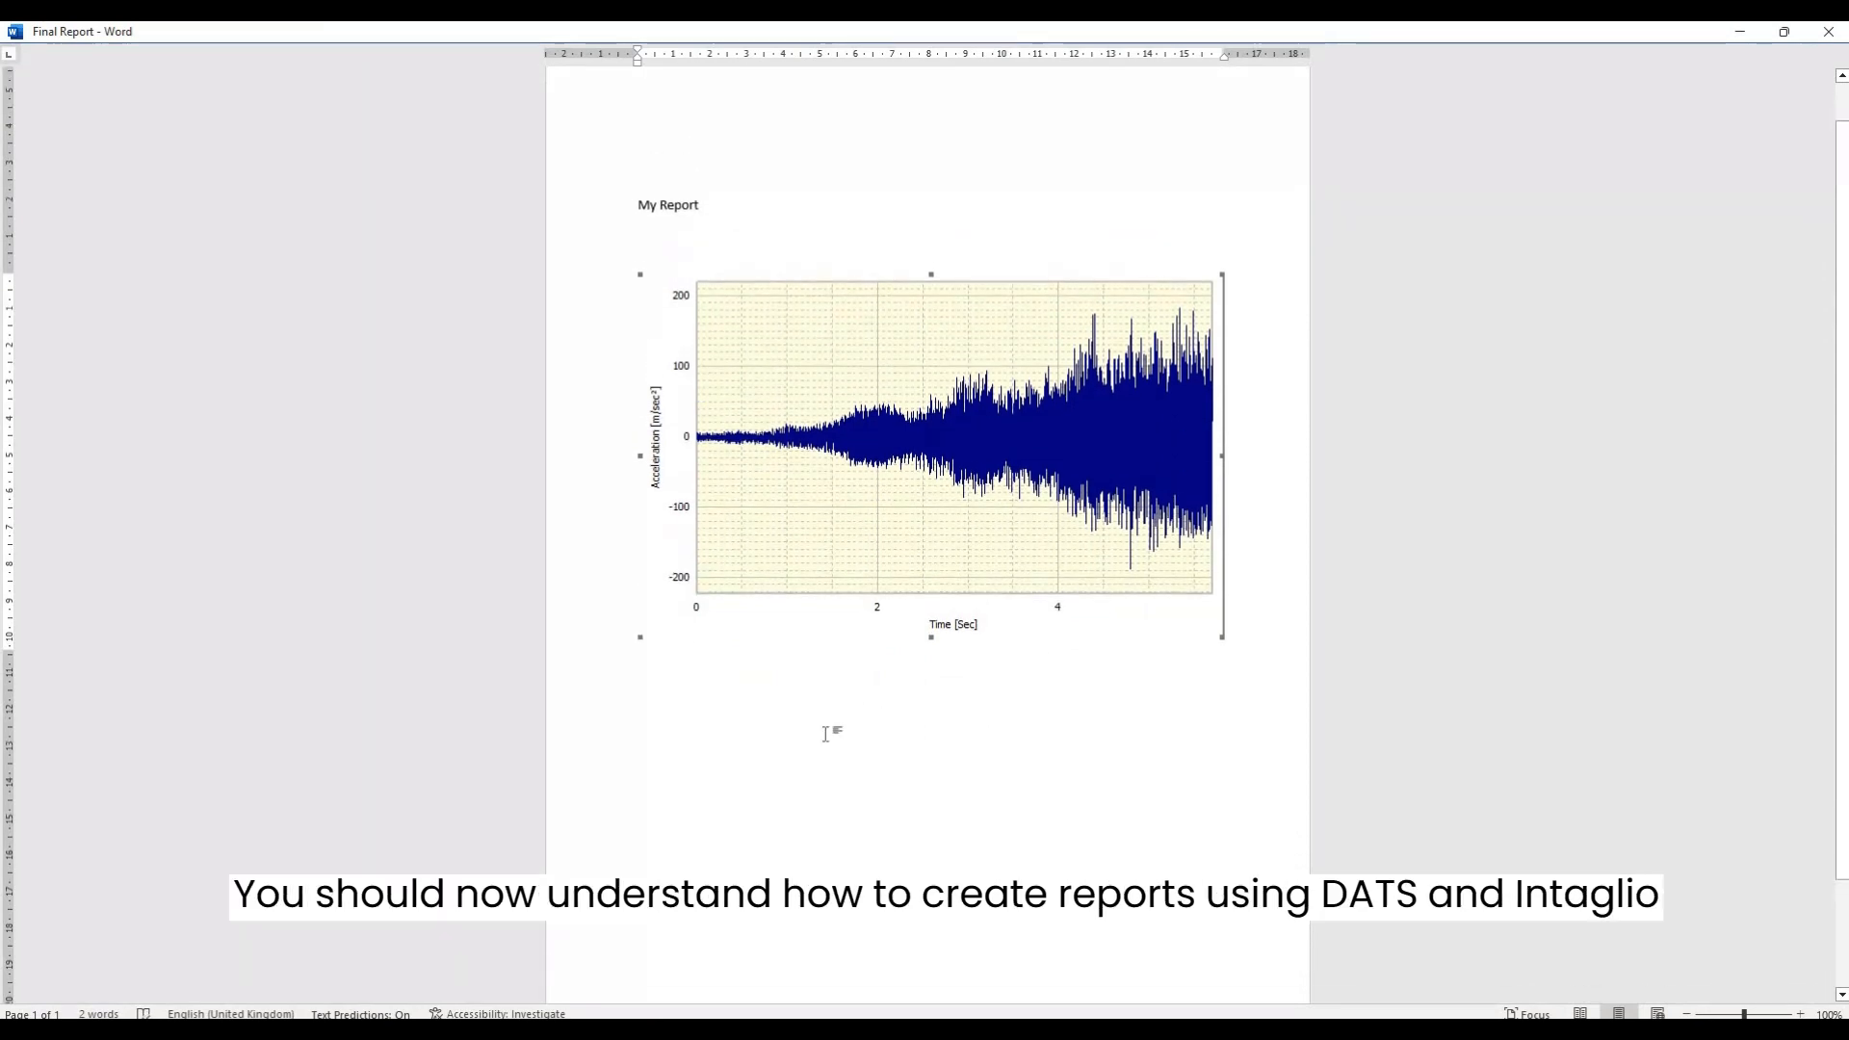
click(825, 734)
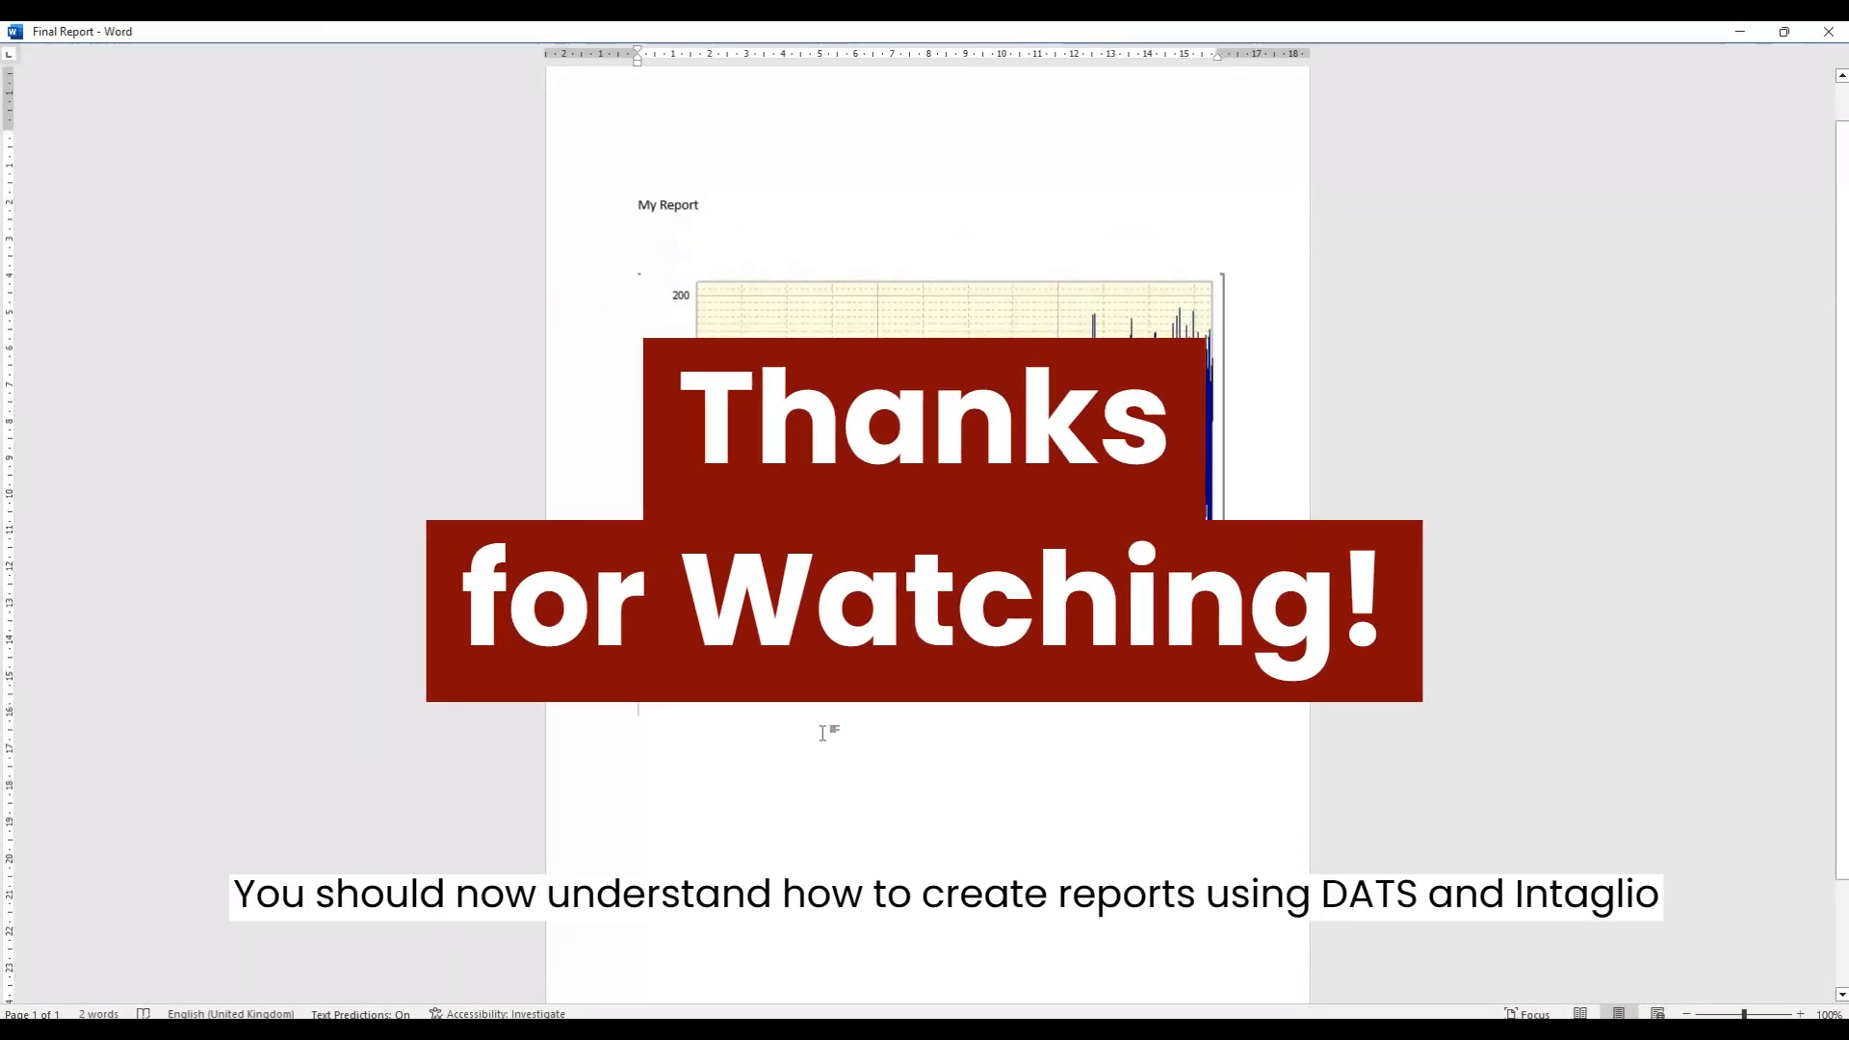